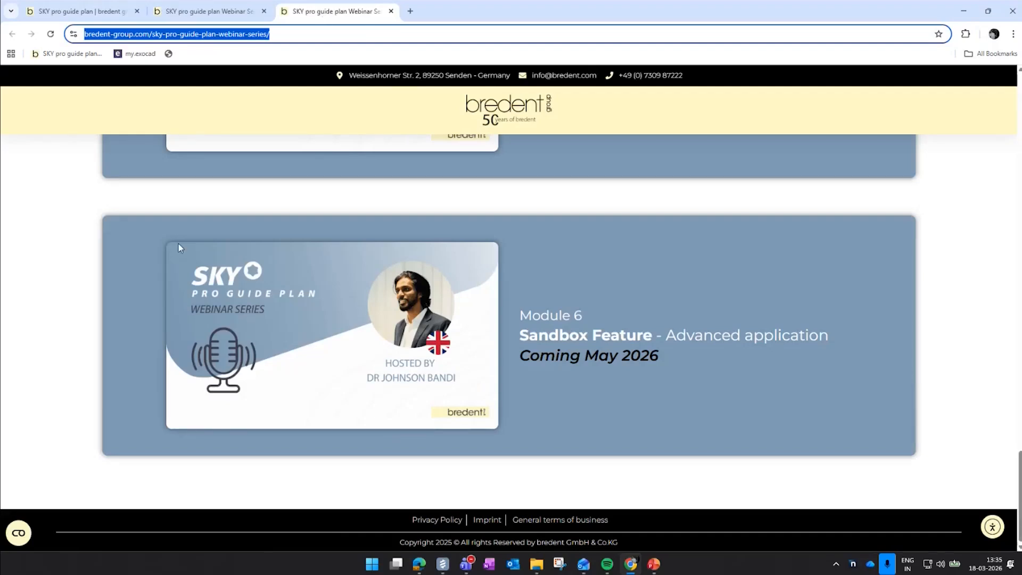
Examine the webinar series page for the topics and availability of Modules 1 to 6
scroll(655, 298, "up", 8)
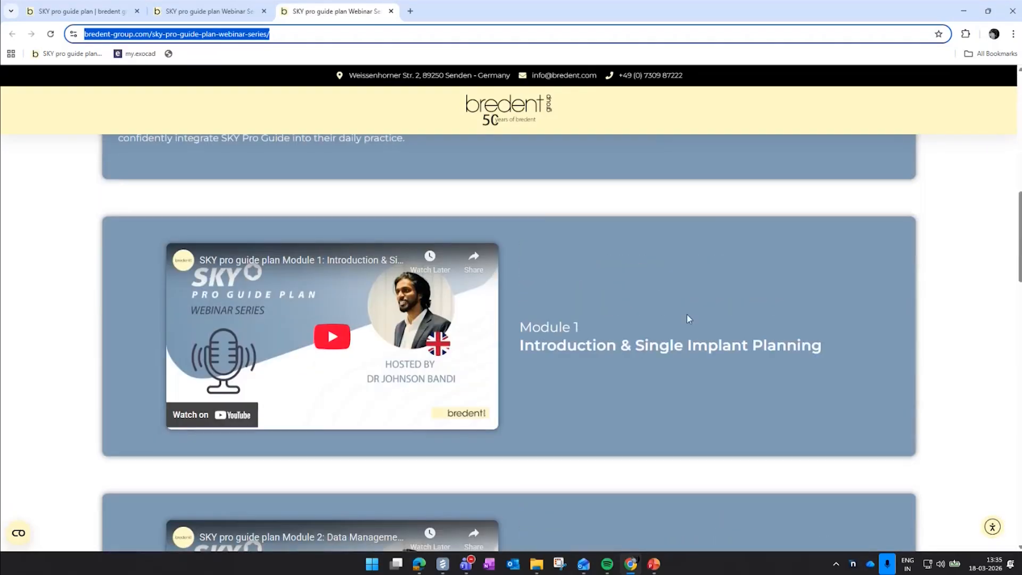
scroll(693, 336, "down", 4)
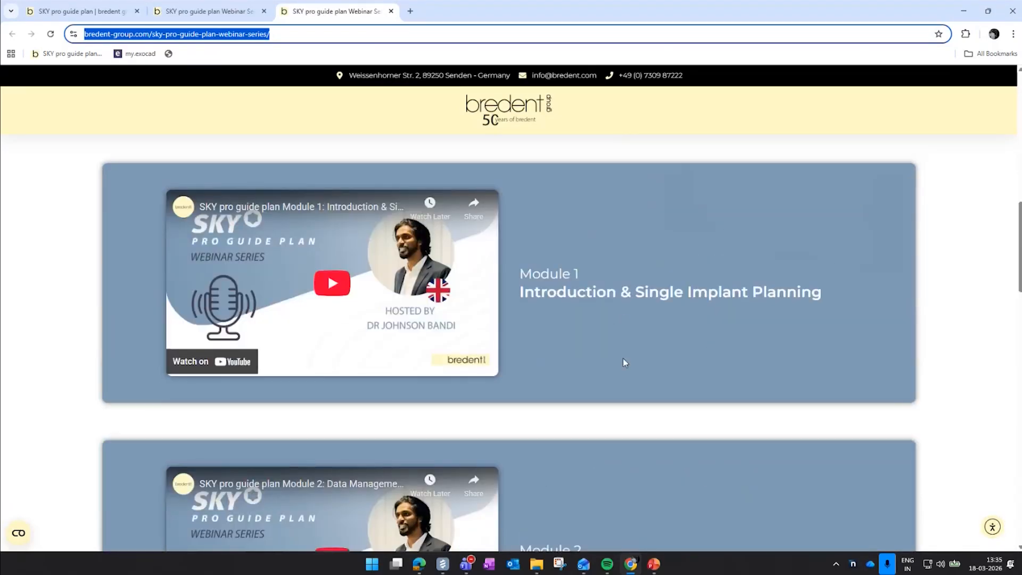
scroll(623, 359, "down", 9)
scroll(628, 432, "down", 7)
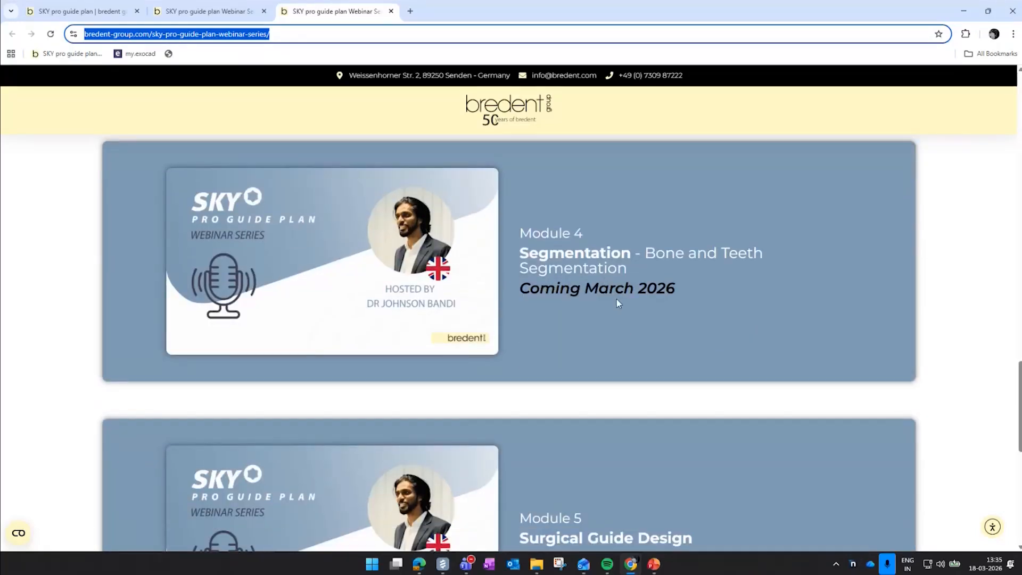
scroll(643, 302, "down", 1)
scroll(643, 303, "down", 9)
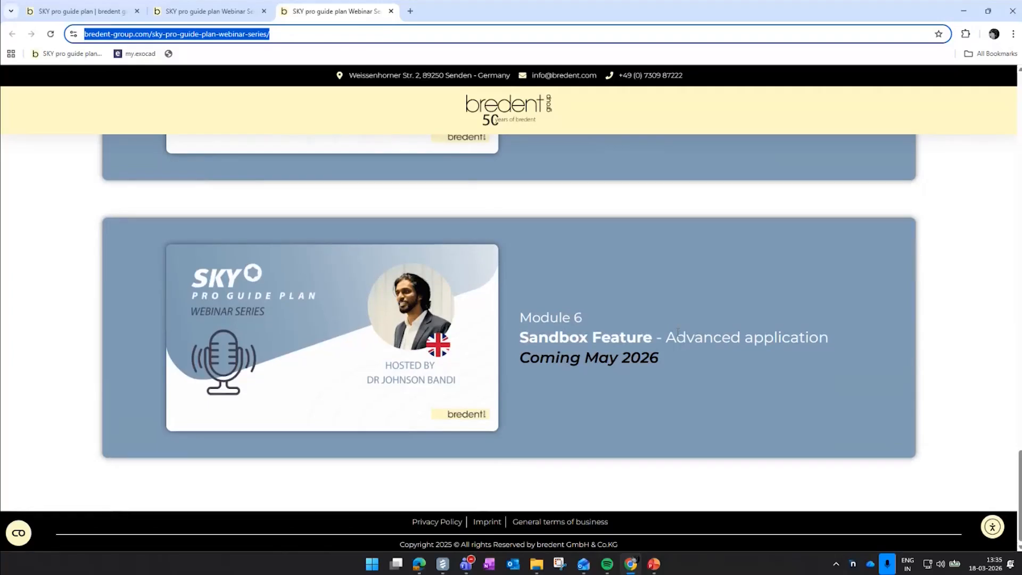
scroll(677, 331, "up", 15)
scroll(675, 337, "up", 9)
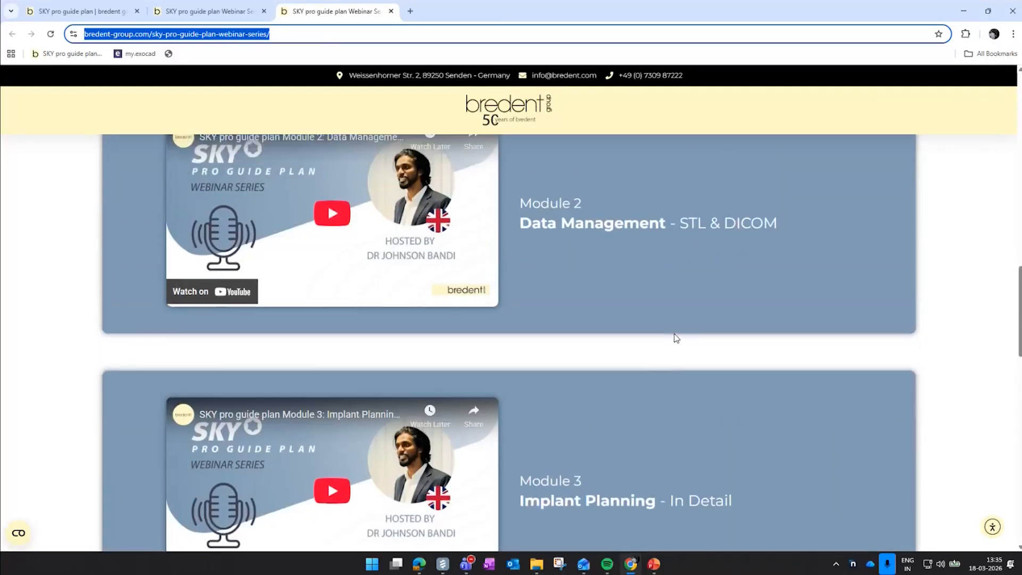
scroll(667, 317, "down", 2)
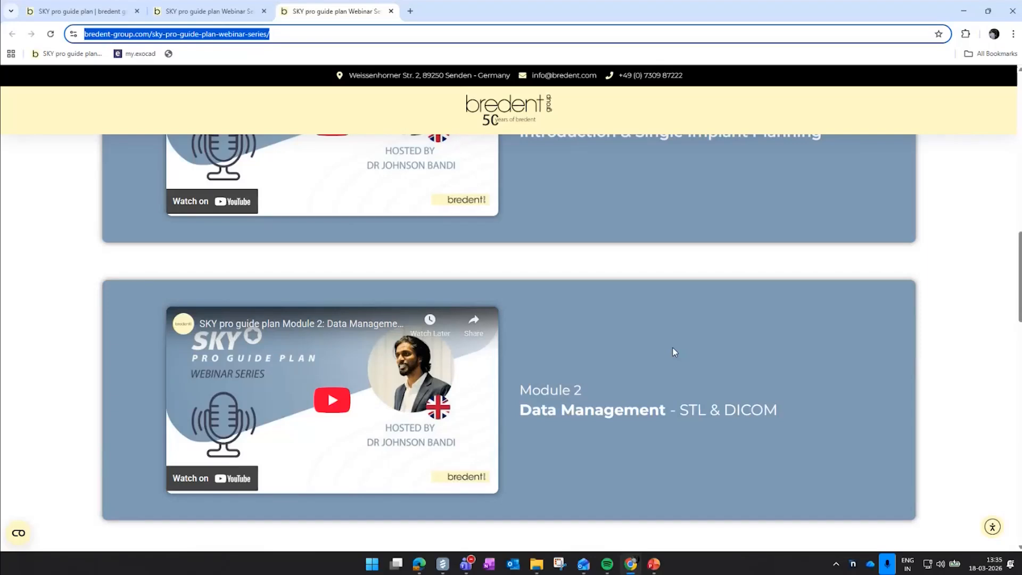
scroll(666, 346, "down", 7)
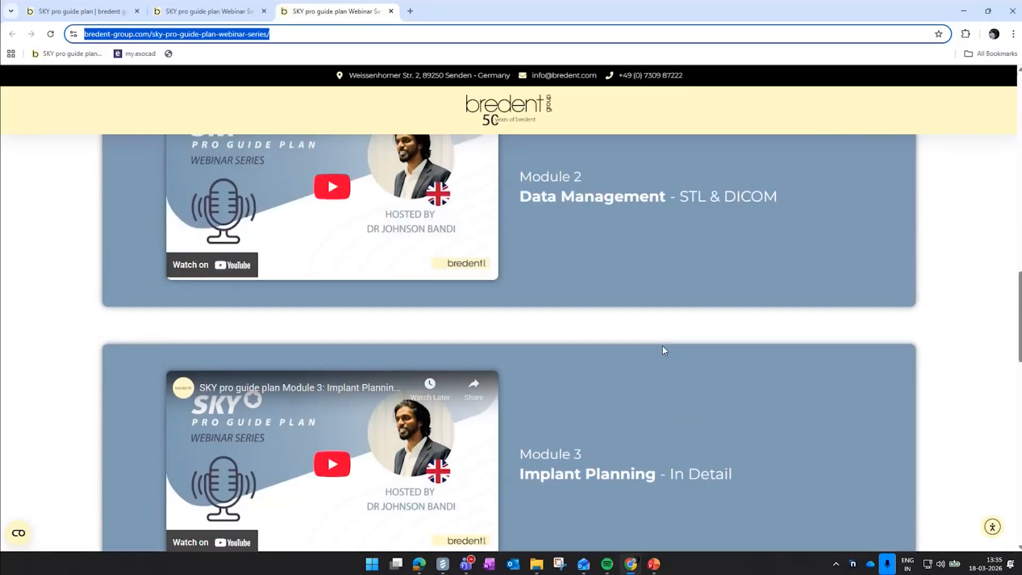
scroll(664, 370, "down", 7)
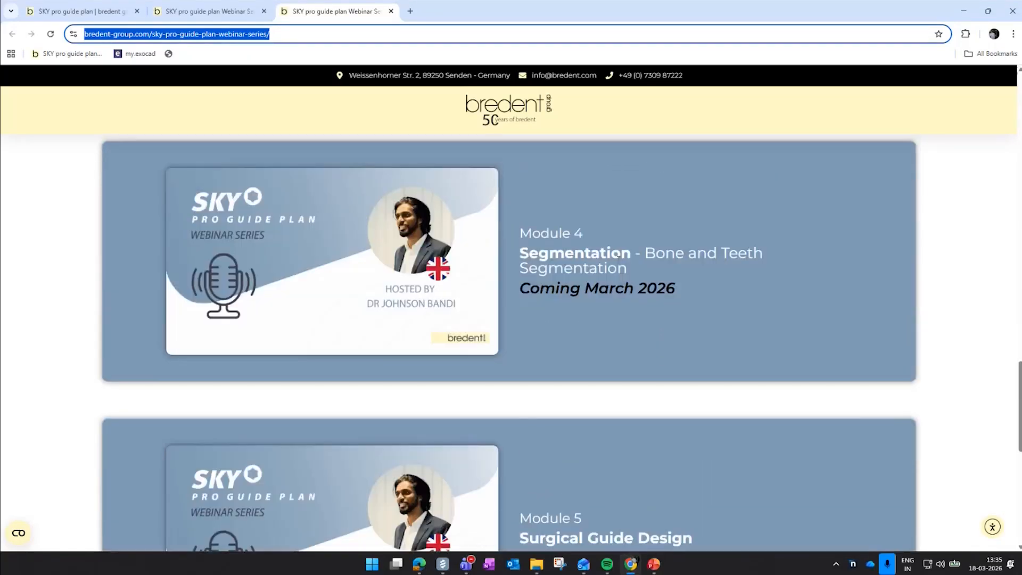
scroll(653, 386, "up", 2)
scroll(709, 335, "down", 1)
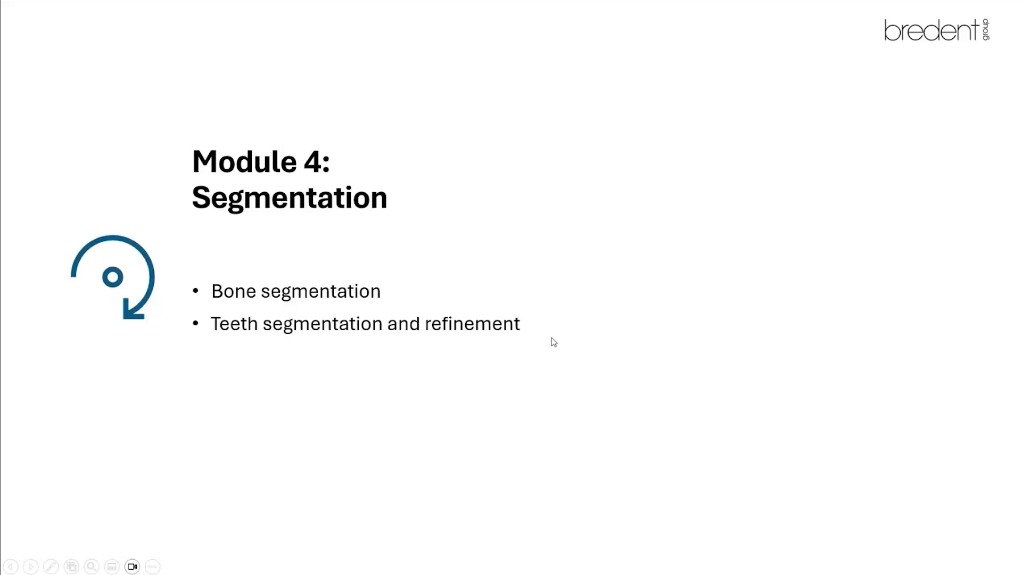
Leave the slideshow, switch to SKY pro guide plan and open the autosave project of the Bone Segmentation case
key("Escape")
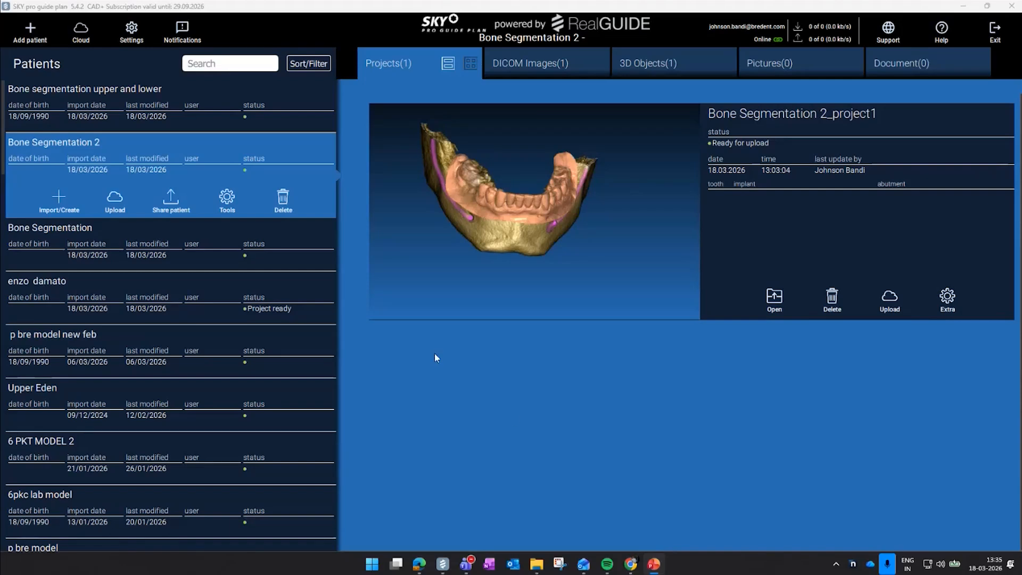
left_click(175, 254)
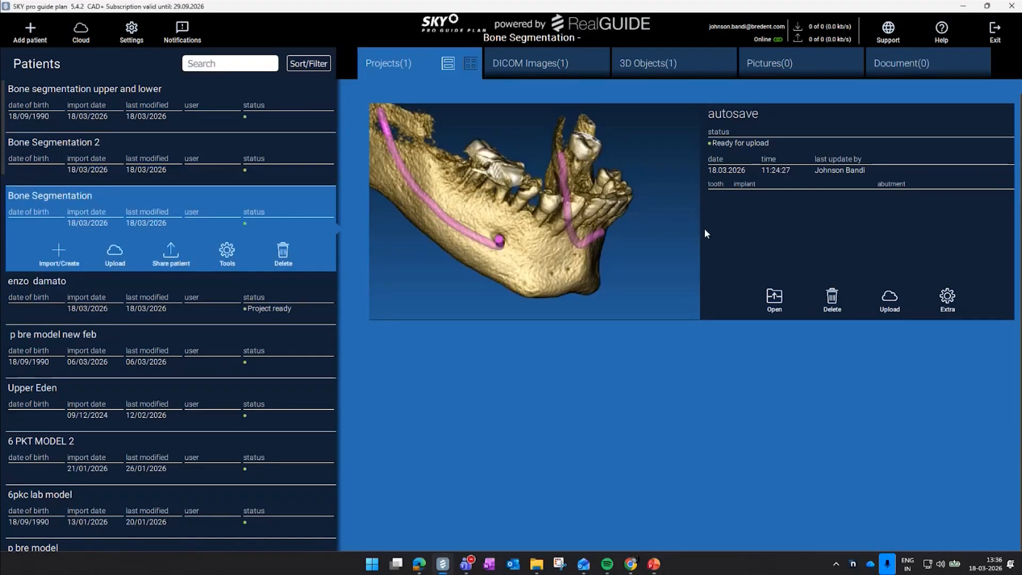
left_click(774, 297)
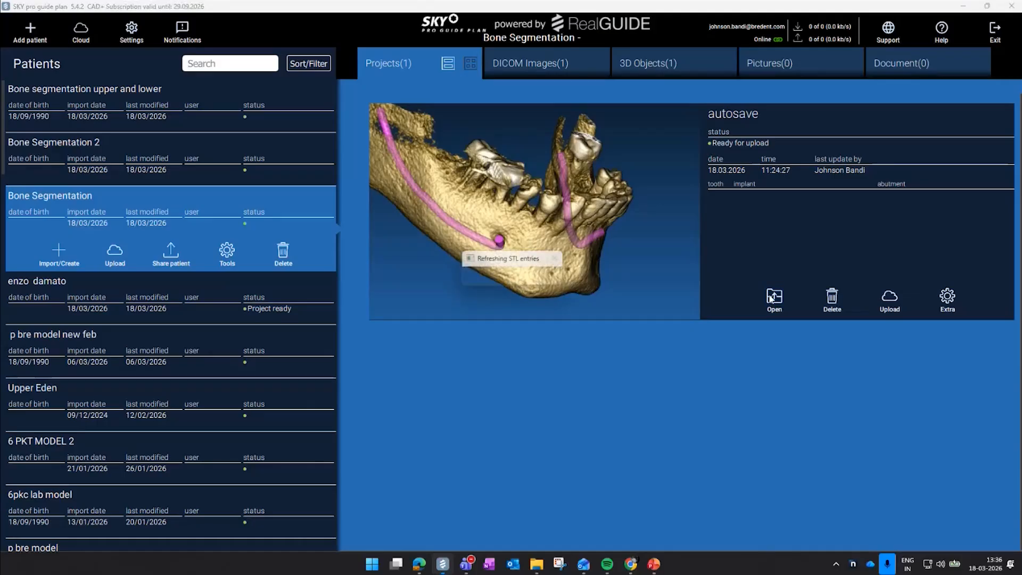
left_click(471, 308)
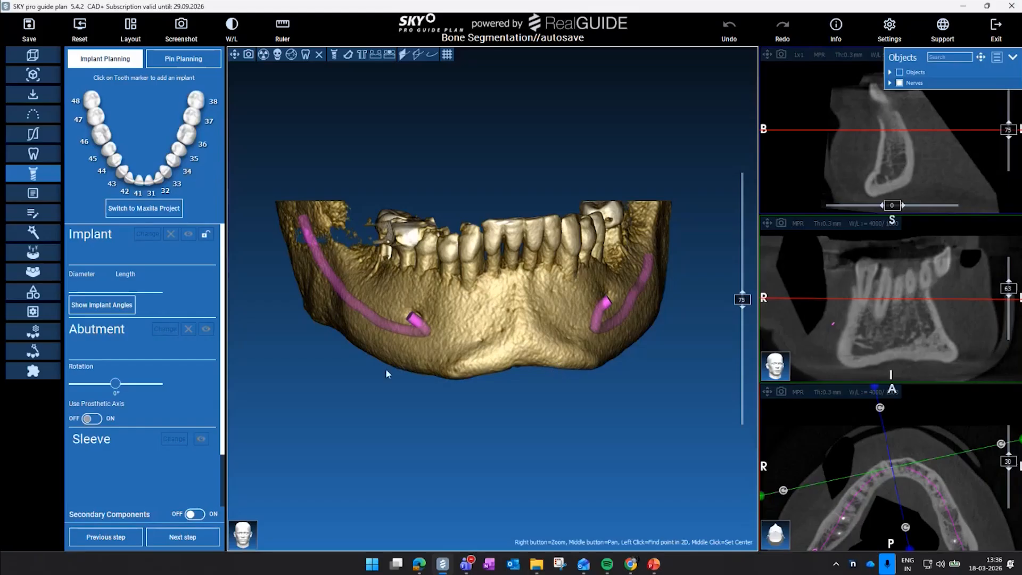
Inspect the mandible volume from several angles and start the Bone Segmentation tool
mouse_move(386, 370)
left_mouse_down()
mouse_move(448, 375)
mouse_move(426, 384)
mouse_move(406, 376)
left_mouse_up()
left_click_drag(441, 261, 510, 299)
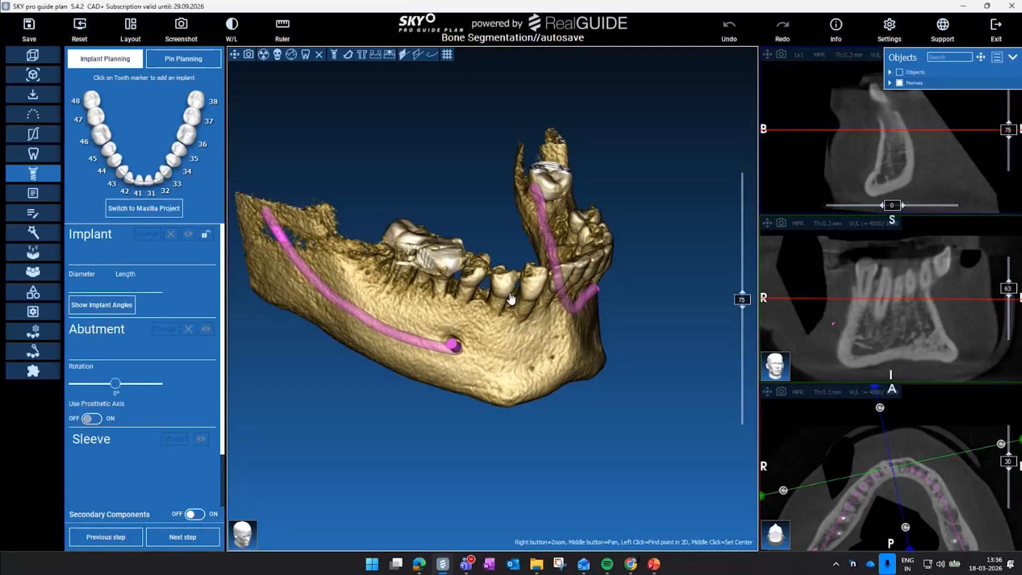
left_click_drag(449, 333, 455, 434)
left_click_drag(346, 261, 559, 316)
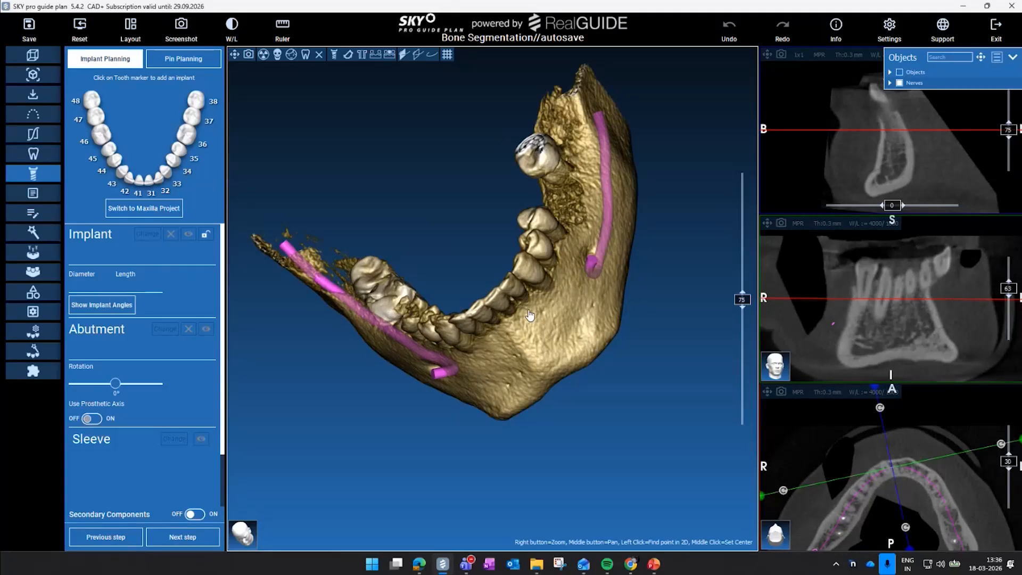
left_click_drag(533, 320, 589, 305)
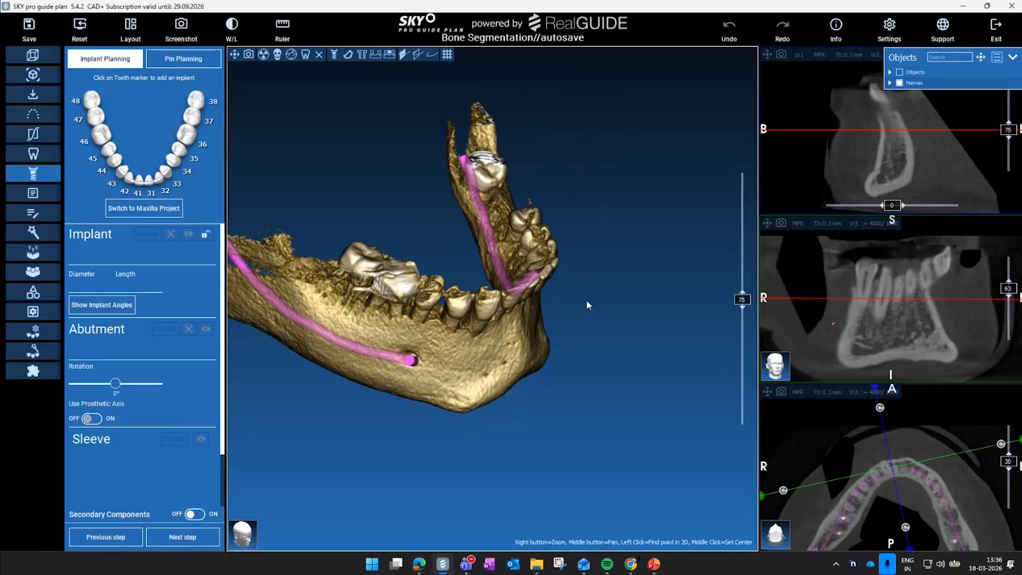
mouse_move(516, 356)
left_mouse_down()
mouse_move(543, 366)
mouse_move(503, 359)
left_mouse_up()
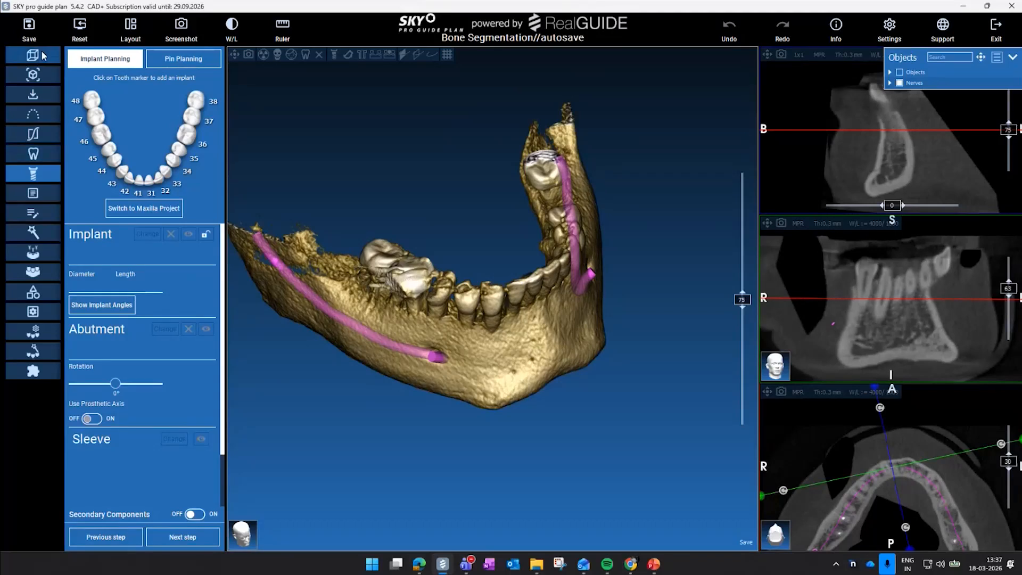
left_click(40, 232)
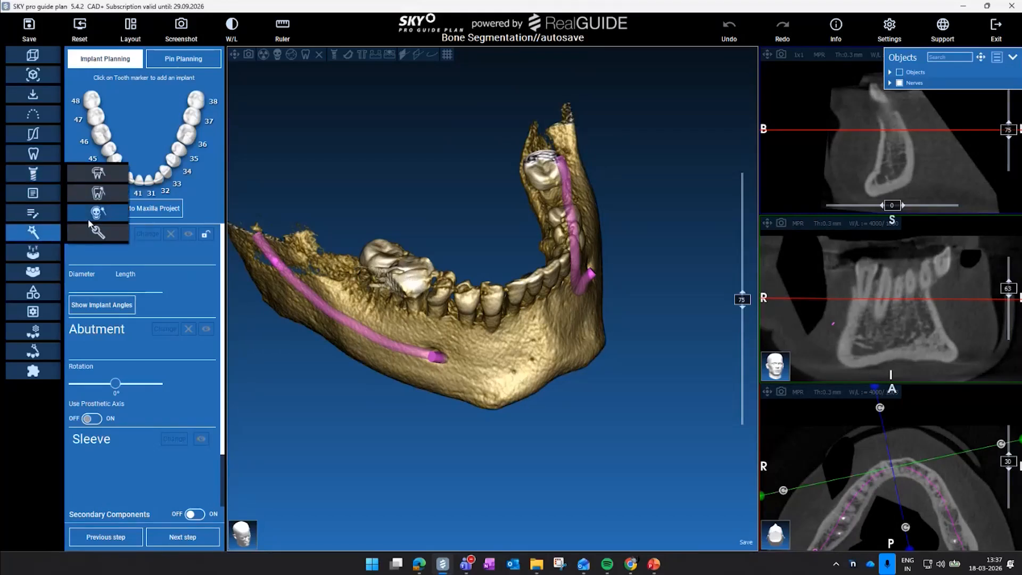
left_click(116, 213)
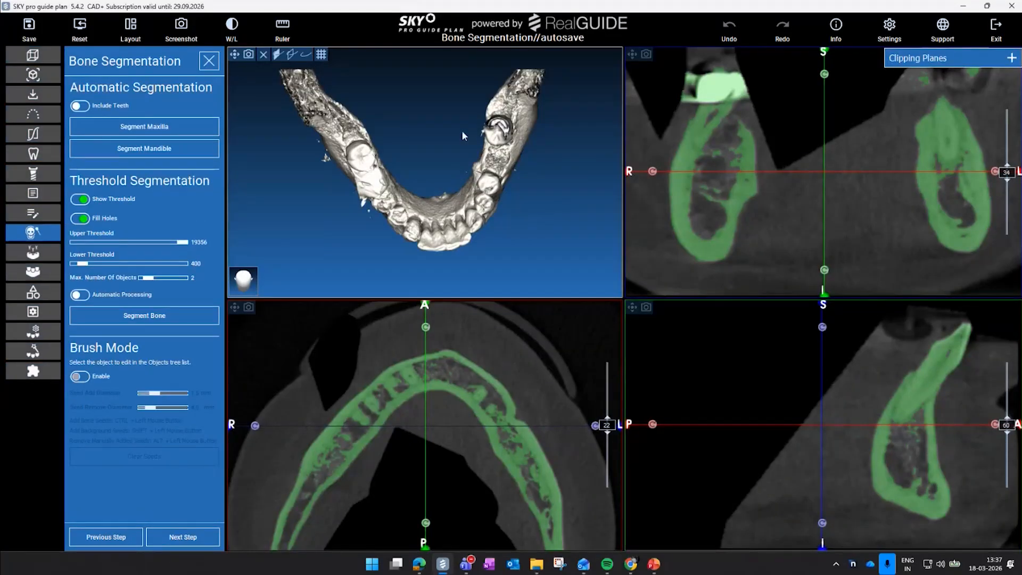
Turn on automatic processing for the threshold segmentation of the mandible
left_click_drag(378, 223, 420, 238)
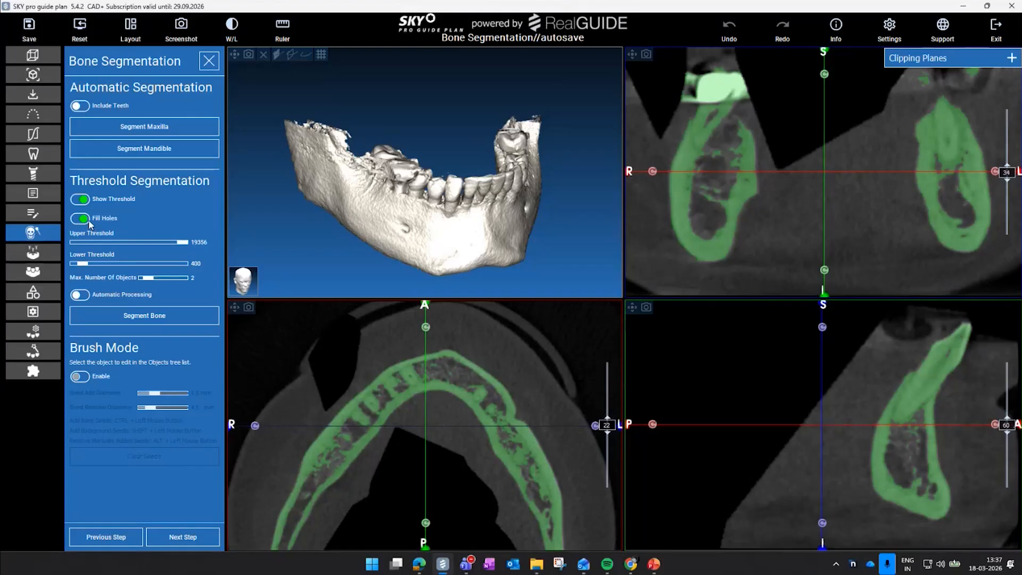
left_click(81, 296)
scroll(376, 210, "up", 2)
left_click_drag(375, 210, 403, 198)
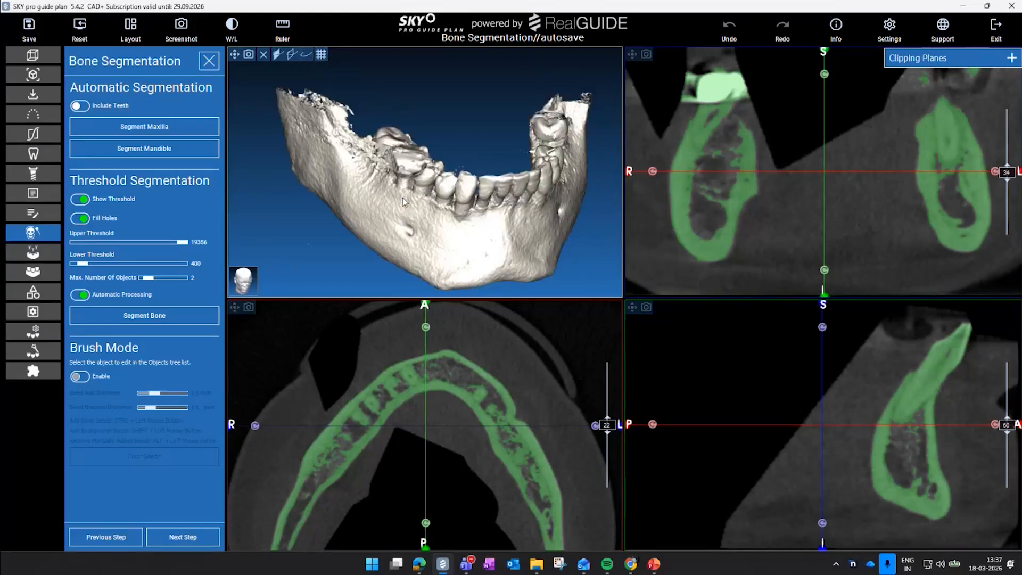
Try a lower threshold of 108 on the mandible and settle on 411
left_click_drag(83, 264, 82, 264)
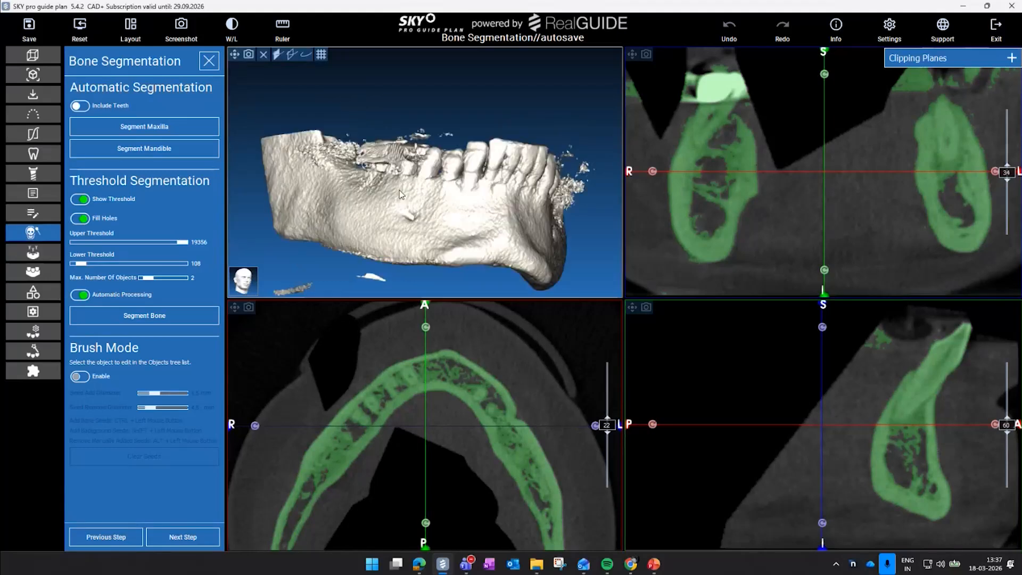
left_click_drag(400, 191, 407, 181)
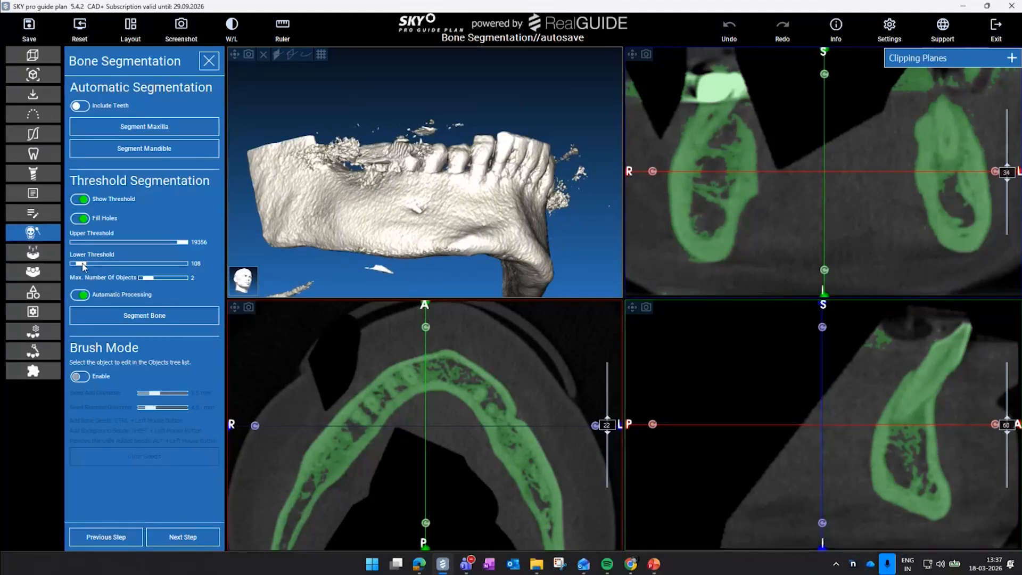
left_click_drag(83, 265, 83, 265)
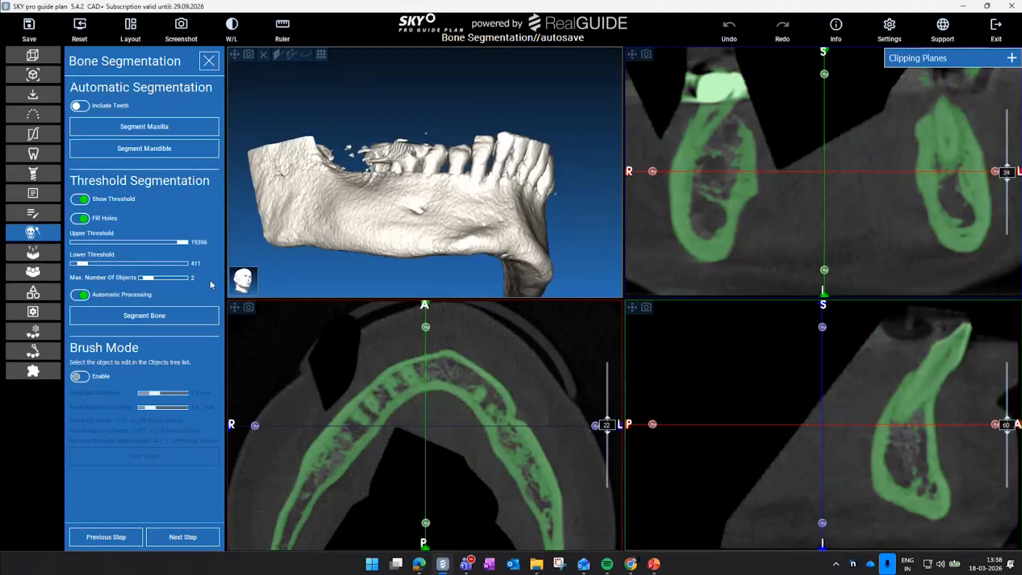
left_click_drag(377, 205, 380, 184)
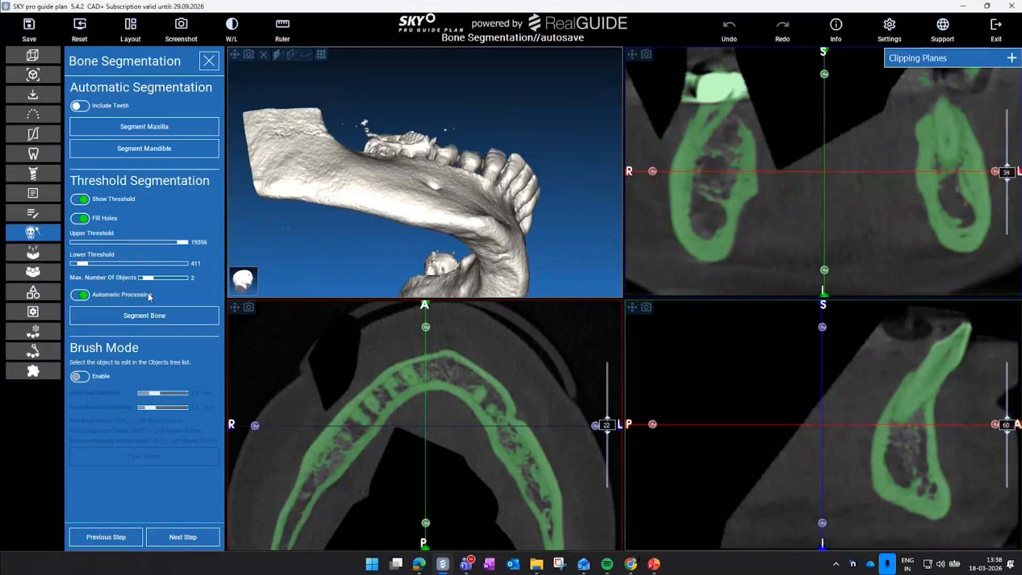
scroll(442, 168, "up", 3)
left_click_drag(442, 168, 388, 231)
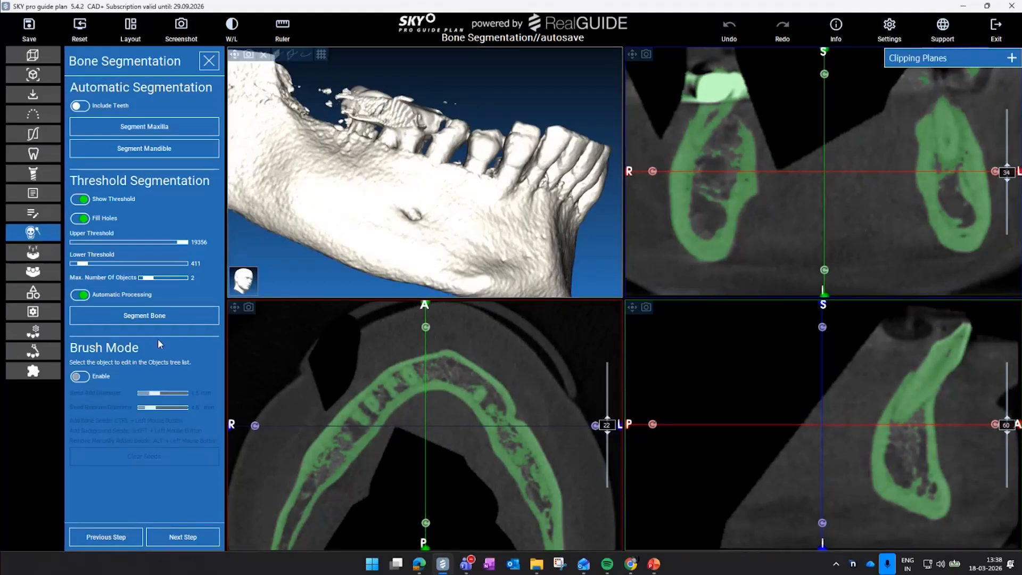
Try a maximum number of objects of 4 and check the loose fragments above the molars
left_click_drag(150, 283, 159, 281)
left_click_drag(396, 223, 293, 181)
left_click_drag(330, 258, 401, 213)
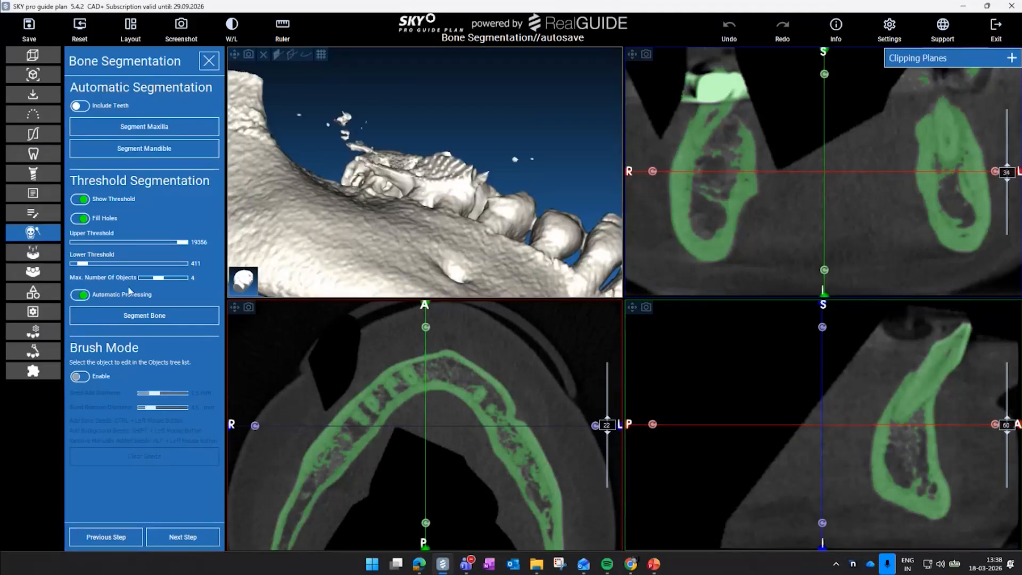
Reduce the maximum number of objects to 2 and examine the floating fragments near the molars up close
left_click_drag(157, 279, 147, 278)
scroll(454, 223, "down", 5)
left_click_drag(421, 206, 384, 161)
scroll(384, 161, "up", 5)
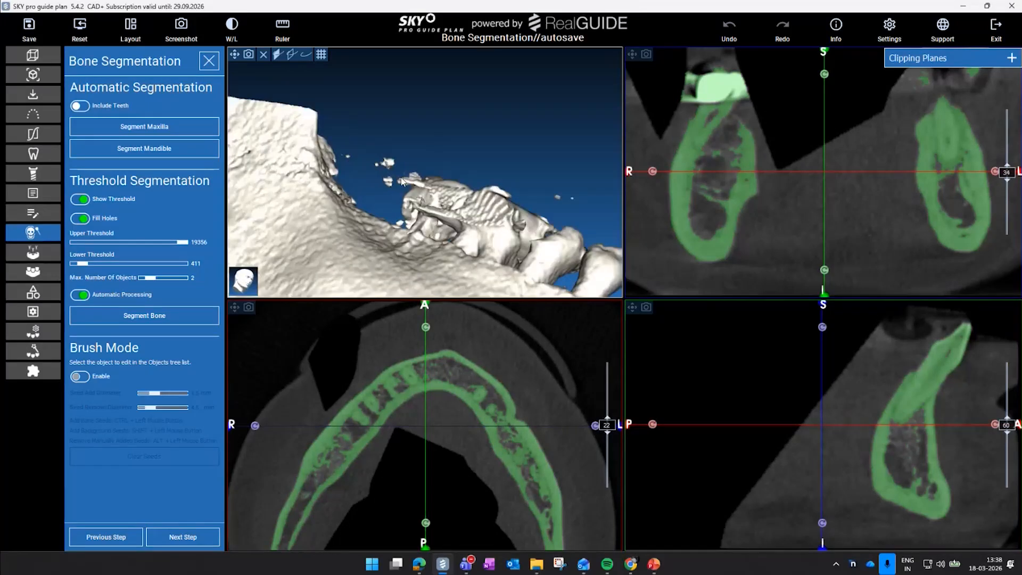
scroll(381, 160, "up", 2)
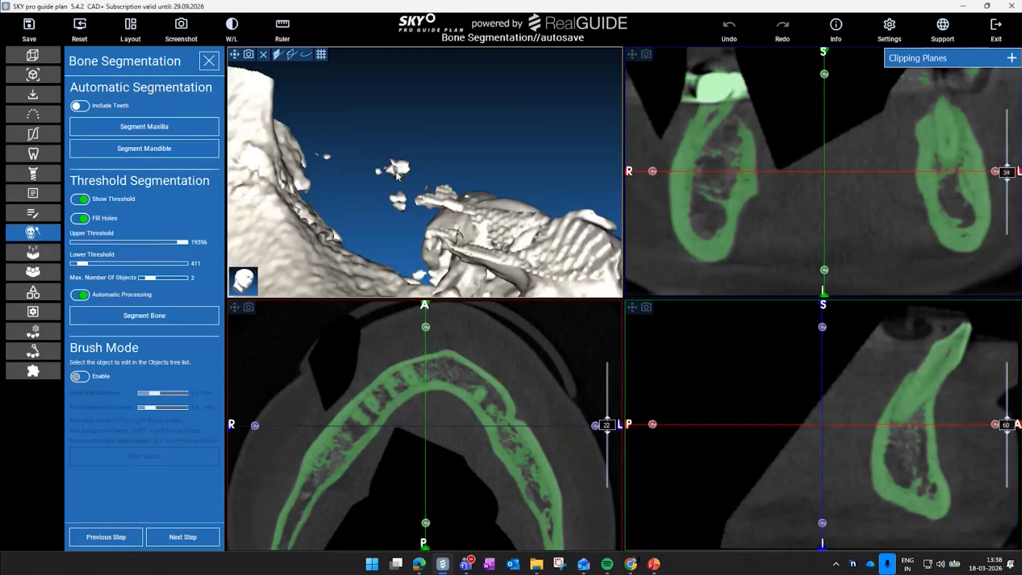
Limit the maximum number of objects to 1 for the threshold segmentation
scroll(409, 180, "down", 2)
left_click_drag(425, 209, 446, 183)
scroll(439, 210, "down", 3)
left_click_drag(153, 283, 143, 283)
left_click_drag(384, 193, 266, 159)
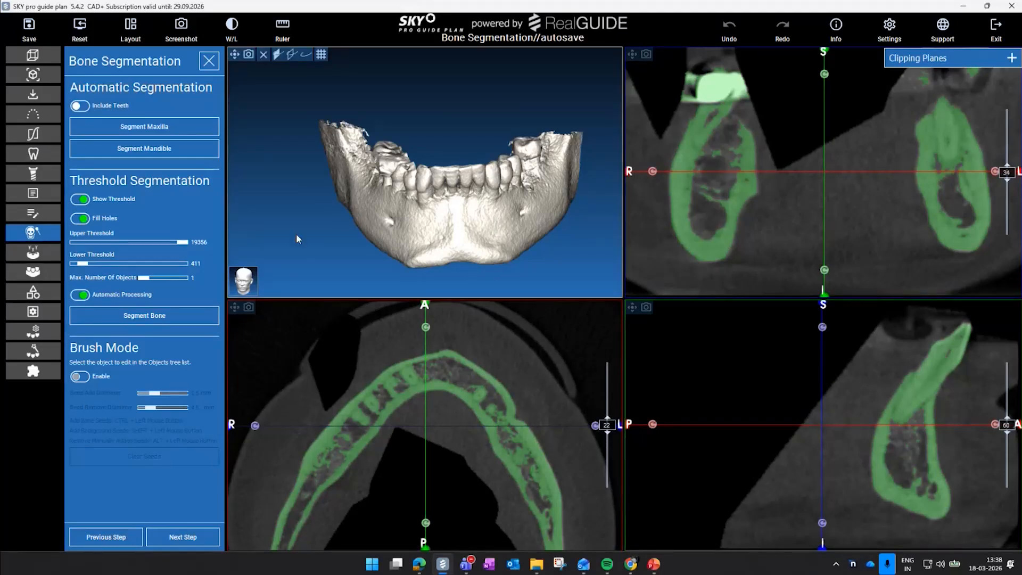
Run the threshold-based bone segmentation to generate the mandible bone object
left_click(186, 316)
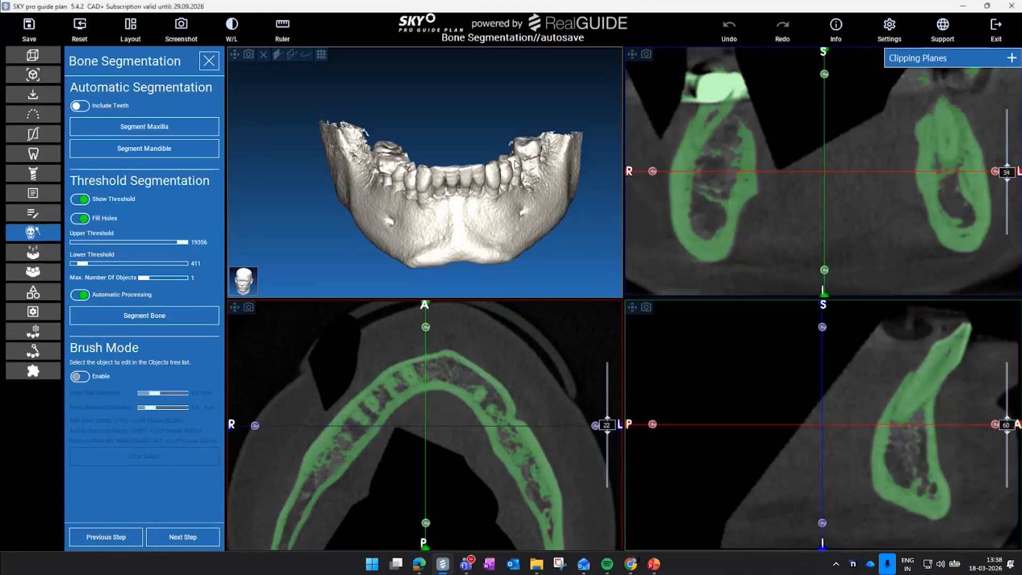
left_click_drag(424, 181, 314, 139)
left_click_drag(272, 55, 258, 354)
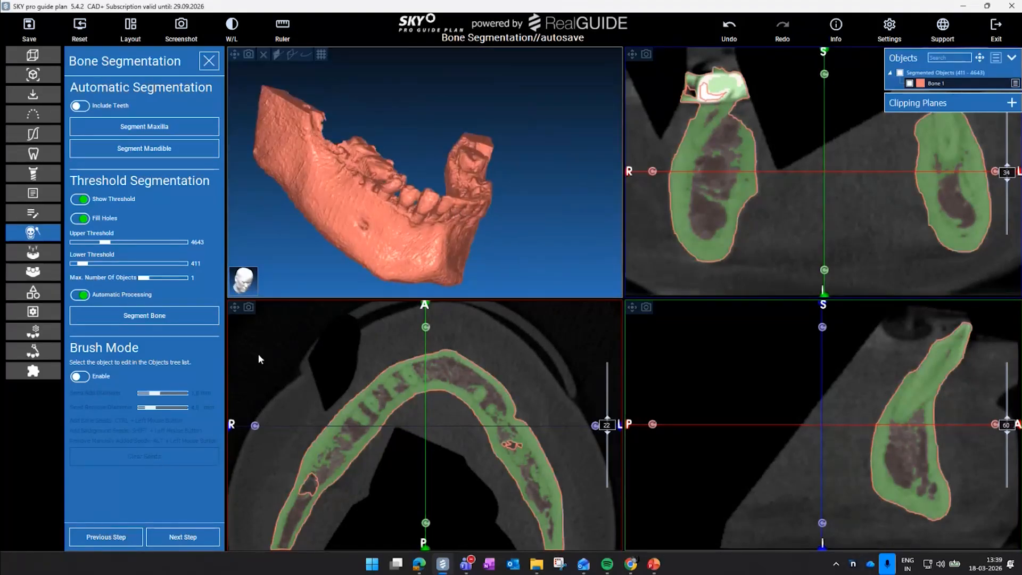
Enable brush mode for the segmented mandible and set the seed add diameter to 2.5 mm
left_click(82, 379)
left_click_drag(357, 142, 331, 192)
scroll(388, 132, "up", 3)
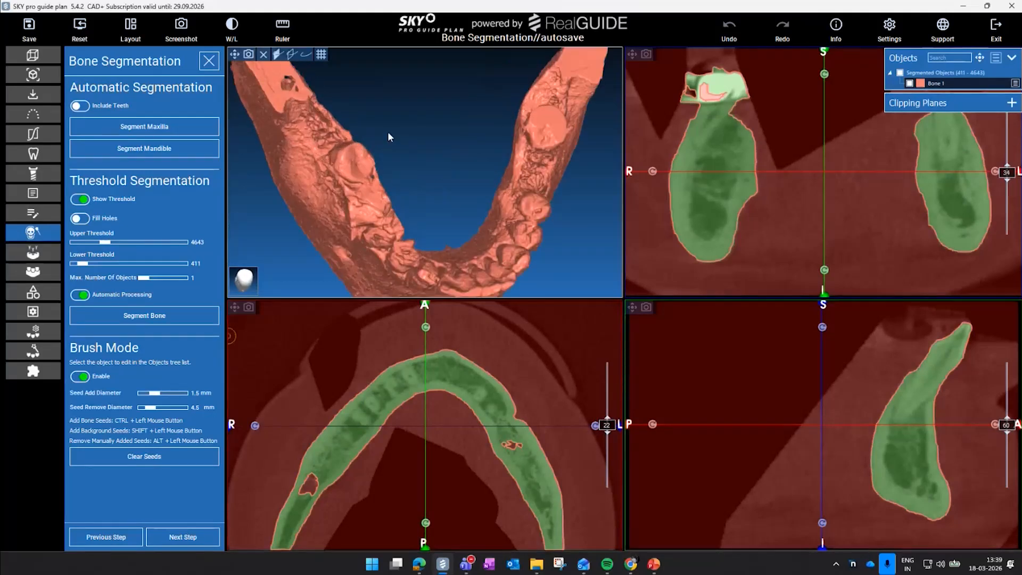
left_click_drag(392, 179, 377, 170)
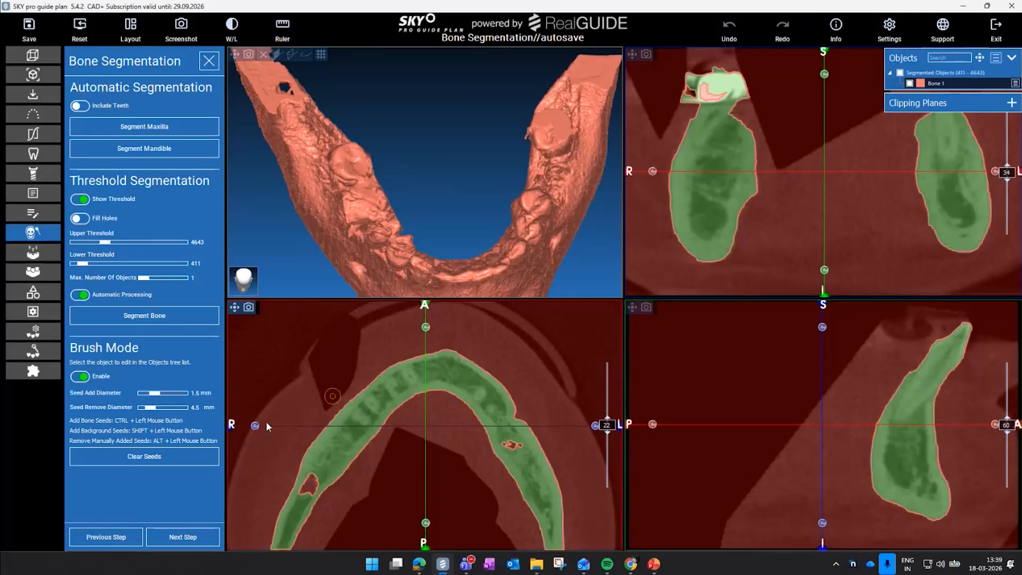
scroll(431, 209, "down", 2)
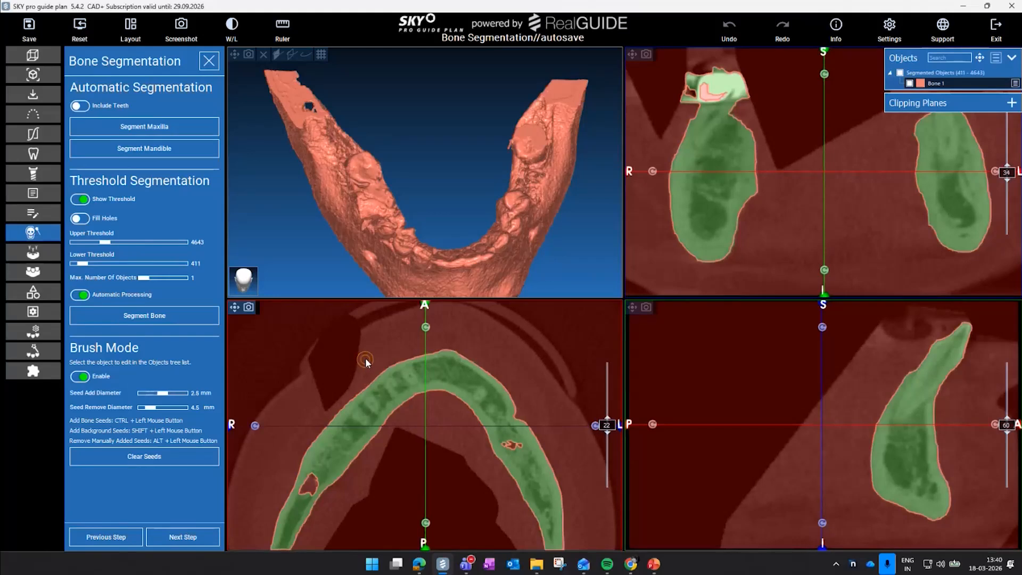
Set the seed add diameter to 2.0 mm and seed remove diameter to 6.0 mm, and centre the slices on the left-side defect behind the molars
scroll(367, 363, "up", 3, "shift")
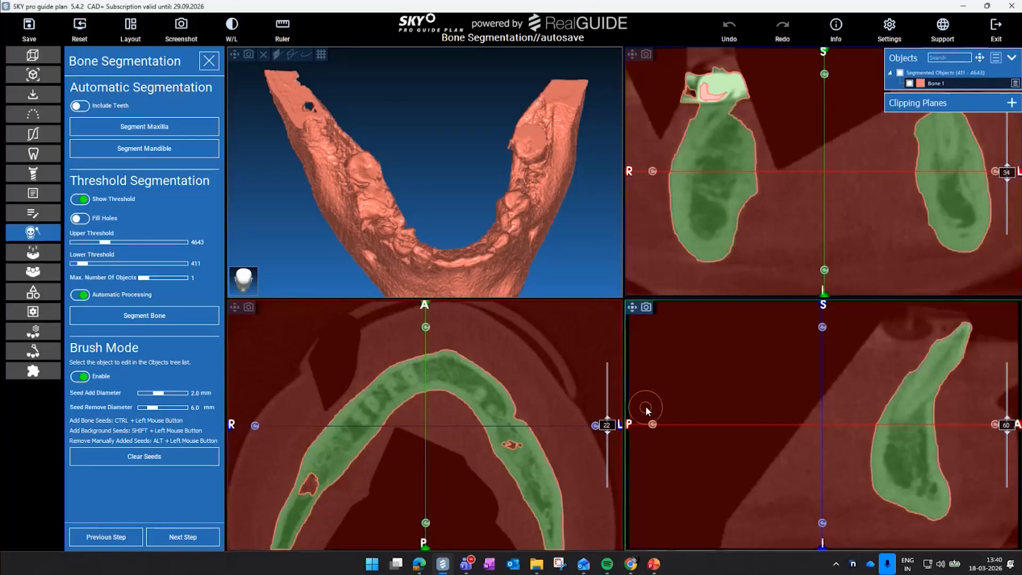
double_click(554, 165)
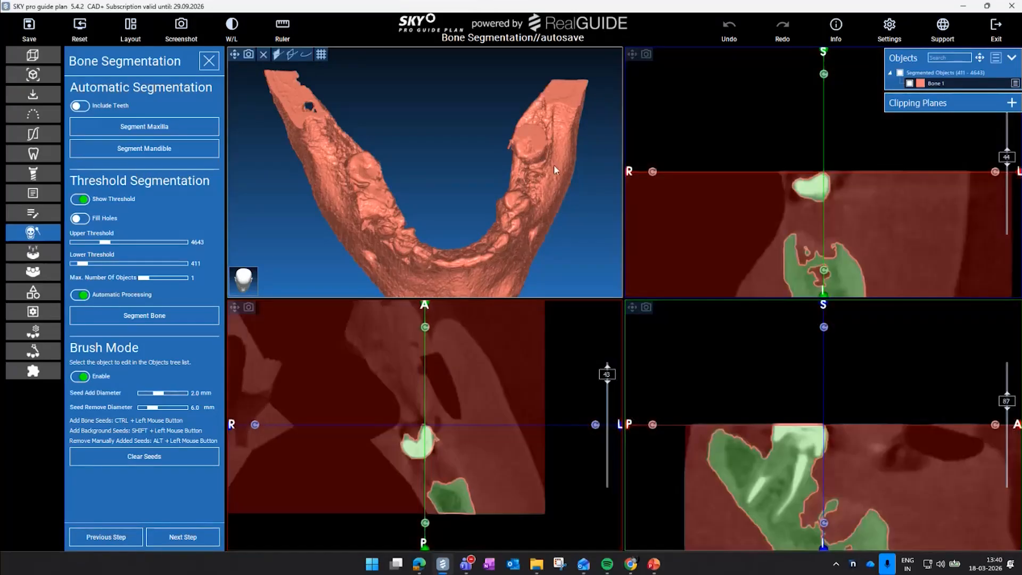
double_click(825, 256)
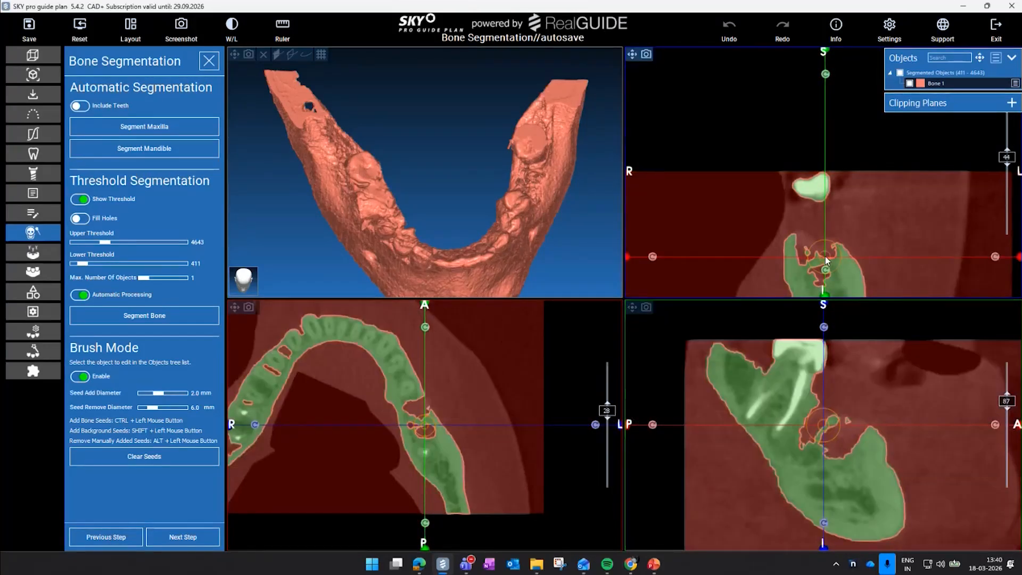
scroll(836, 410, "up", 3)
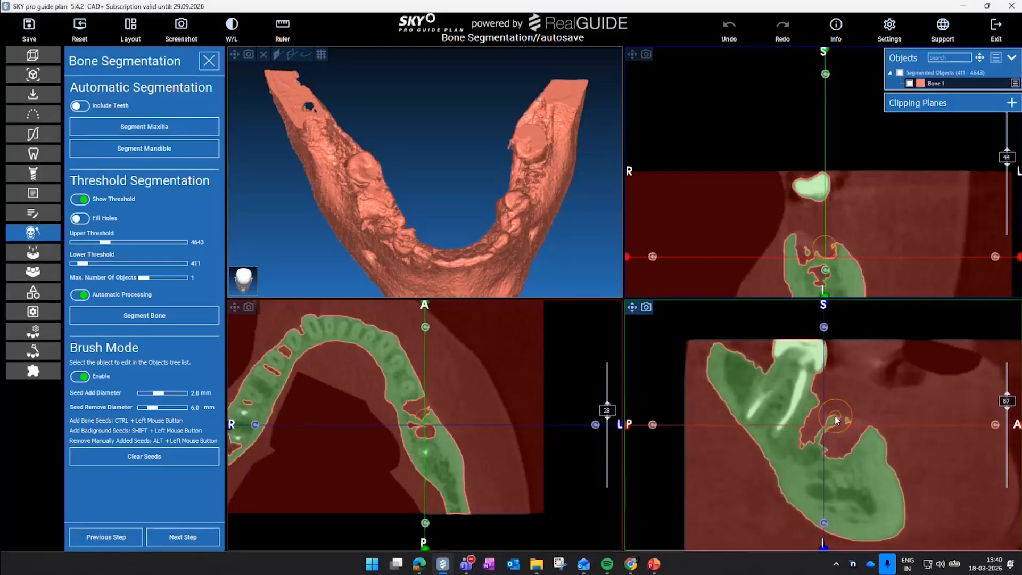
scroll(791, 414, "down", 3)
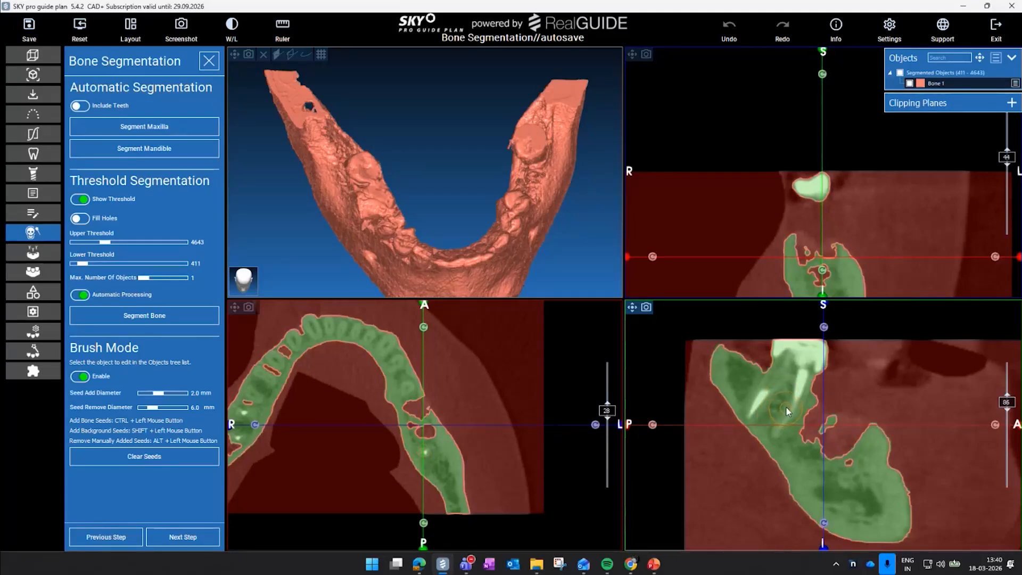
Try painting background and bone seeds on the sagittal slice with a 4.0 mm seed remove diameter, and clear the seeds
scroll(779, 401, "up", 1, "ctrl")
scroll(779, 405, "down", 2, "alt")
mouse_move(781, 406)
left_mouse_down("shift")
mouse_move(770, 425)
mouse_move(780, 403)
left_mouse_up("shift")
left_click(143, 457)
left_click(730, 31)
left_click_drag(852, 463, 852, 477, "ctrl")
left_click(186, 463)
Advance to Free Form Modeling and smooth the rear right side of the mandible with a 7.0 mm diameter and tool strength 26
left_click_drag(337, 230, 365, 274)
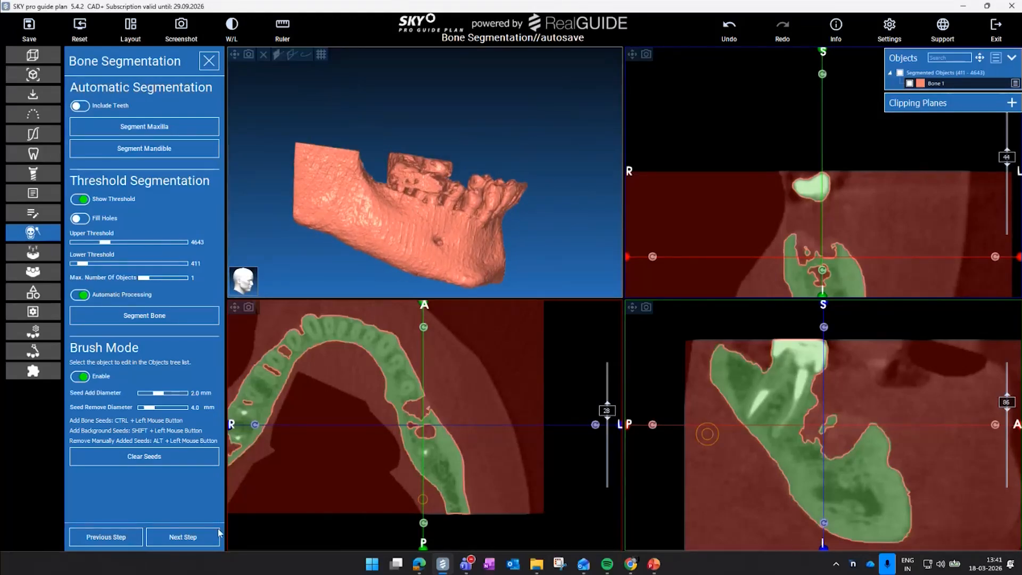
left_click(197, 538)
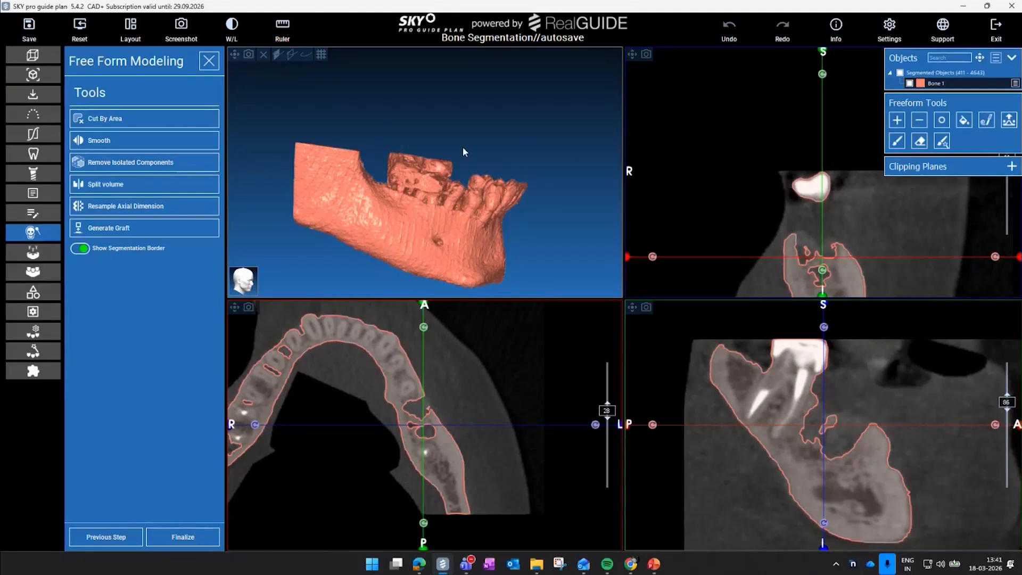
left_click(946, 124)
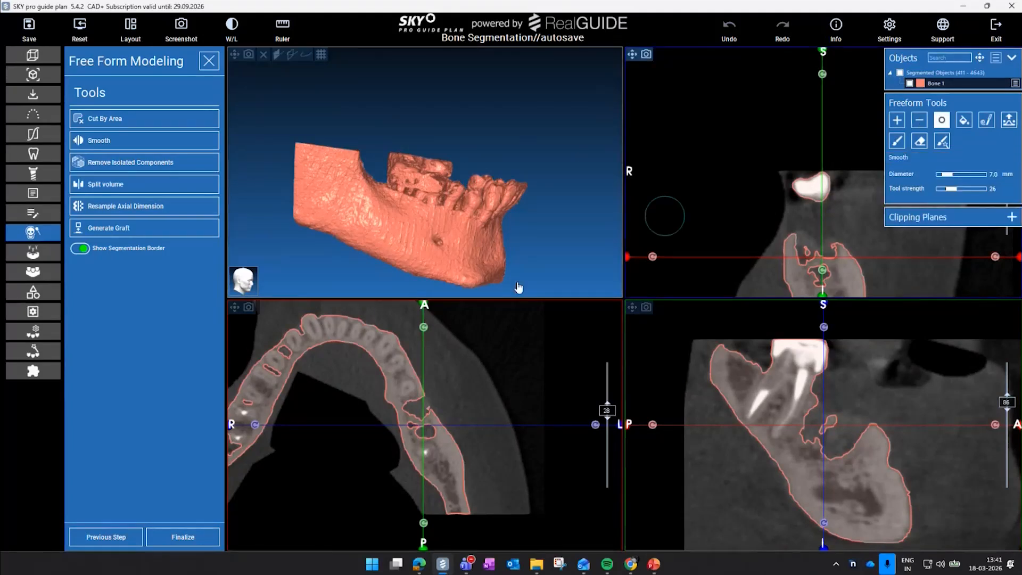
scroll(417, 264, "up", 2)
right_click_drag(372, 165, 334, 209)
scroll(328, 228, "up", 4)
mouse_move(282, 233)
left_mouse_down()
mouse_move(290, 214)
mouse_move(349, 221)
left_mouse_up()
middle_click_drag(382, 271, 393, 238)
scroll(393, 238, "up", 1)
mouse_move(393, 238)
right_mouse_down()
mouse_move(415, 178)
mouse_move(529, 165)
mouse_move(562, 192)
mouse_move(512, 202)
mouse_move(539, 200)
right_mouse_up()
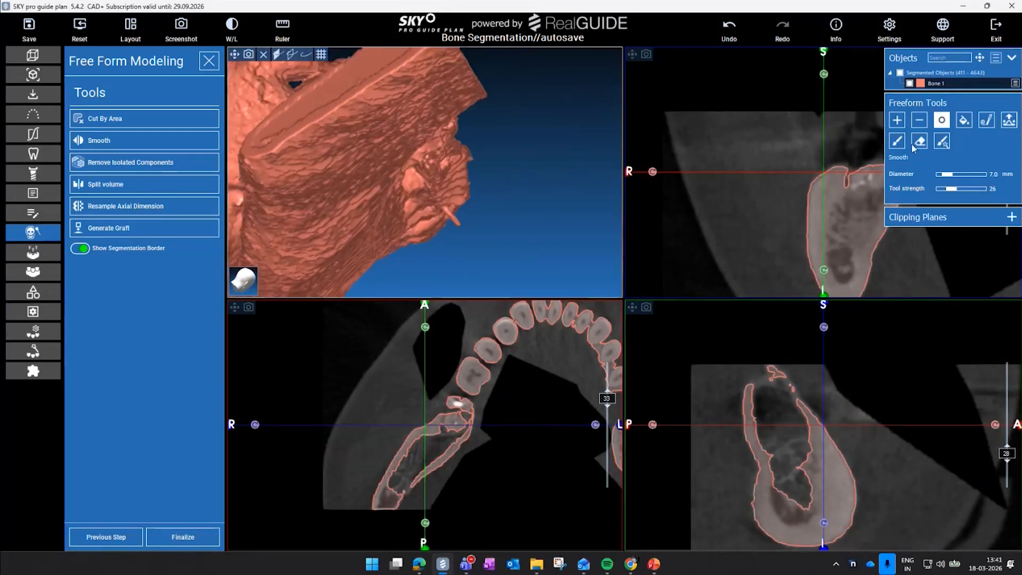
Erase rough spots around the right molars on the 3D bone using Erase 2D with a 4.0 mm diameter
left_click(920, 142)
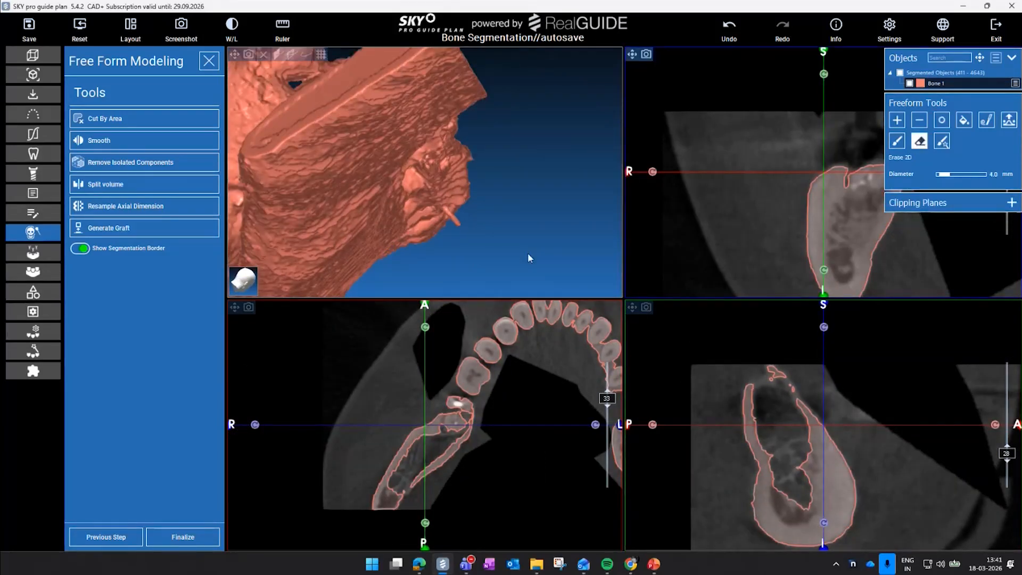
left_click(453, 222)
right_click_drag(508, 230, 482, 230)
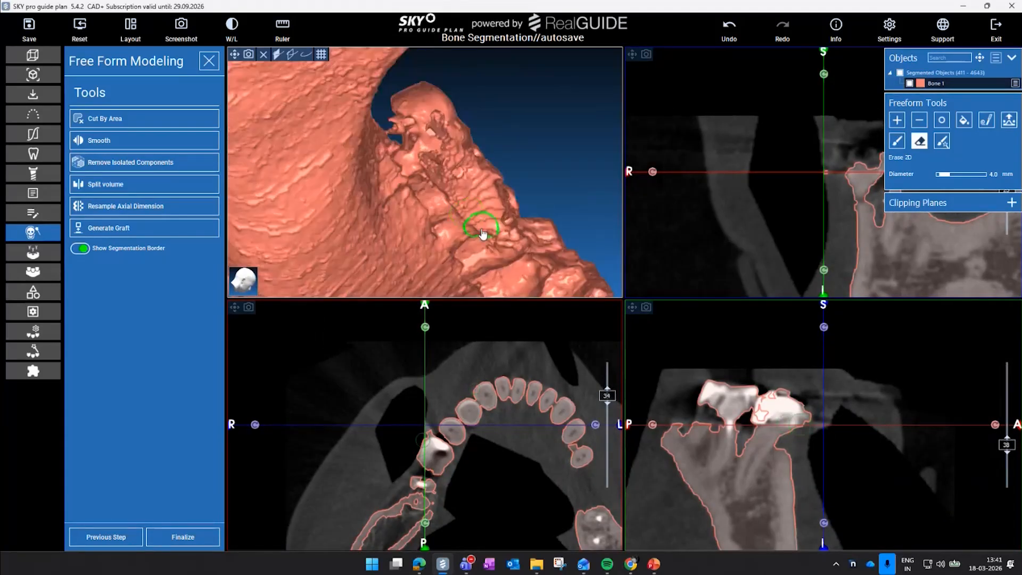
left_click(482, 226)
left_click(471, 221)
left_click(472, 221)
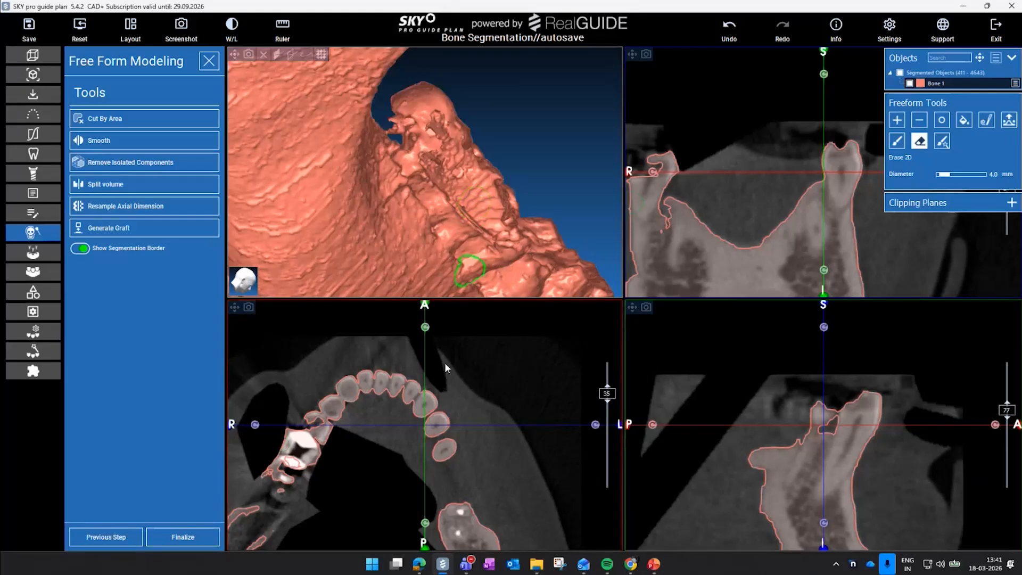
Try erasing the jagged bone edge at the right molar on the coronal slice with a 3.0 mm diameter, and undo the strokes
scroll(473, 167, "down", 5)
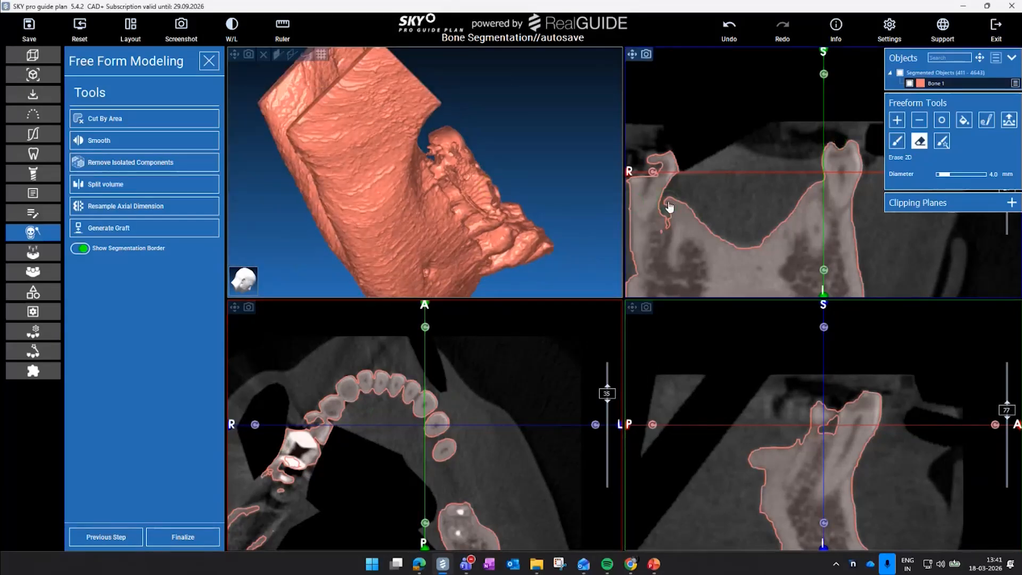
scroll(673, 208, "down", 1)
mouse_move(671, 203)
left_mouse_down()
mouse_move(667, 215)
mouse_move(684, 211)
mouse_move(704, 231)
left_mouse_up()
mouse_move(540, 121)
left_mouse_down()
mouse_move(513, 146)
mouse_move(551, 281)
left_mouse_up()
left_click_drag(673, 229, 756, 250)
left_click_drag(561, 247, 479, 223)
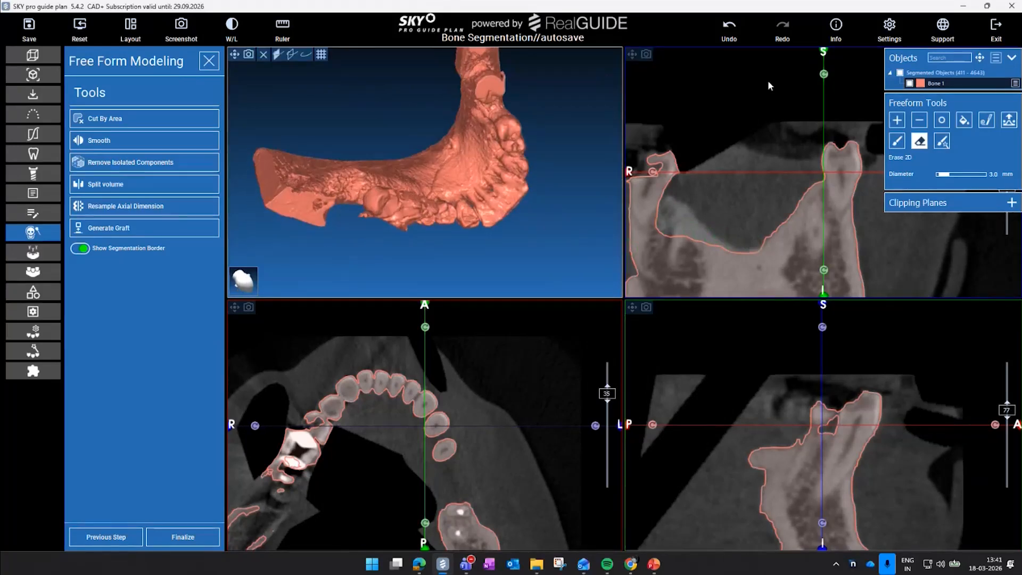
left_click(730, 28)
left_click(740, 31)
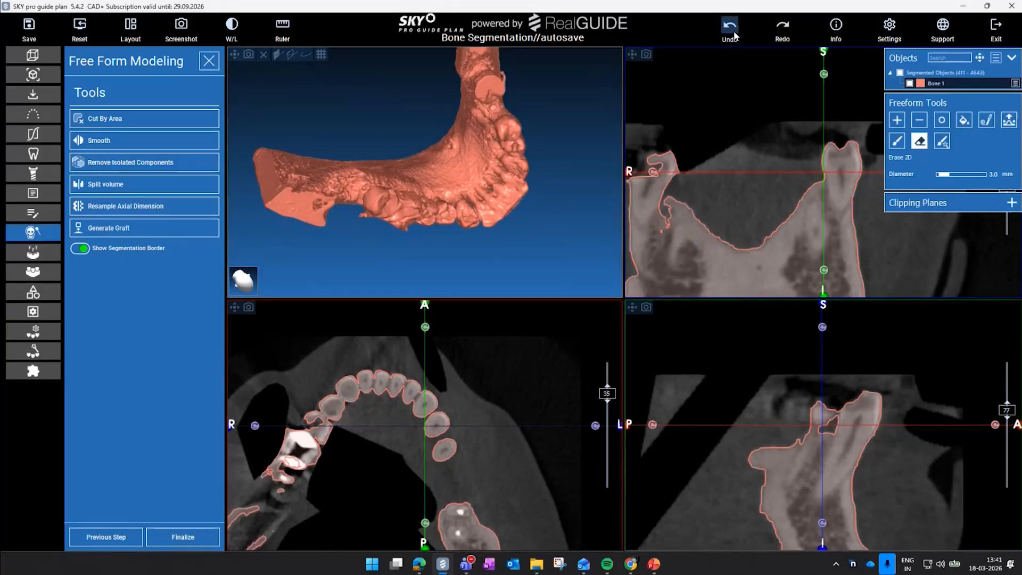
Try erasing the irregular right molar surface on the 3D bone with a 5.0 mm diameter, and undo the strokes
left_click_drag(514, 246, 551, 190)
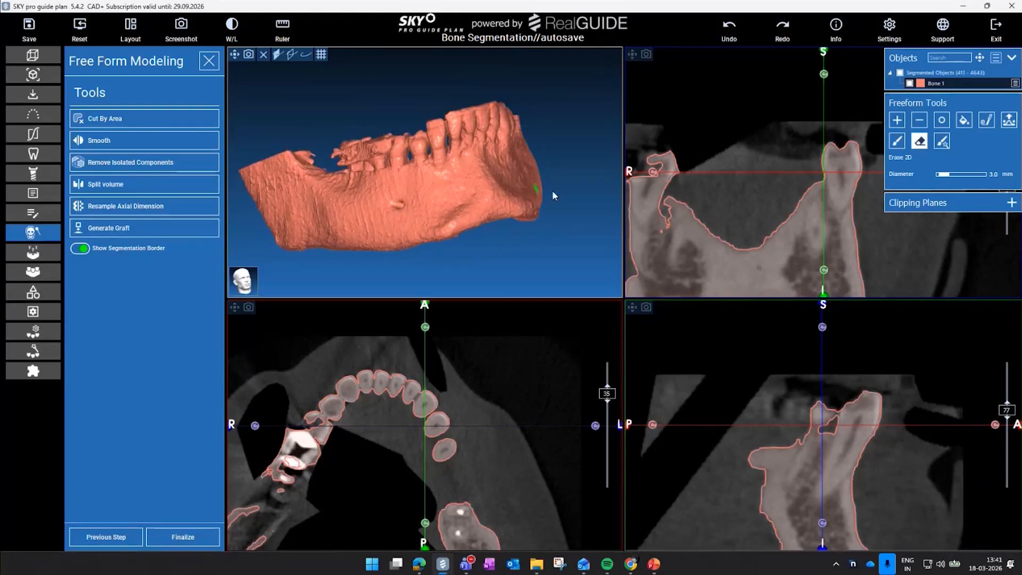
scroll(355, 165, "up", 5)
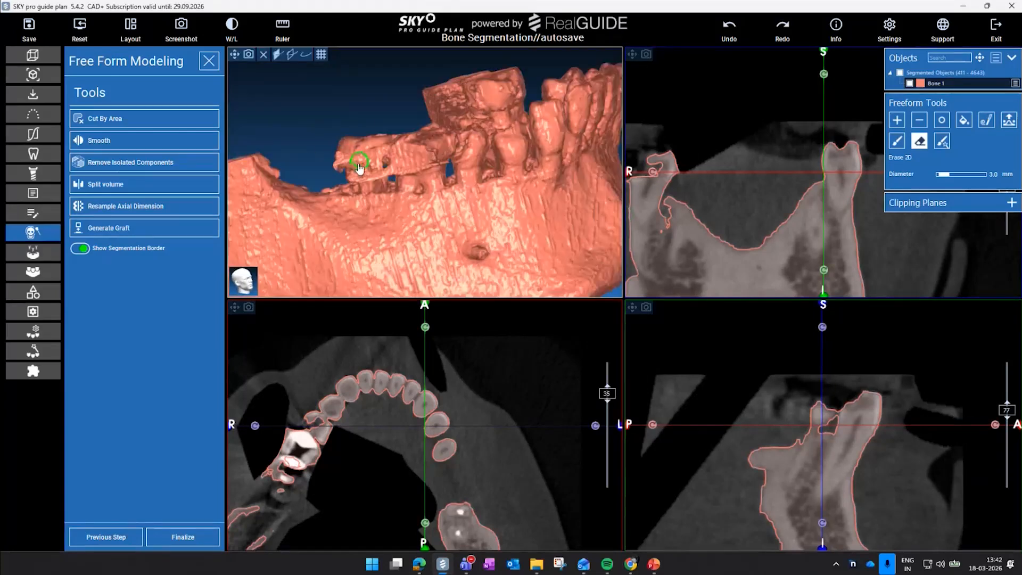
scroll(352, 169, "up", 2, "ctrl")
mouse_move(351, 168)
left_mouse_down("ctrl")
mouse_move(344, 161)
mouse_move(371, 169)
mouse_move(393, 107)
mouse_move(373, 145)
mouse_move(346, 142)
mouse_move(389, 166)
left_mouse_up("ctrl")
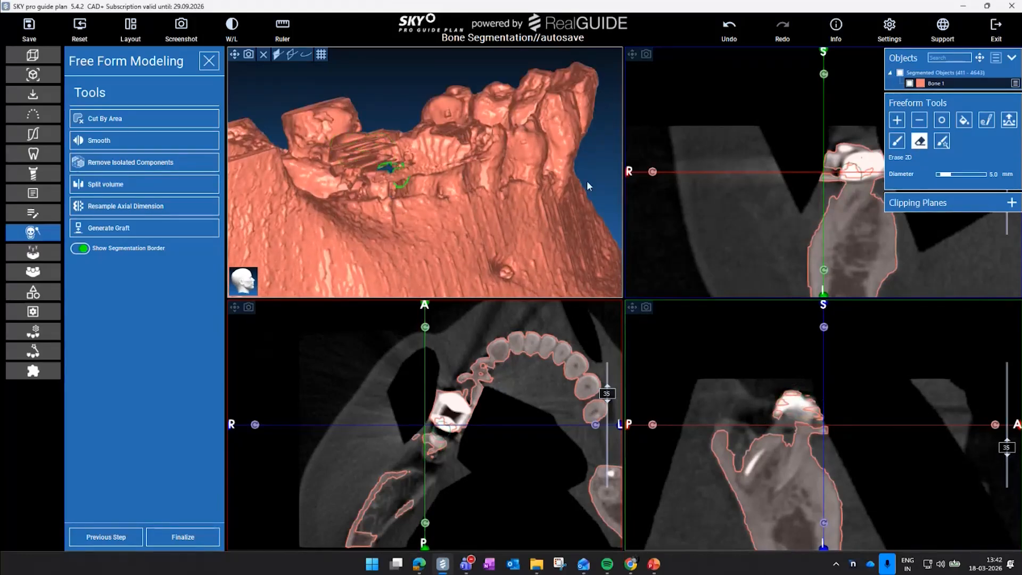
left_click(724, 32)
left_click(729, 33)
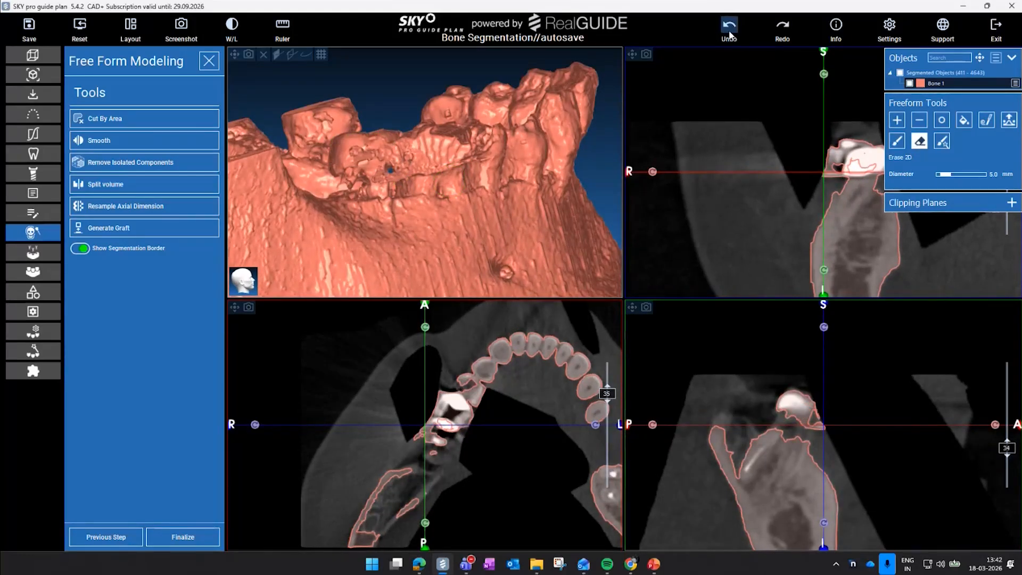
Try a 5.0 mm freeform stroke over the mental foramen area of the 3D mandible and undo it
scroll(554, 194, "down", 5)
left_click_drag(546, 161, 537, 216)
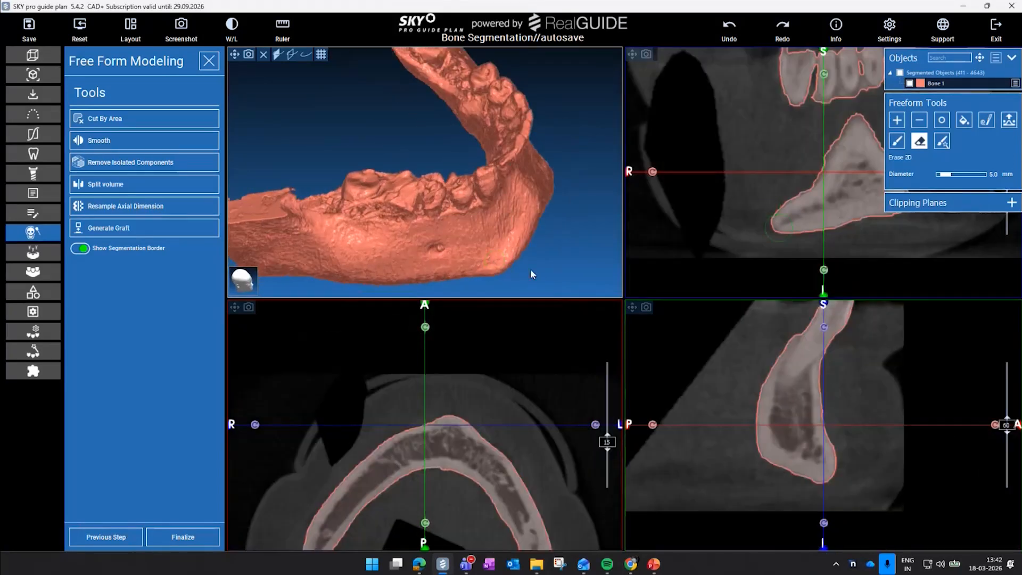
left_click_drag(531, 275, 538, 248)
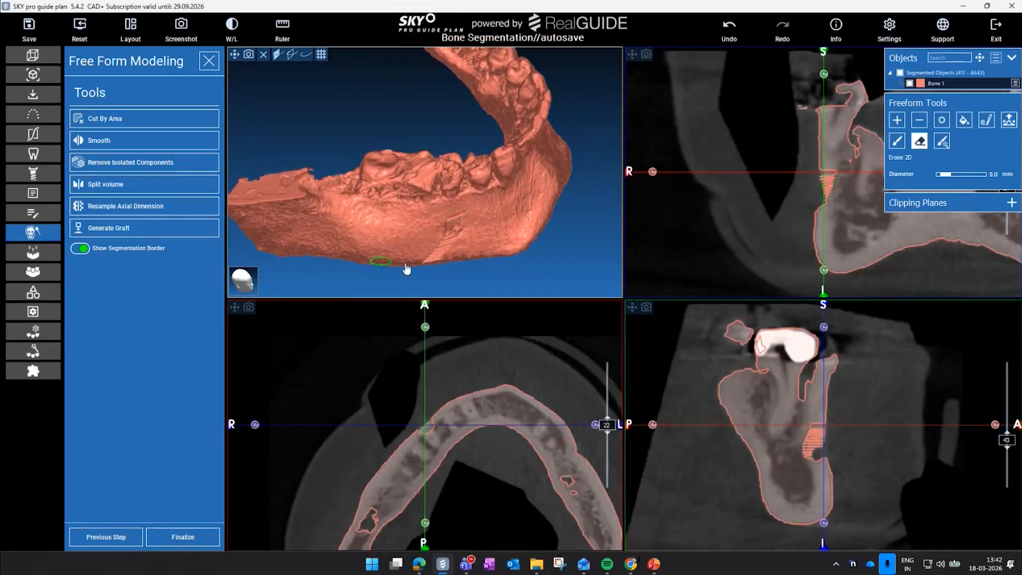
left_click(730, 26)
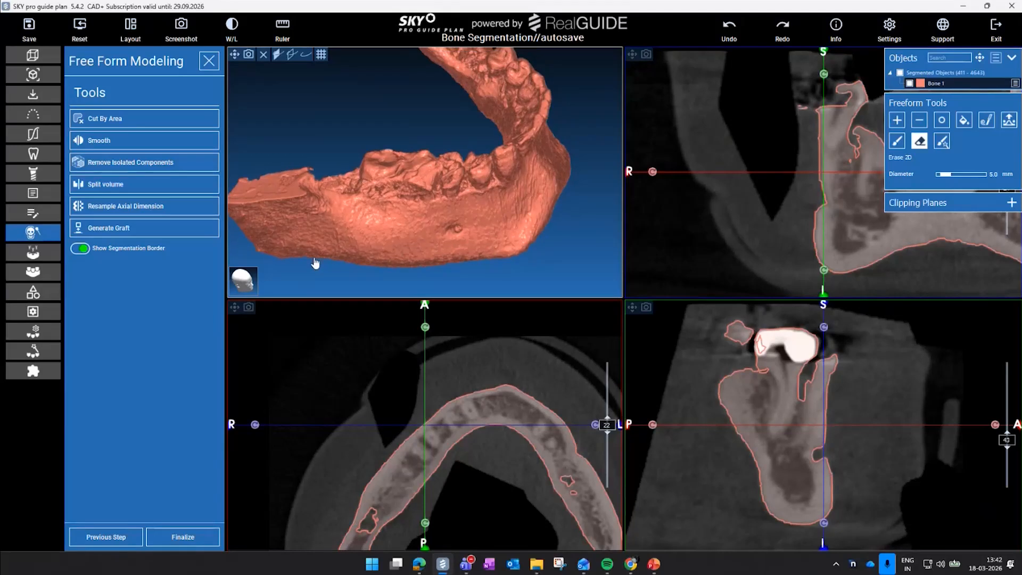
Start generating a graft for Bone 1 and brush a region on the right mandibular body behind the mental foramen with tool size 4.9 mm
left_click_drag(315, 262, 329, 222)
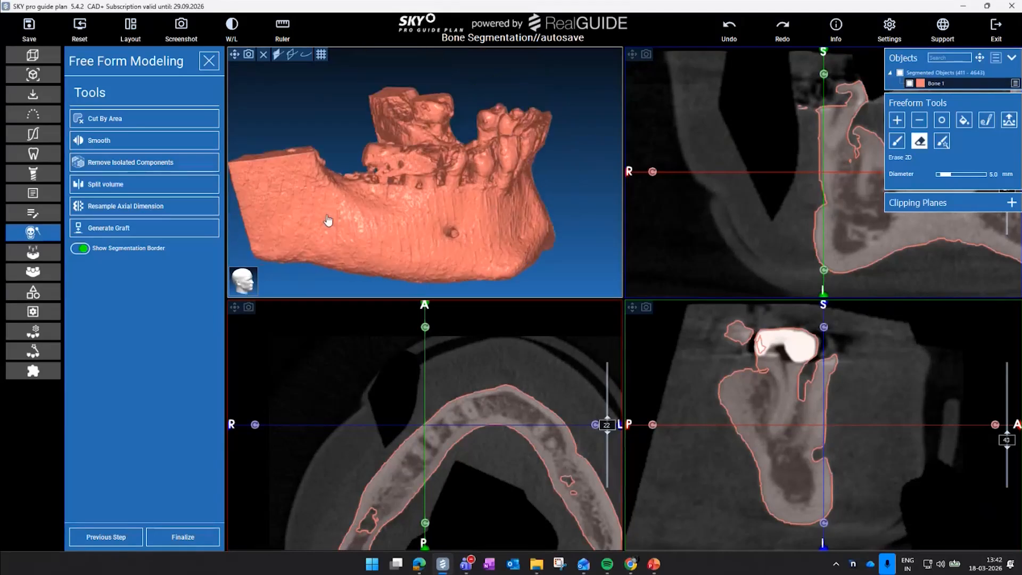
left_click(156, 232)
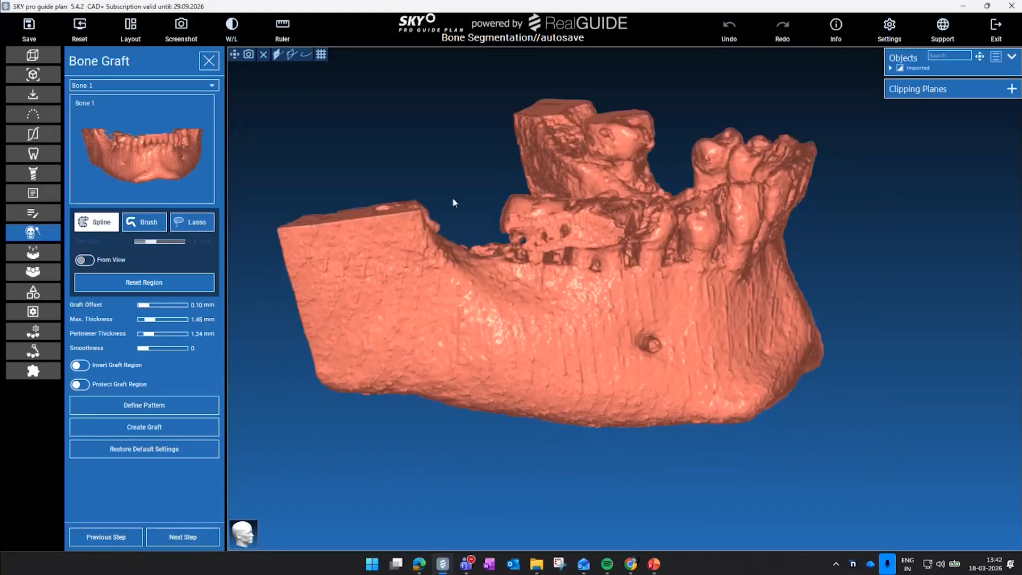
left_click_drag(452, 197, 459, 306)
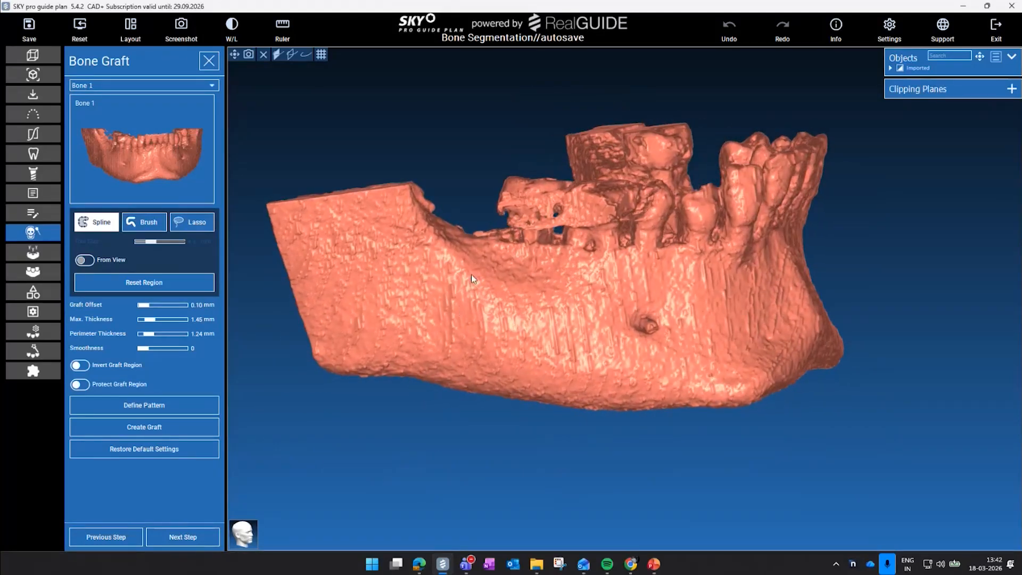
left_click(144, 222)
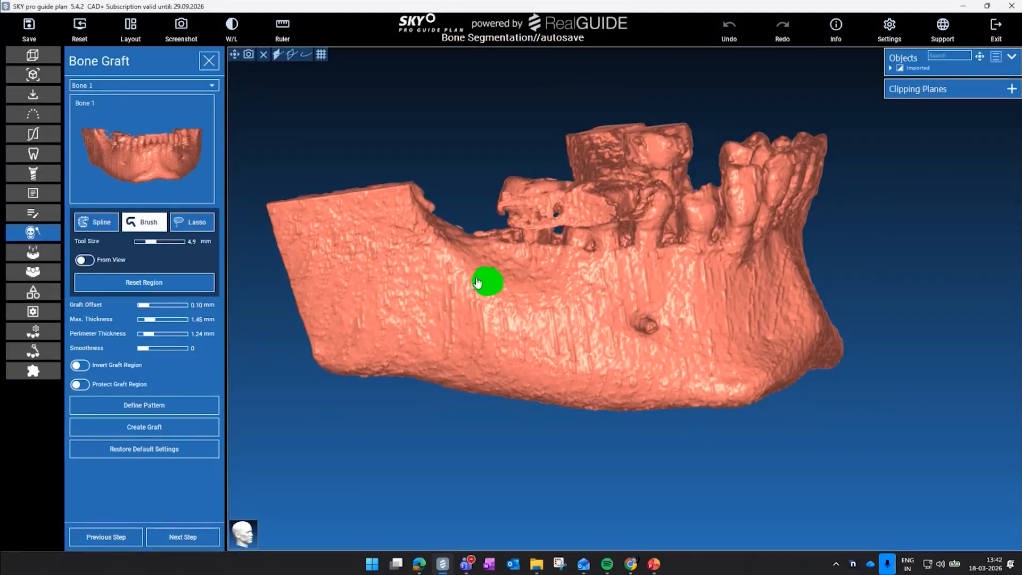
mouse_move(481, 288)
left_mouse_down()
mouse_move(527, 315)
mouse_move(481, 348)
mouse_move(459, 313)
mouse_move(487, 304)
mouse_move(505, 323)
mouse_move(512, 307)
left_mouse_up()
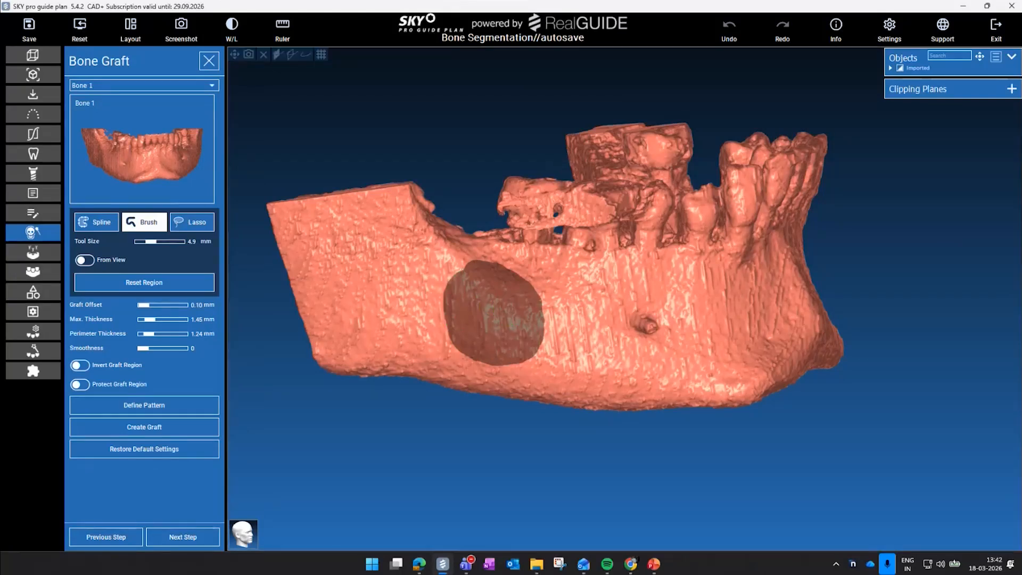
Extend the brushed region forward towards the mental foramen and create the bone graft from it
key("alt+Tab")
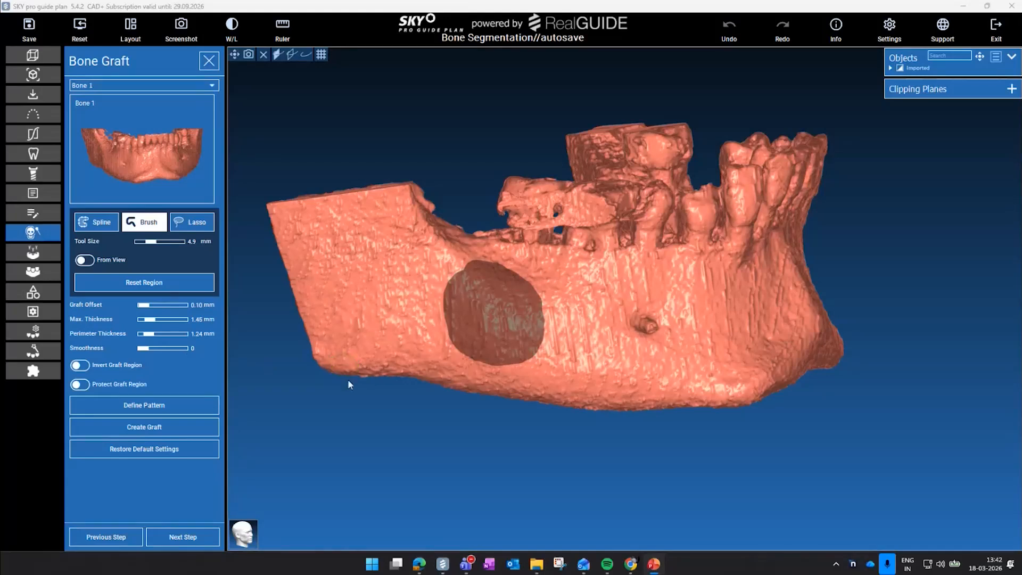
scroll(357, 386, "down", 2)
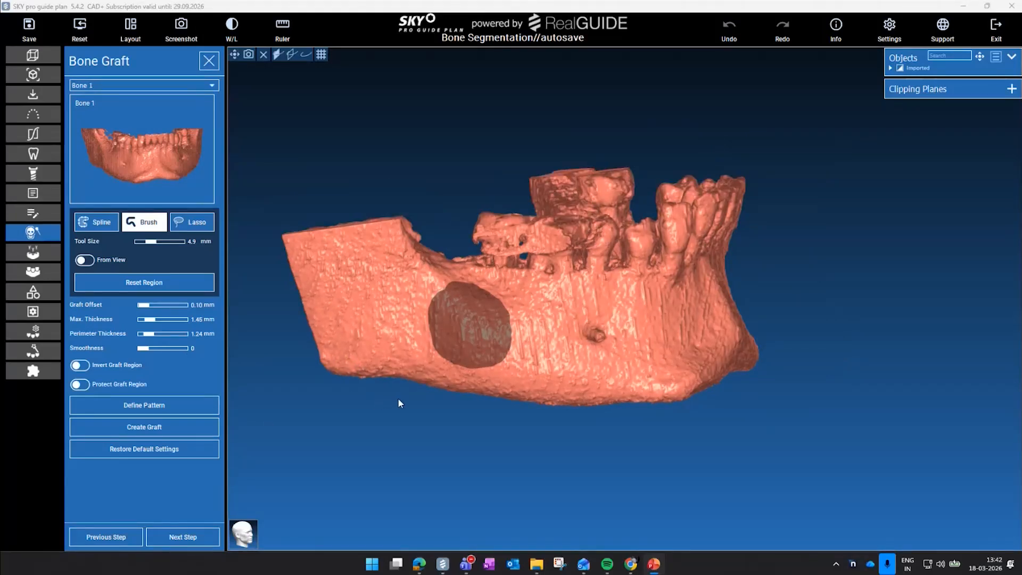
scroll(398, 398, "down", 2)
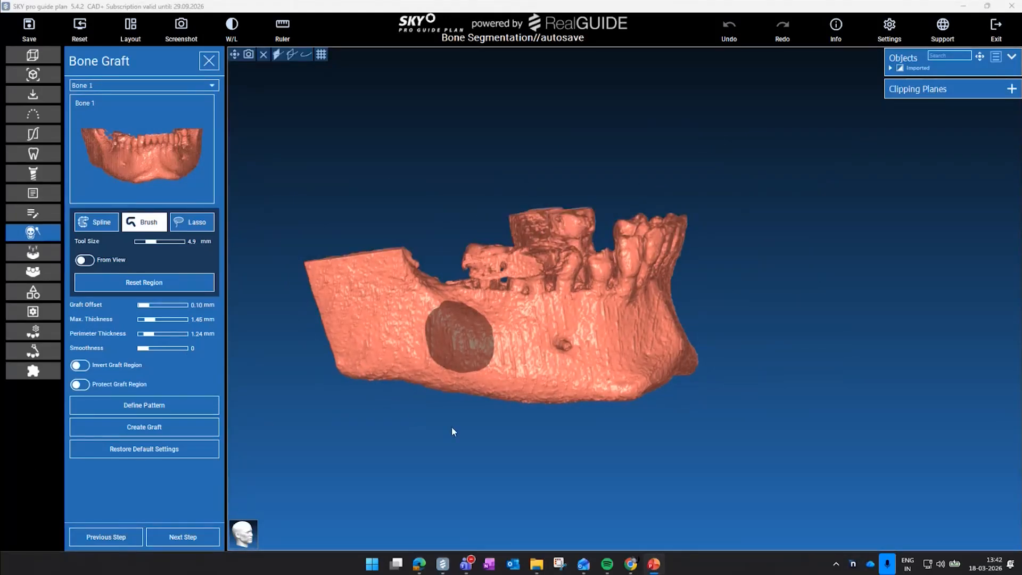
left_click_drag(445, 434, 416, 437)
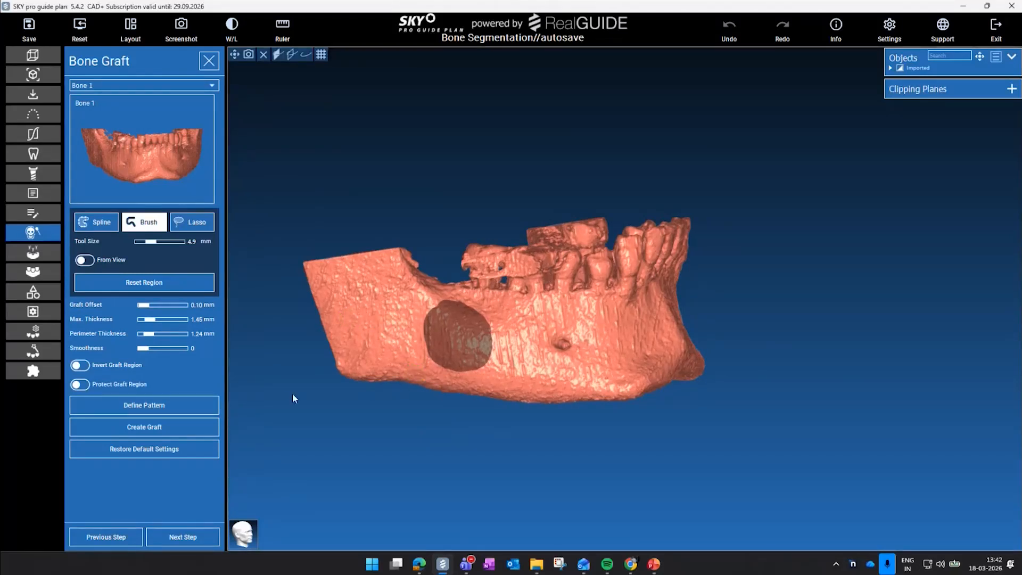
left_click_drag(274, 369, 278, 357)
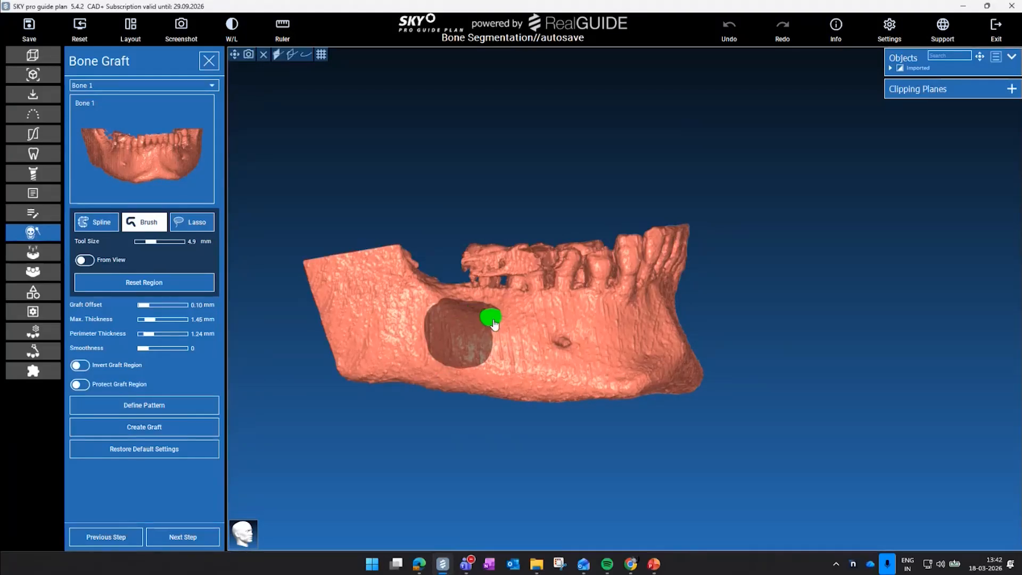
left_click_drag(491, 313, 460, 365)
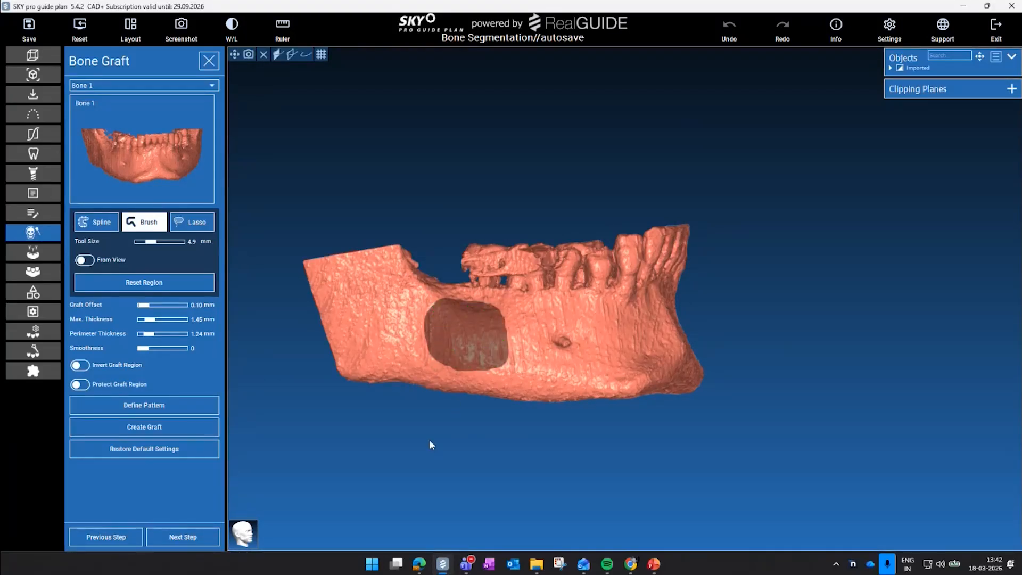
left_click(177, 427)
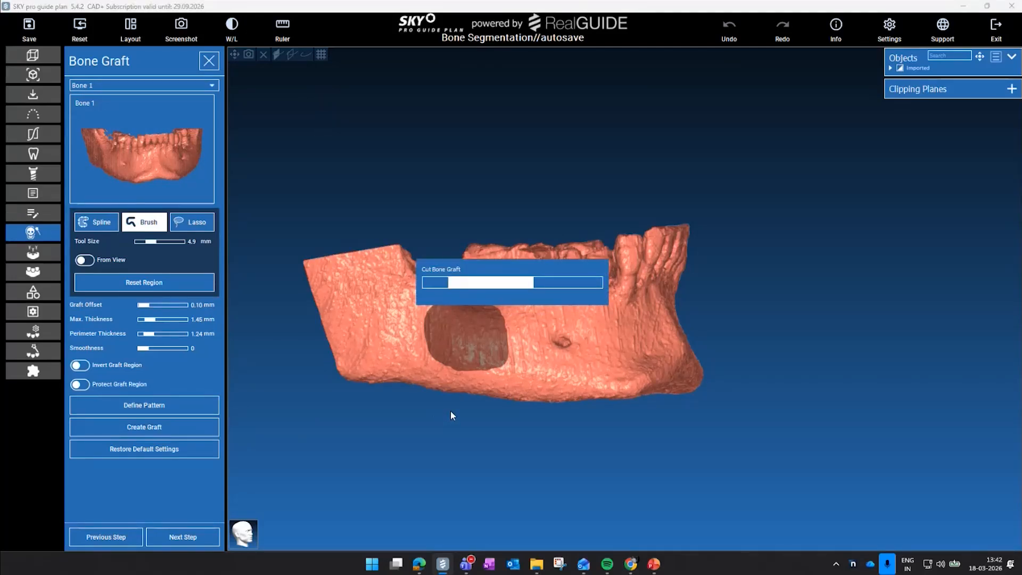
left_click_drag(434, 451, 514, 448)
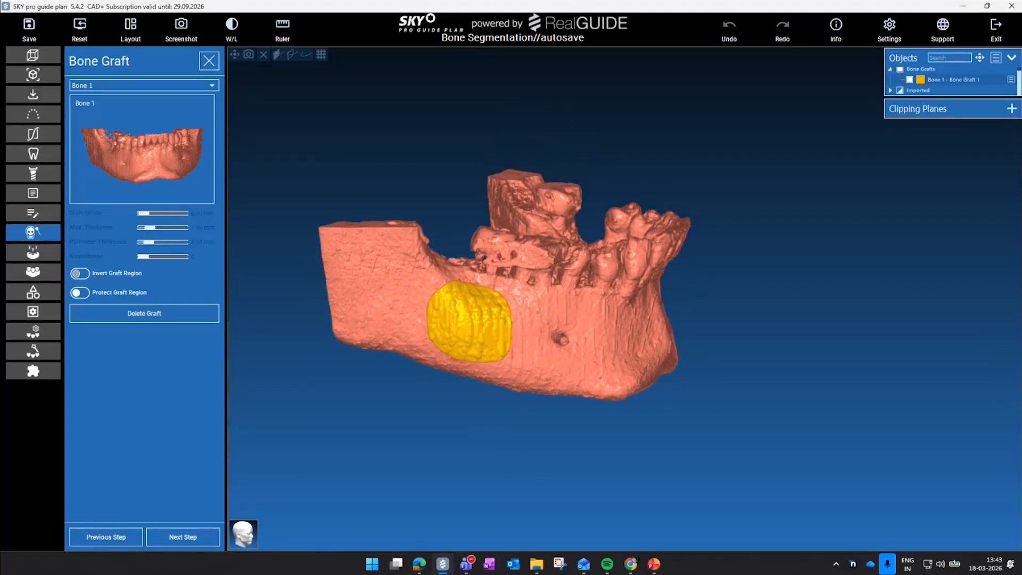
Proceed to freeform modeling of the bone graft and cut a small area off its upper rear edge with zero offset
key("alt+Tab")
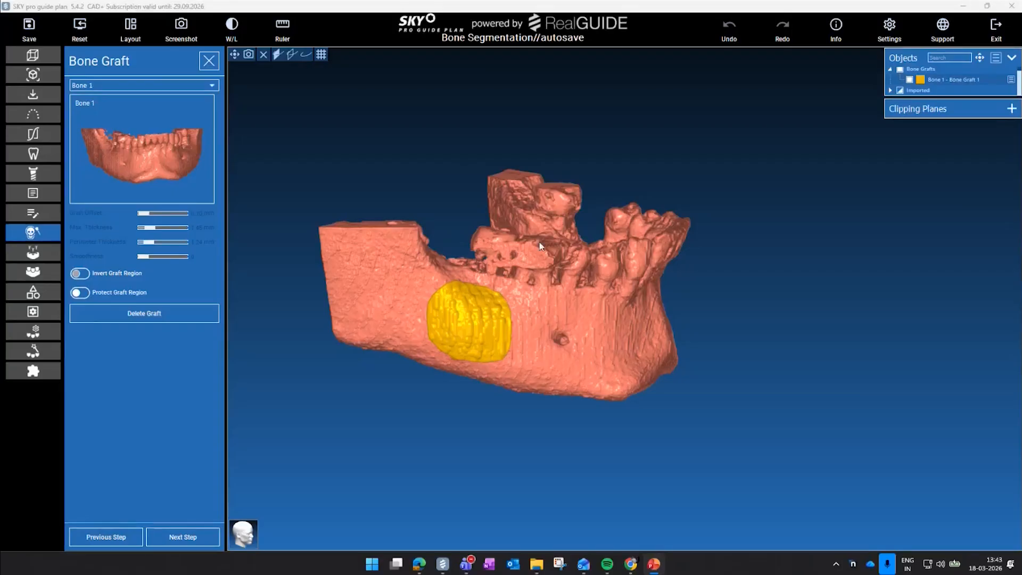
scroll(385, 411, "up", 2)
scroll(401, 422, "up", 2)
scroll(423, 389, "up", 2)
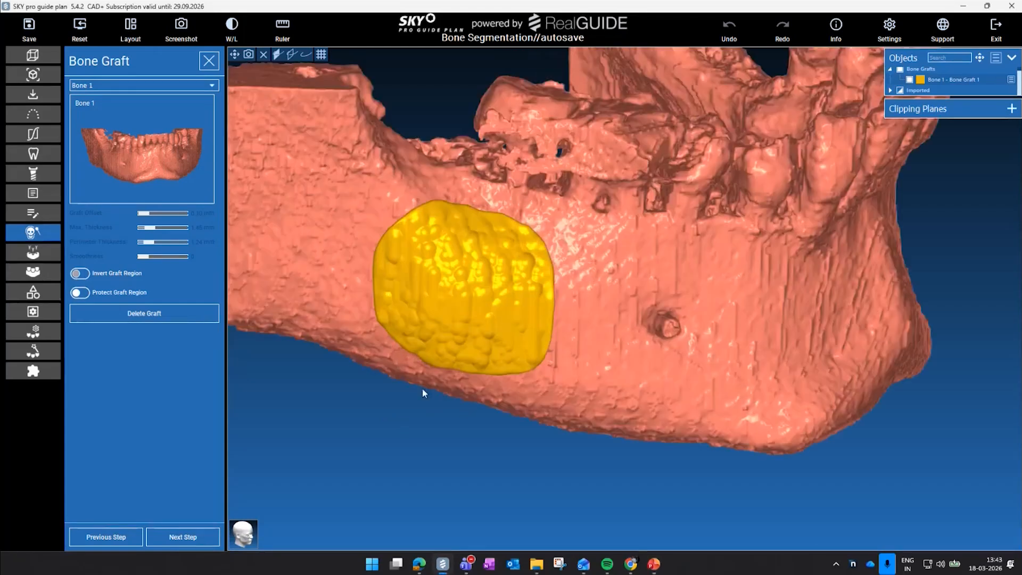
middle_click_drag(423, 389, 394, 427)
right_click_drag(394, 427, 466, 394)
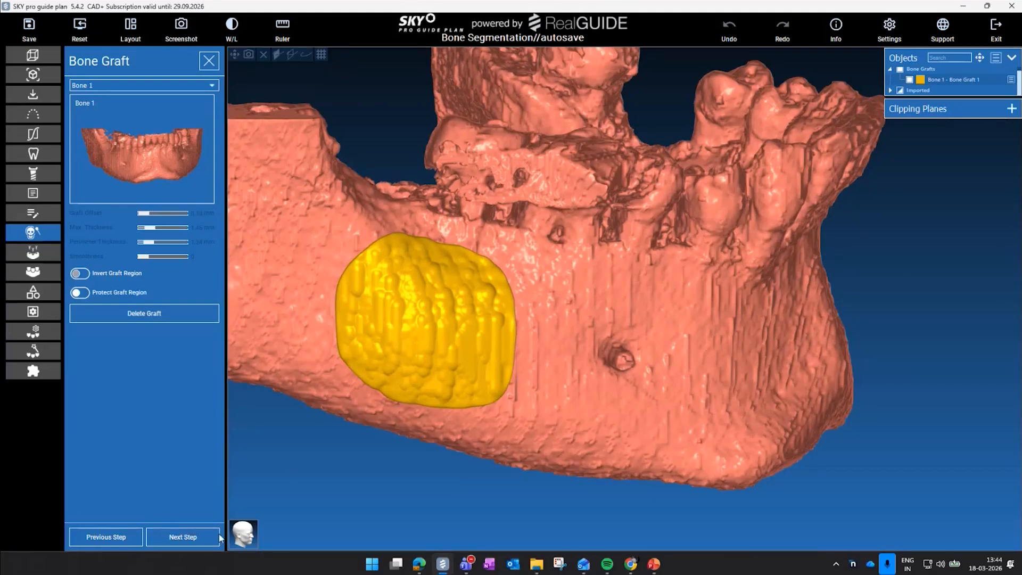
left_click(202, 537)
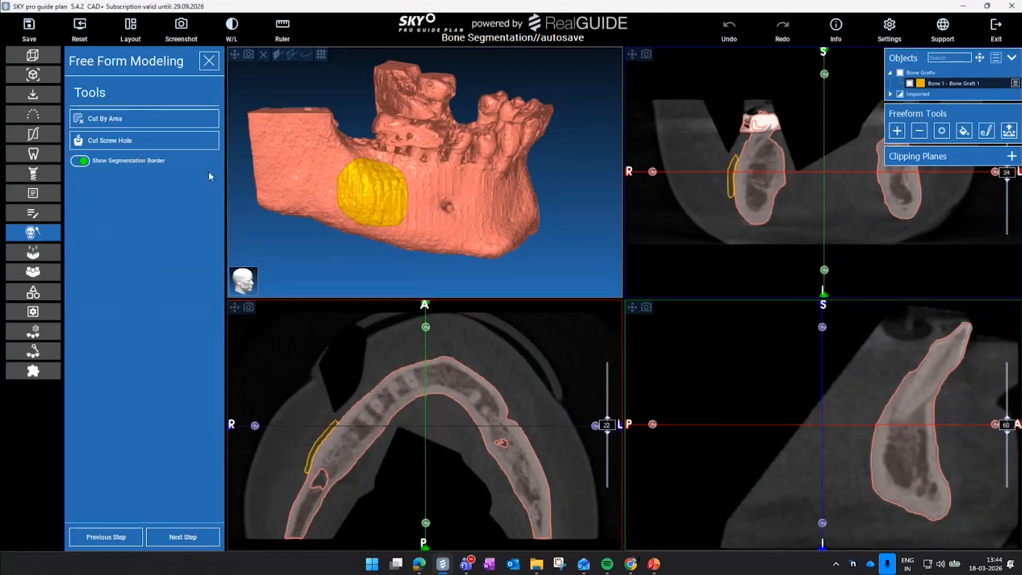
scroll(380, 190, "up", 5)
left_click(139, 118)
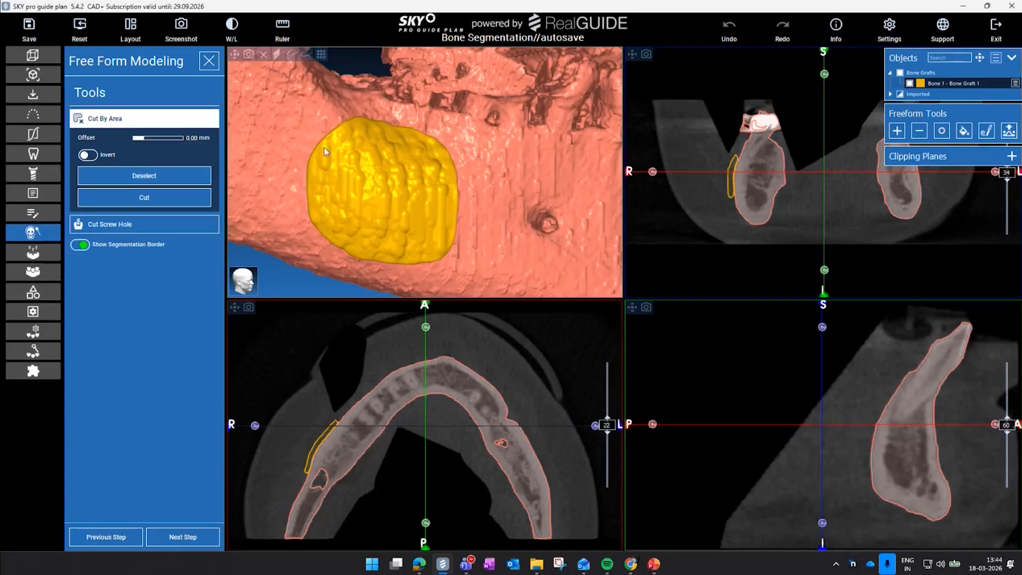
mouse_move(334, 137)
left_mouse_down()
mouse_move(321, 158)
mouse_move(292, 138)
mouse_move(331, 112)
mouse_move(334, 136)
left_mouse_up()
left_click(178, 197)
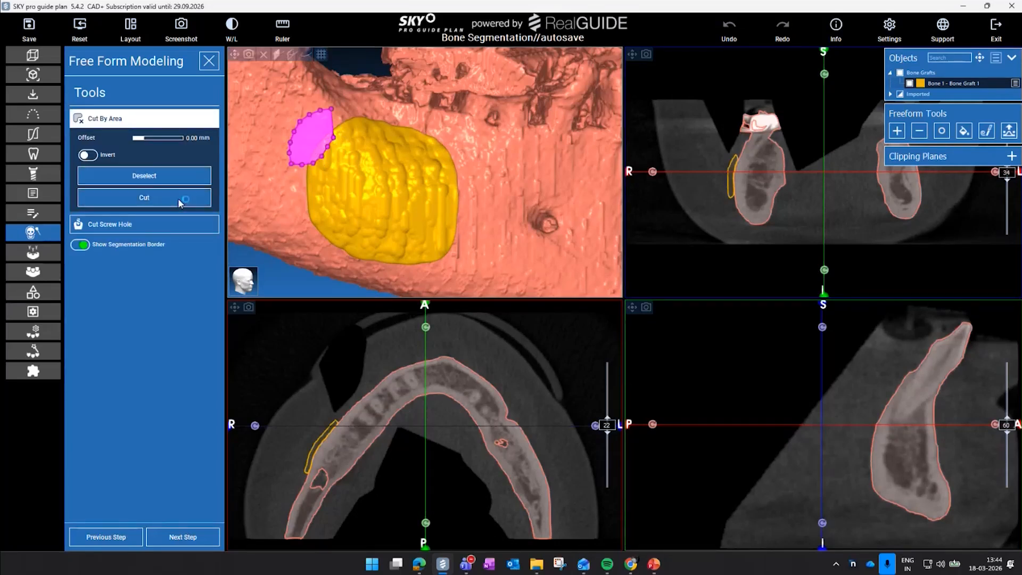
Smooth the graft's surface with the freeform Smooth tool, raising the diameter to 10.5 mm and the tool strength to 42
left_click(942, 132)
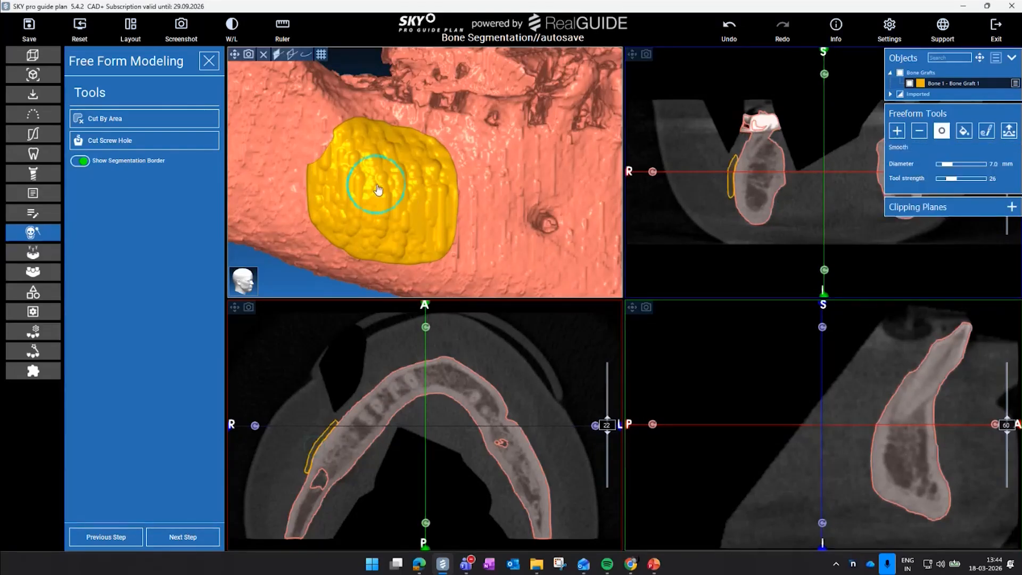
mouse_move(377, 186)
left_mouse_down()
mouse_move(421, 178)
mouse_move(415, 196)
left_mouse_up()
scroll(415, 195, "up", 3)
scroll(416, 195, "up", 1, "ctrl")
scroll(416, 201, "up", 4, "shift")
mouse_move(405, 245)
left_mouse_down()
mouse_move(383, 155)
mouse_move(427, 244)
left_mouse_up()
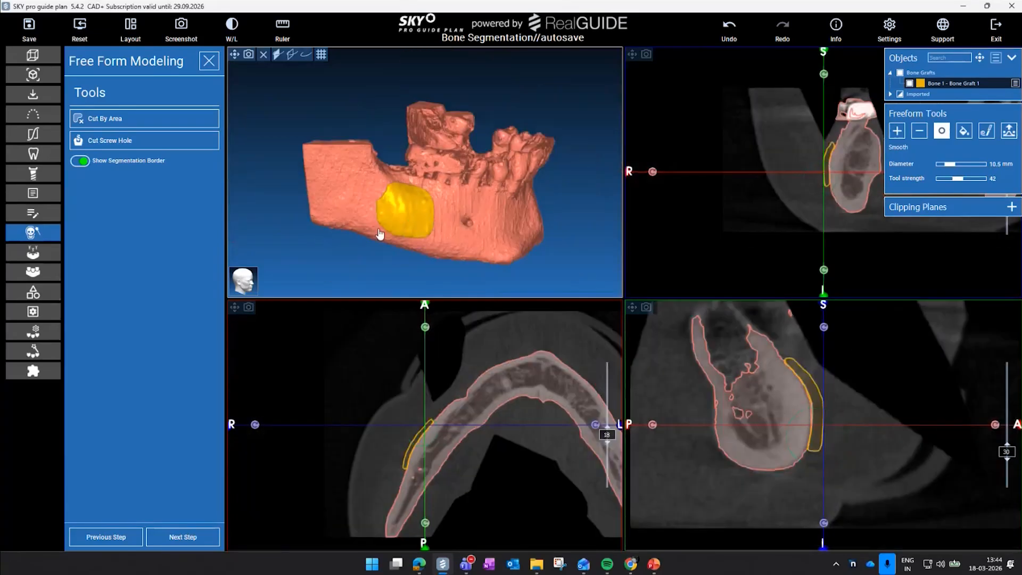
Cut a screw hole of size 5.0 mm and depth 20 mm through the upper rear corner of the graft
mouse_move(327, 266)
left_mouse_down()
mouse_move(290, 251)
mouse_move(342, 252)
mouse_move(328, 258)
left_mouse_up()
scroll(368, 157, "up", 4)
middle_click_drag(427, 133, 318, 103)
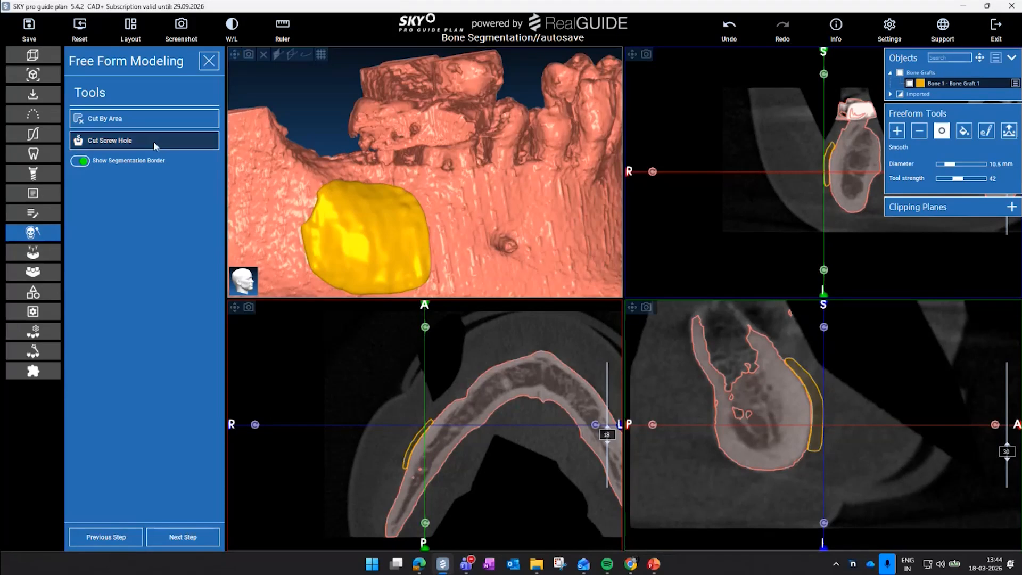
left_click(153, 142)
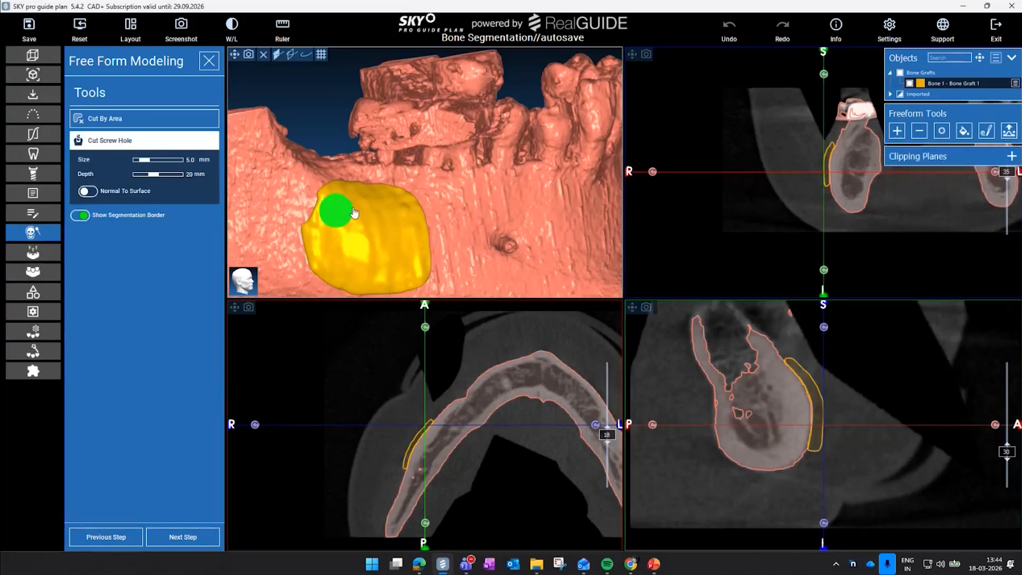
left_click(338, 210)
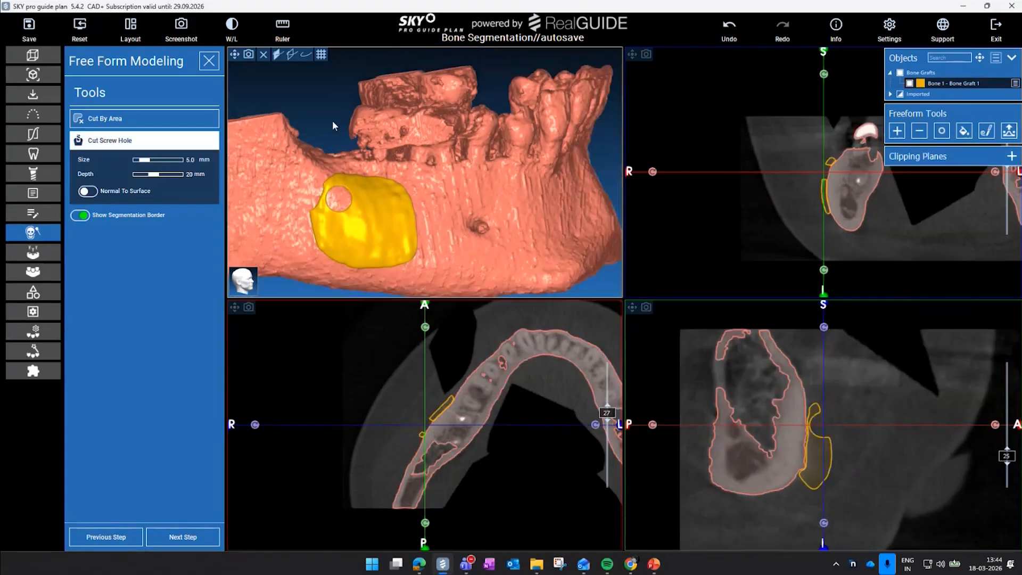
mouse_move(332, 123)
left_mouse_down()
mouse_move(336, 181)
mouse_move(332, 112)
mouse_move(410, 162)
mouse_move(389, 183)
mouse_move(313, 122)
left_mouse_up()
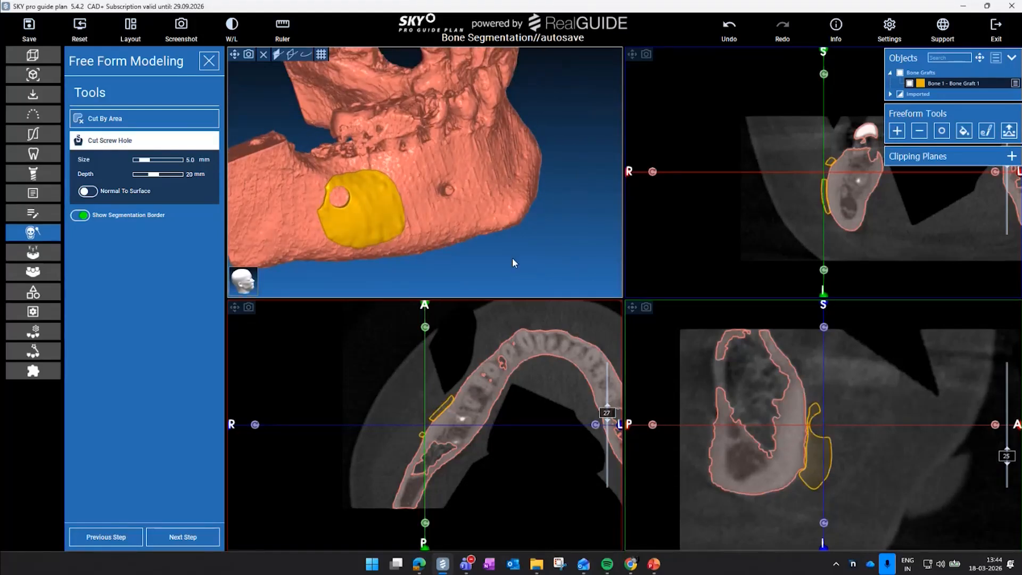
mouse_move(525, 271)
left_mouse_down()
mouse_move(504, 271)
mouse_move(541, 266)
left_mouse_up()
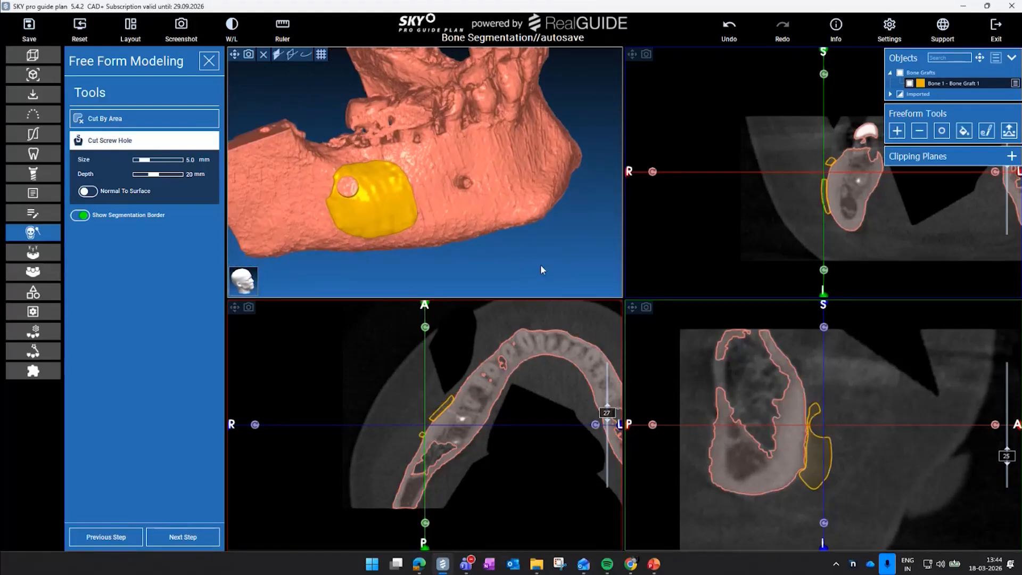
Return to the Bone 1 graft region, discarding the edited graft, and start defining a pattern on the region
left_click(135, 539)
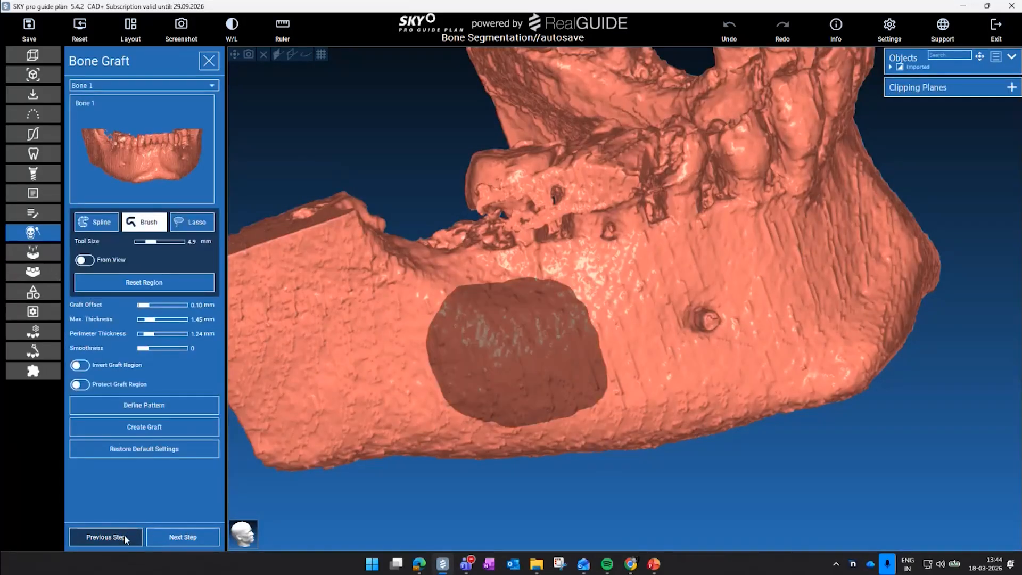
left_click_drag(472, 461, 385, 482)
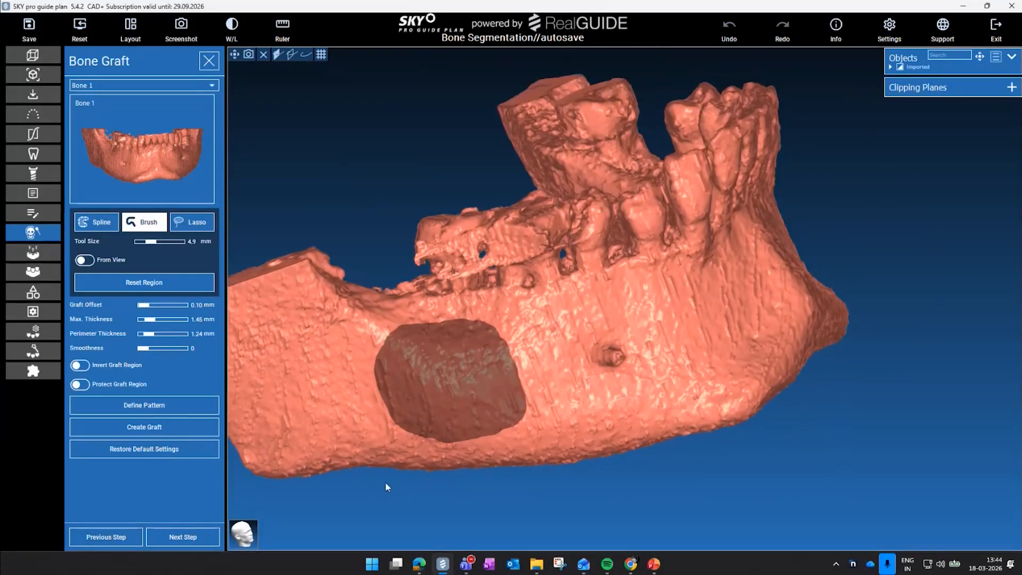
left_click(168, 405)
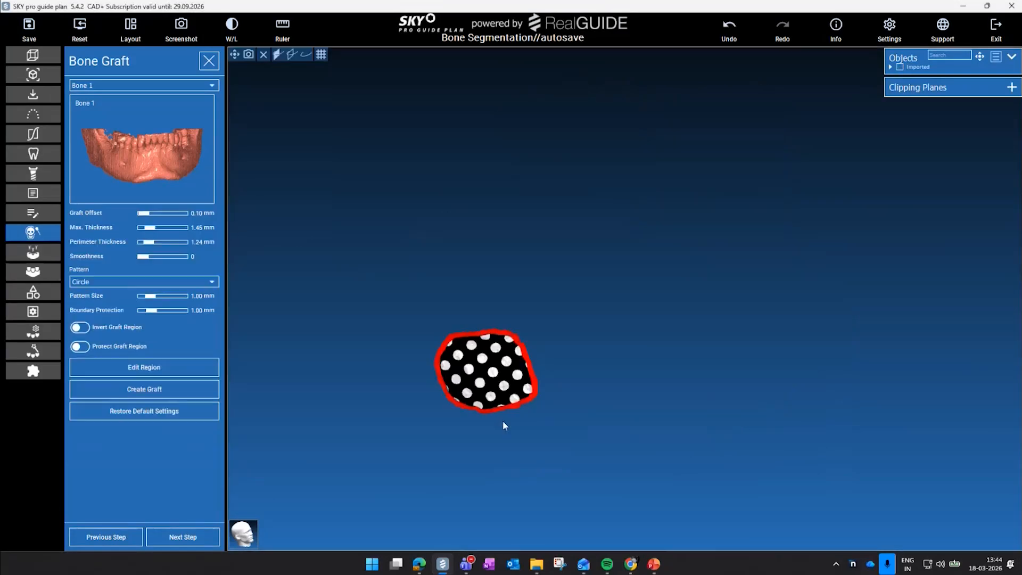
left_click_drag(503, 421, 489, 392)
scroll(487, 391, "up", 5)
Choose the Circle pattern with 0.82 mm pattern size and 0.40 mm boundary protection, and create the perforated graft
left_click(161, 283)
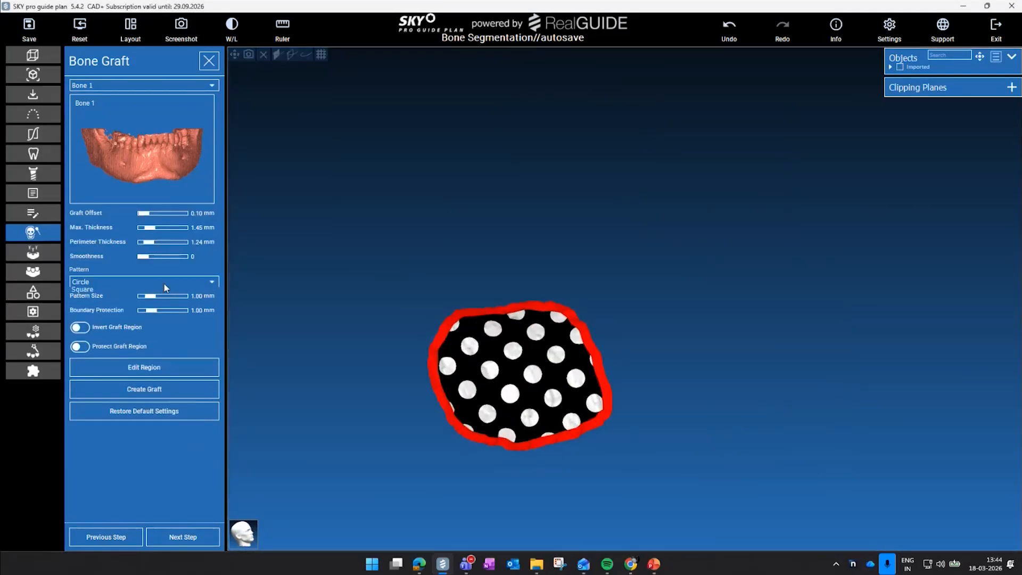
left_click(161, 298)
left_click(168, 281)
left_click(161, 289)
mouse_move(155, 298)
left_mouse_down()
mouse_move(155, 312)
mouse_move(142, 312)
mouse_move(146, 297)
left_mouse_up()
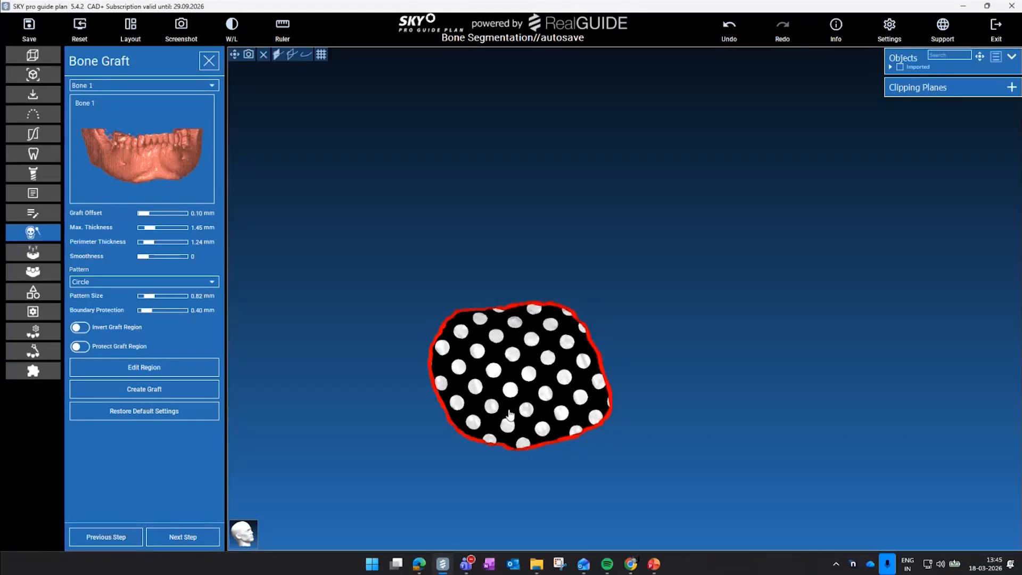
left_click(203, 390)
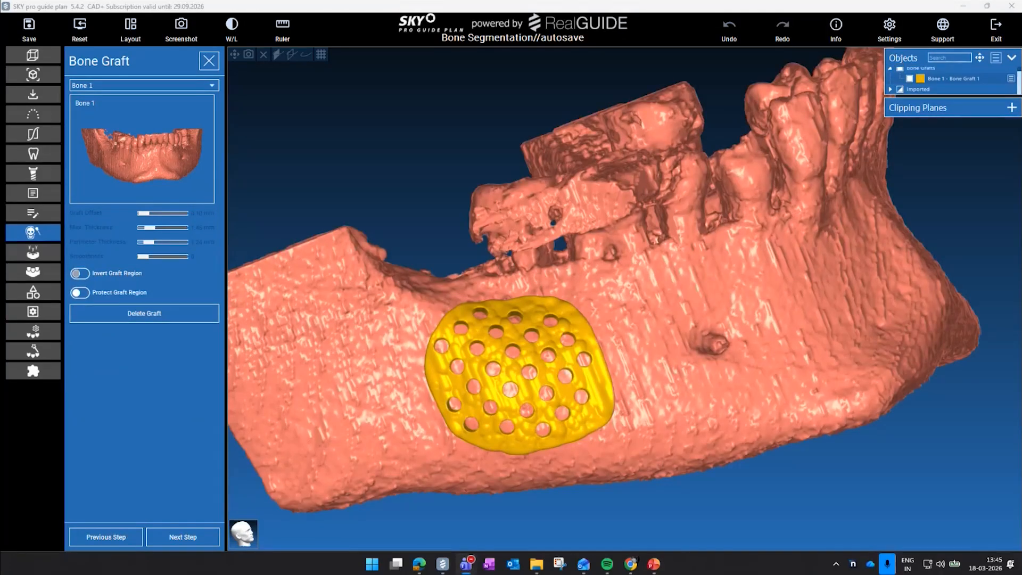
scroll(621, 373, "down", 2)
left_click_drag(620, 401, 584, 399)
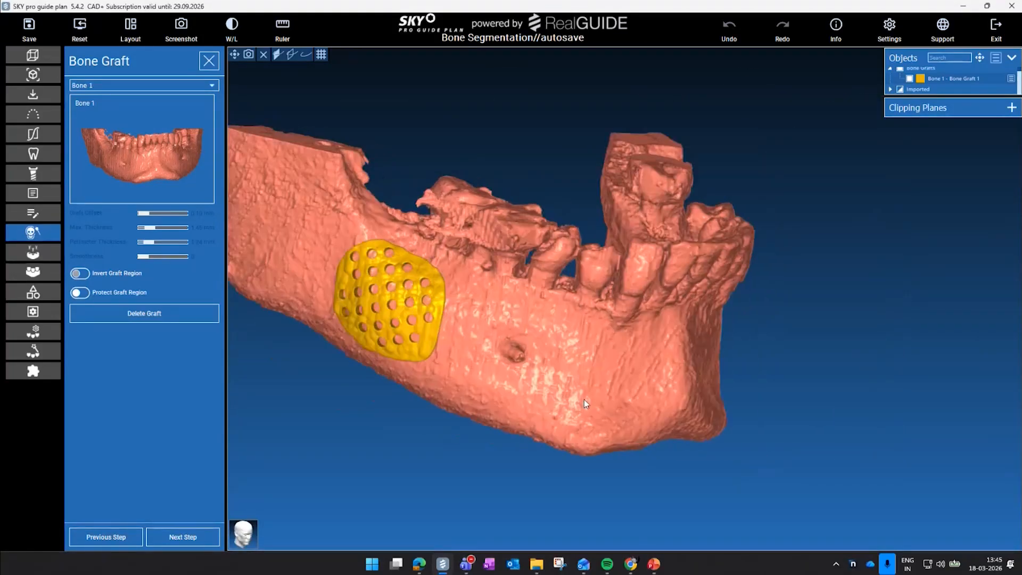
Go back to bone segmentation and remove the segmented object Bone 1
left_click(104, 537)
left_click(104, 537)
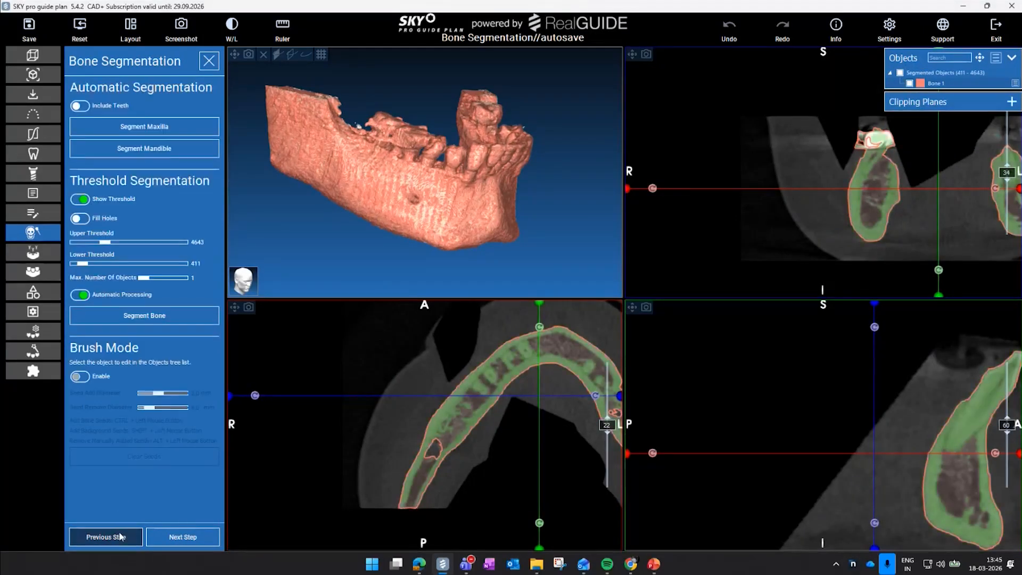
right_click(1007, 84)
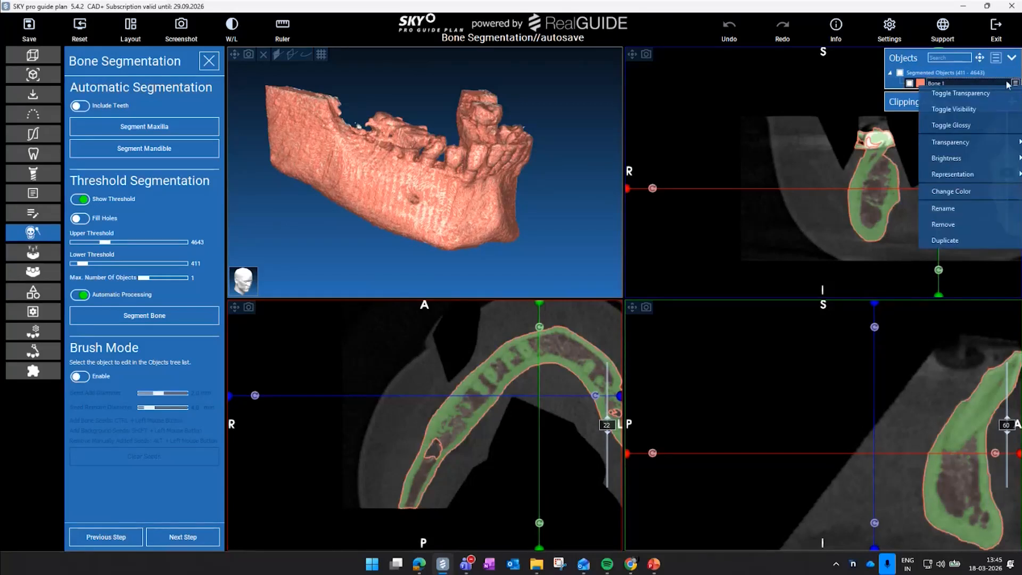
left_click(958, 230)
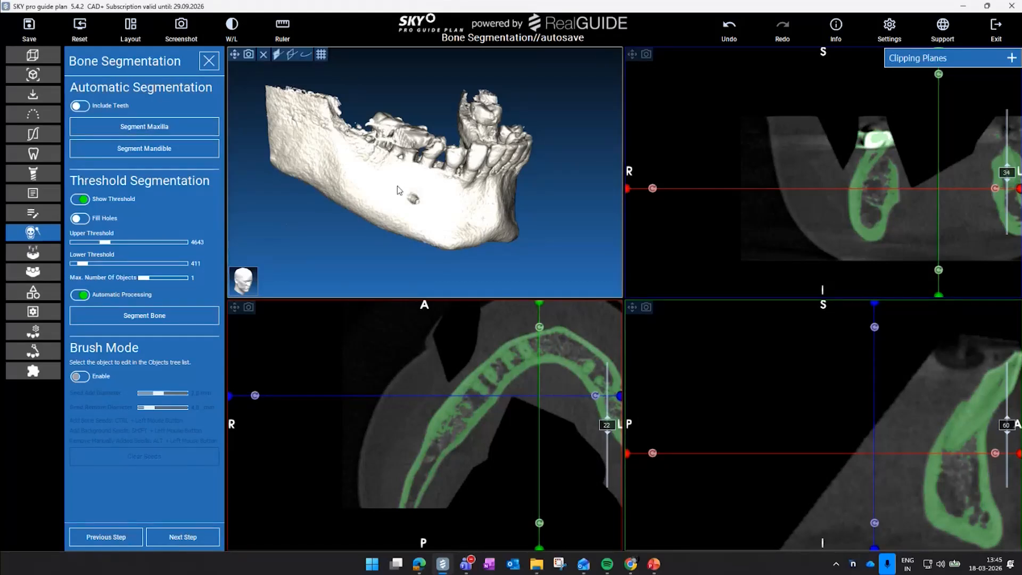
Segment the mandible automatically with teeth included and hide the DICOM volume to inspect the resulting model
left_click(80, 106)
left_click_drag(452, 200, 396, 218)
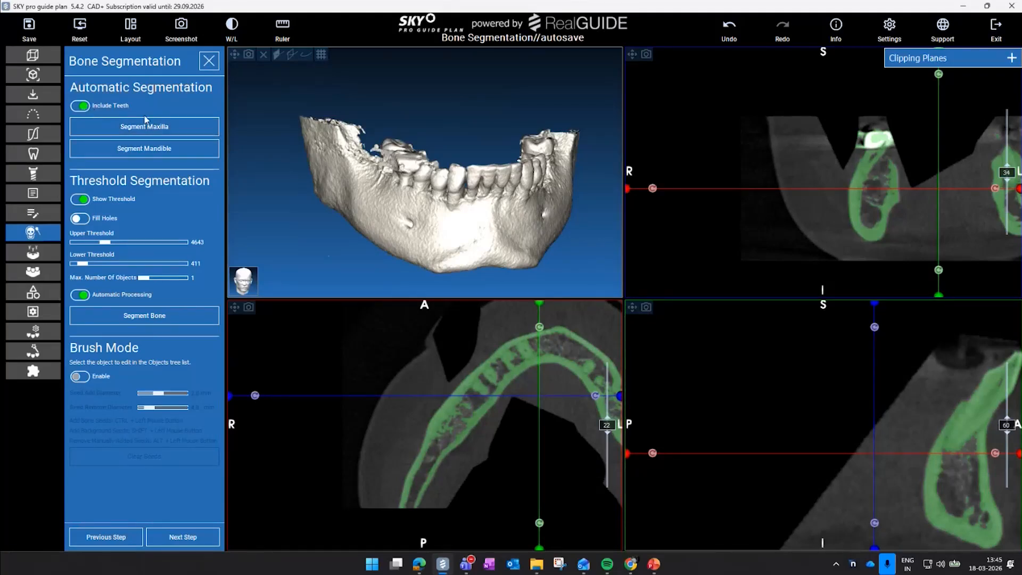
left_click(183, 152)
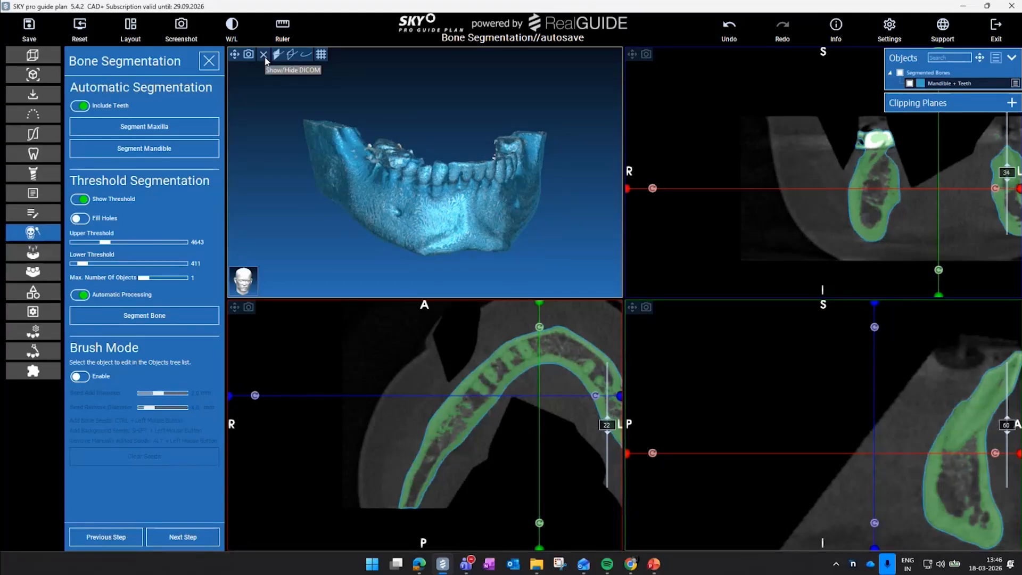
left_click_drag(408, 185, 450, 207)
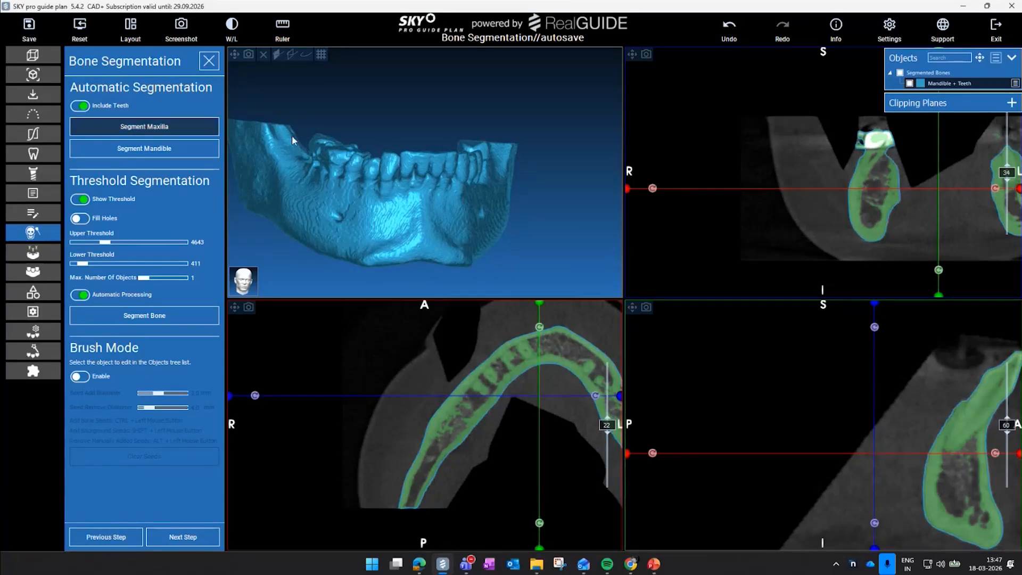
left_click_drag(291, 136, 405, 177)
left_click_drag(449, 208, 512, 216)
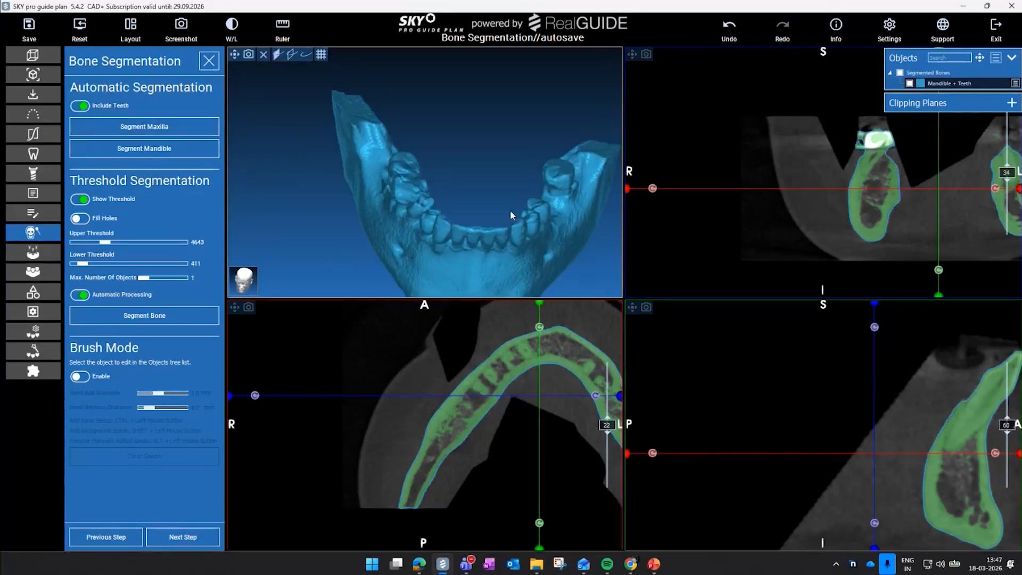
Undo the mandible segmentation that included teeth and show the DICOM volume again
left_click(734, 34)
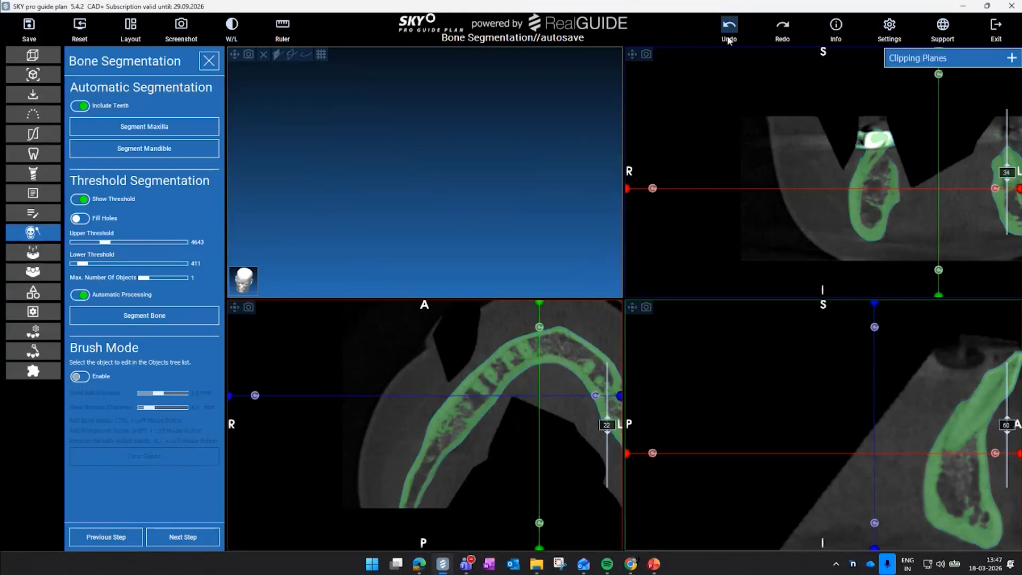
left_click(266, 56)
left_click_drag(468, 208, 418, 164)
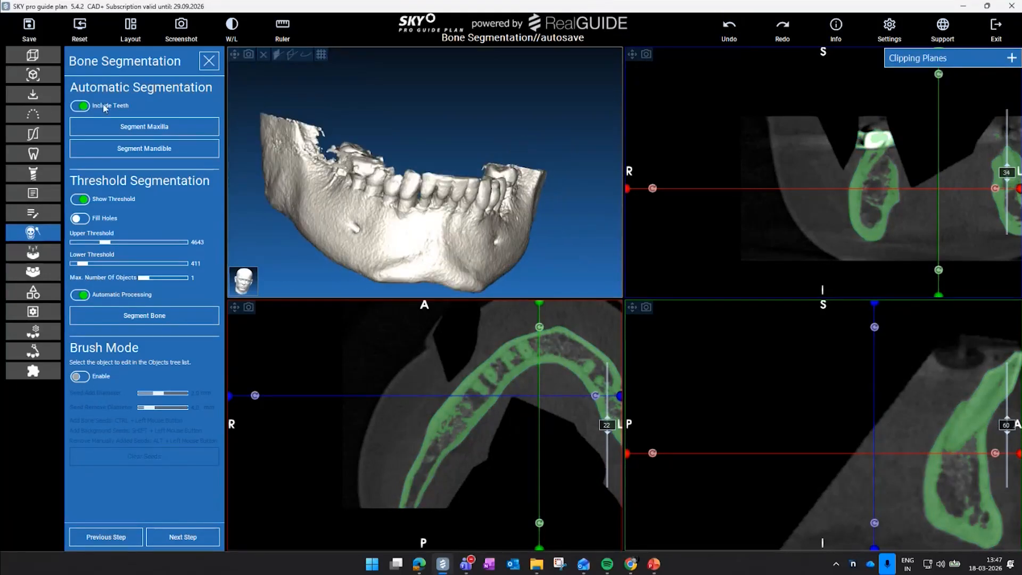
Segment the mandible automatically without teeth and hide the DICOM volume
left_click(80, 106)
left_click(187, 154)
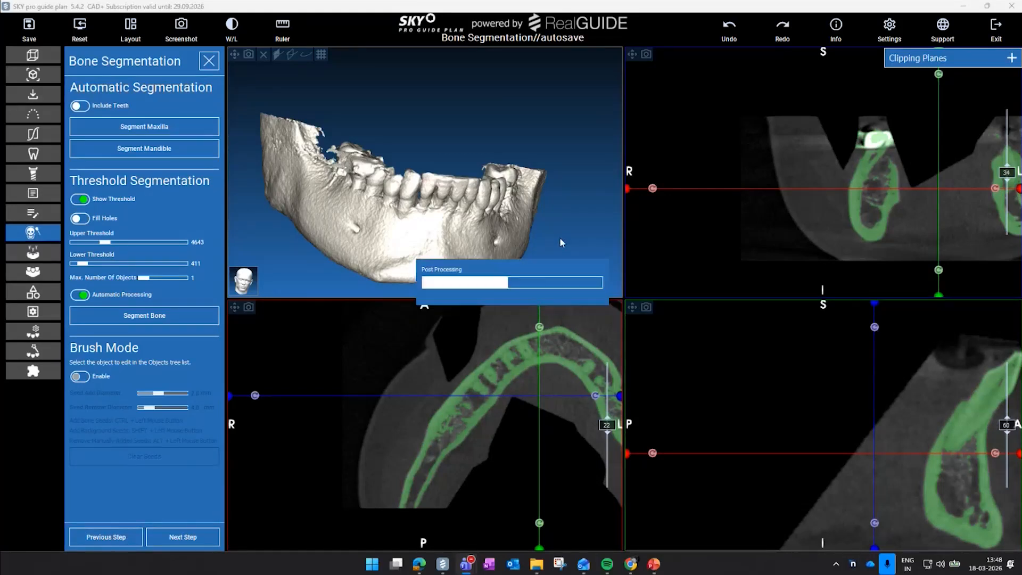
left_click_drag(372, 201, 310, 129)
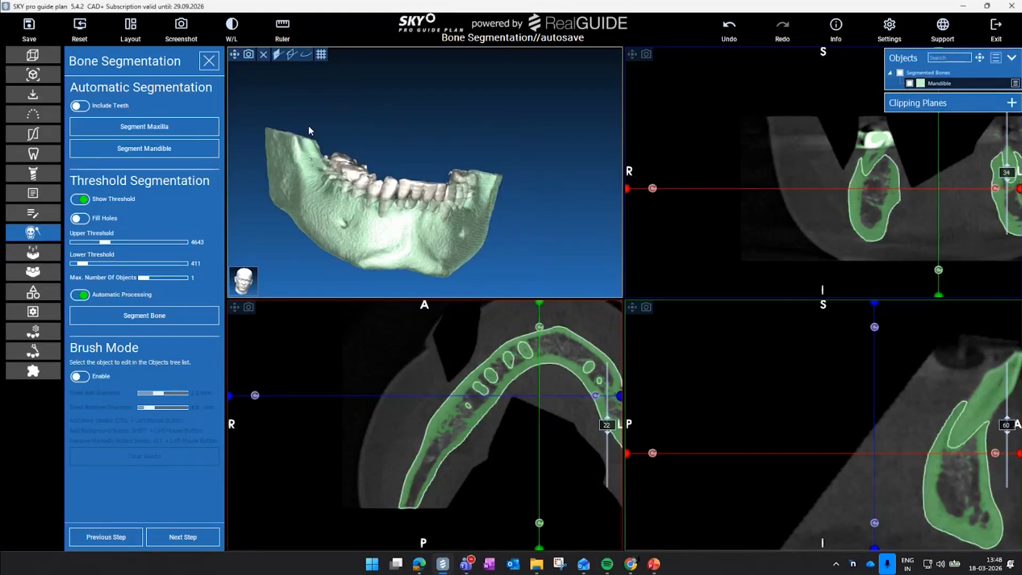
left_click(264, 54)
Check the tooth sockets of the segmented mandible and proceed to its freeform modeling
mouse_move(379, 149)
left_mouse_down()
mouse_move(394, 190)
mouse_move(375, 235)
mouse_move(384, 181)
mouse_move(417, 239)
mouse_move(369, 174)
mouse_move(379, 168)
left_mouse_up()
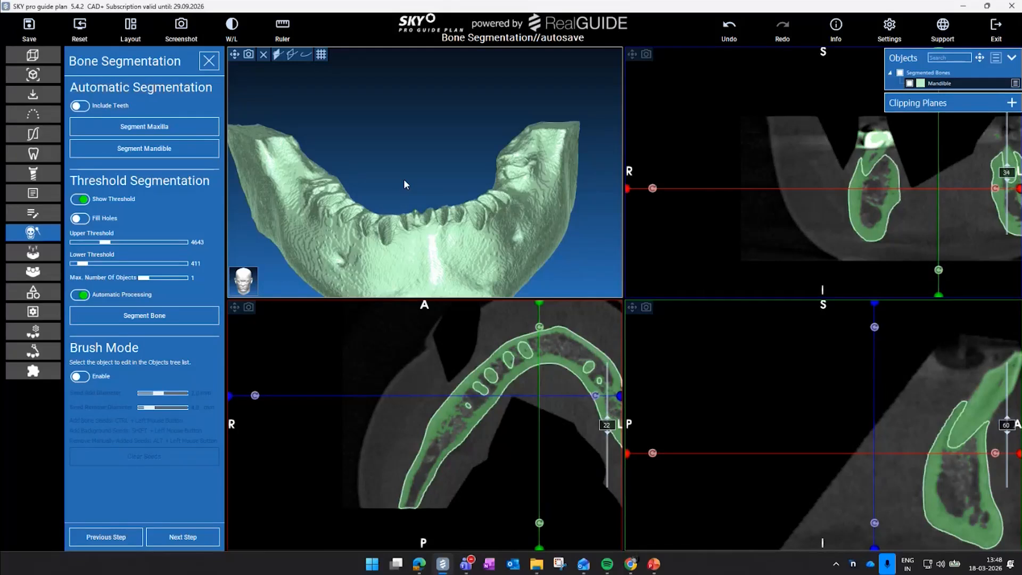
left_click_drag(403, 179, 414, 221)
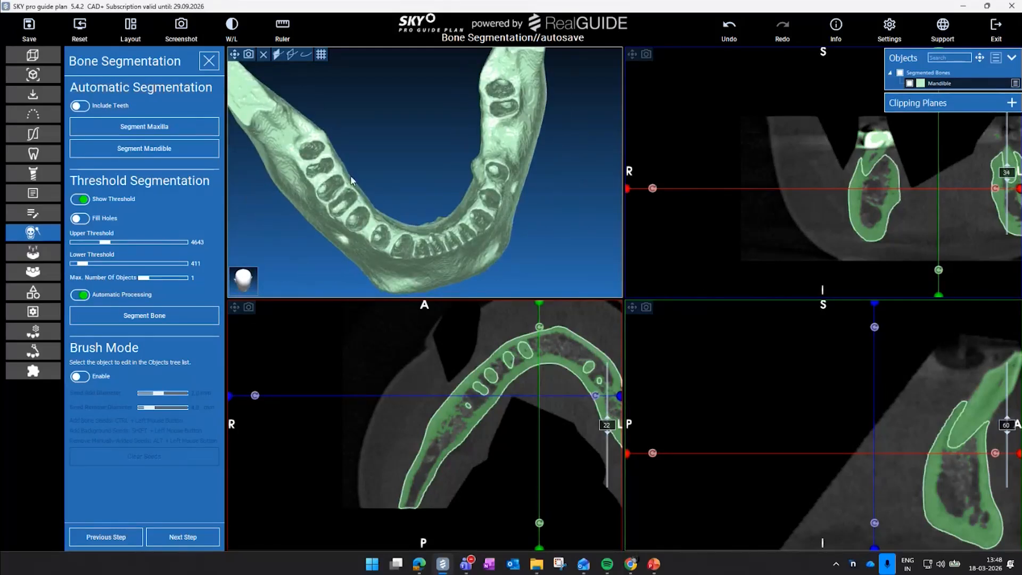
scroll(357, 181, "up", 3)
scroll(357, 181, "down", 2)
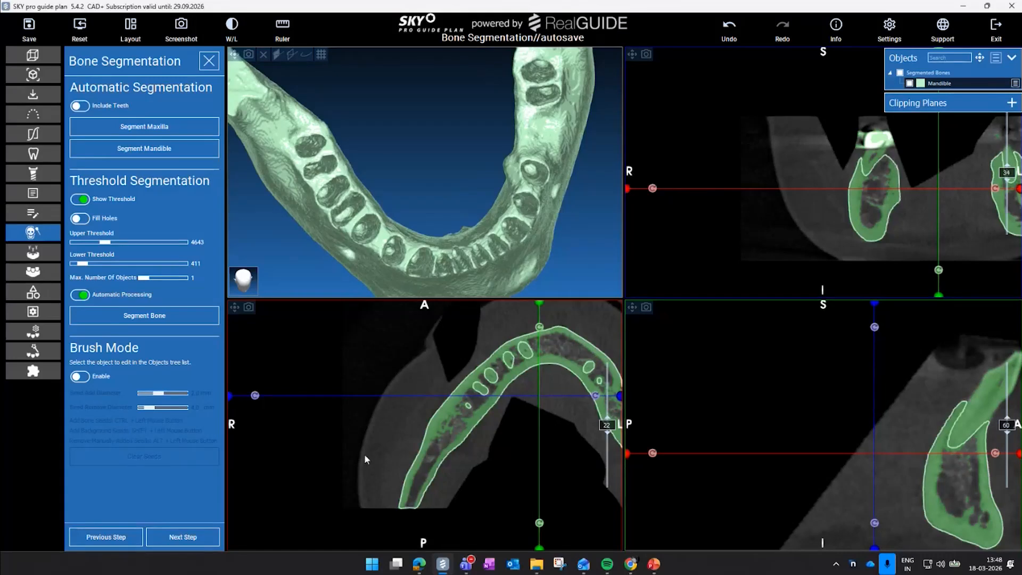
left_click(202, 536)
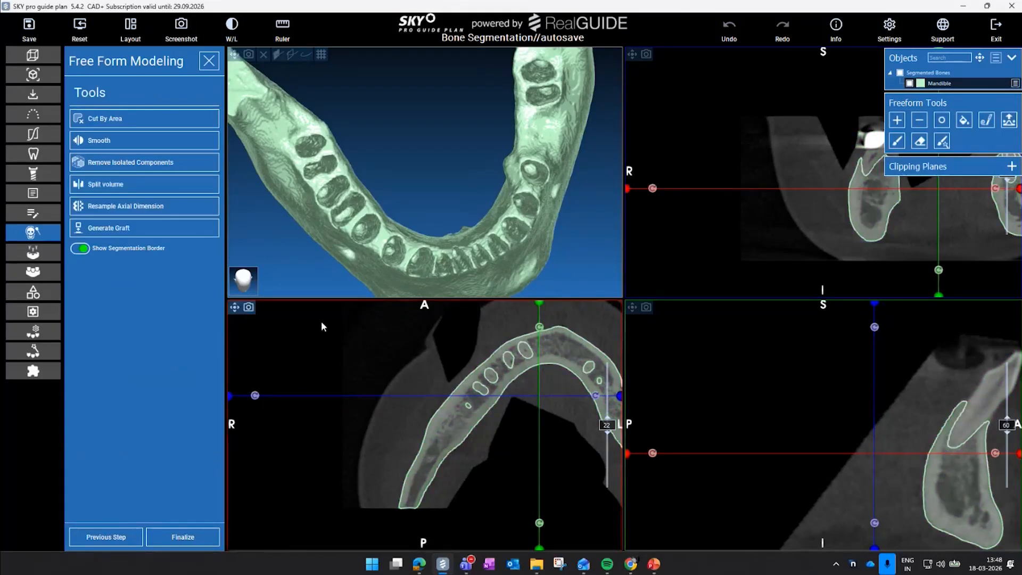
Maximize the 3D view of the mandible and try the freeform Smooth brush on its outer front surface
scroll(295, 233, "up", 2)
scroll(296, 234, "down", 2)
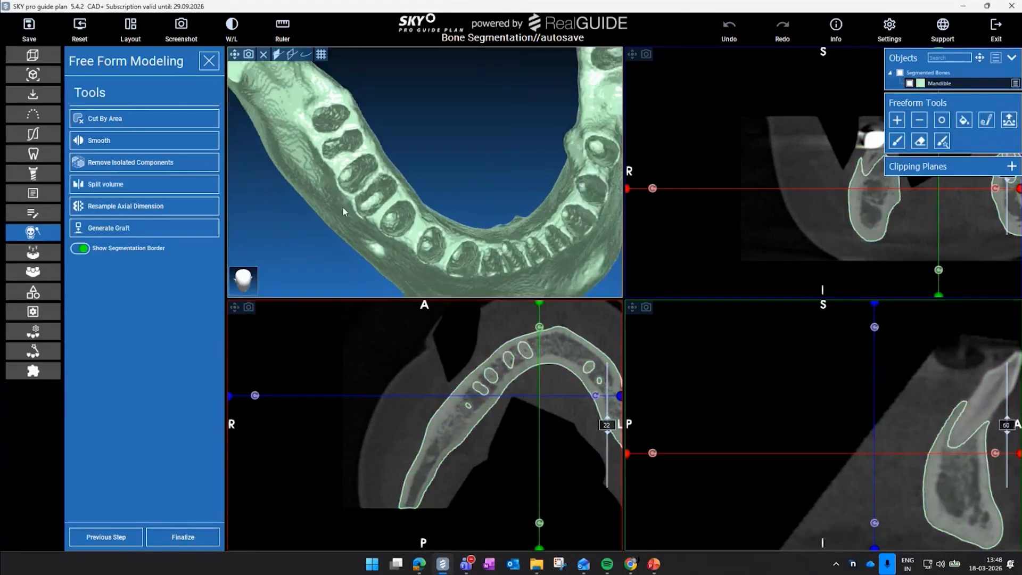
left_click(236, 55)
left_click_drag(542, 246, 637, 362)
left_click(943, 121)
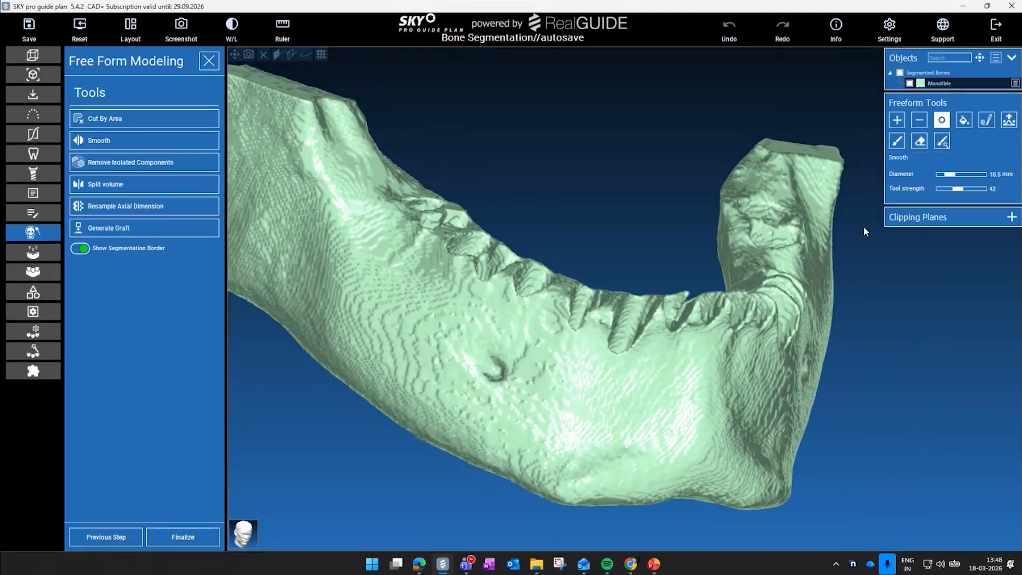
left_click(607, 429)
Cut off the upper tip of the mandible's right ramus with Cut By Area, using a polygon drawn around it
scroll(427, 374, "down", 3)
left_click_drag(520, 217, 260, 186)
left_click(180, 113)
middle_click_drag(303, 158, 308, 309)
left_click(406, 169)
left_click(384, 234)
left_click(332, 240)
left_click(320, 185)
left_click(323, 158)
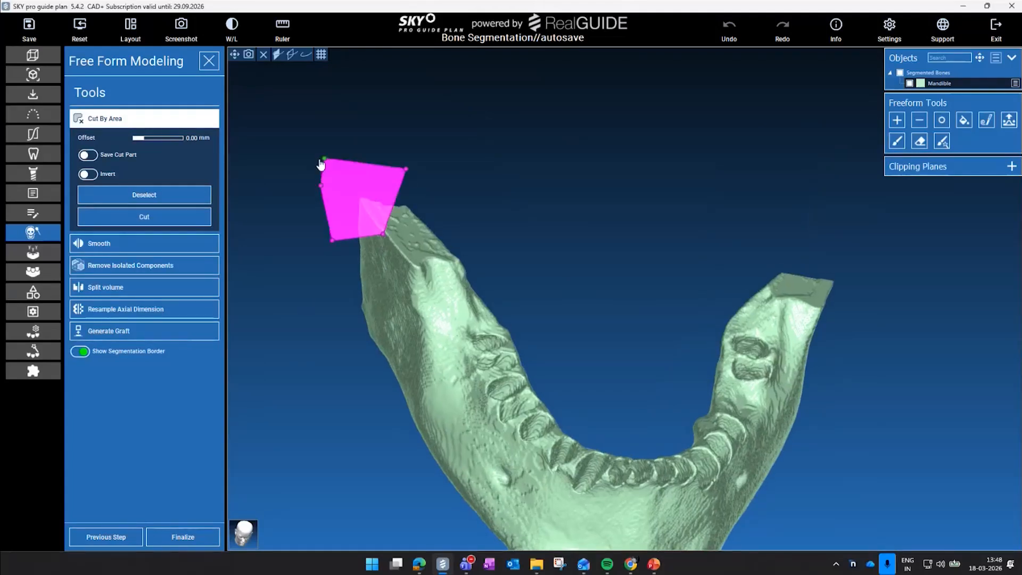
left_click(144, 219)
Check the trimmed mandible, finalize the segmentation and save the project as "Segmentation"
left_click_drag(315, 242, 463, 326)
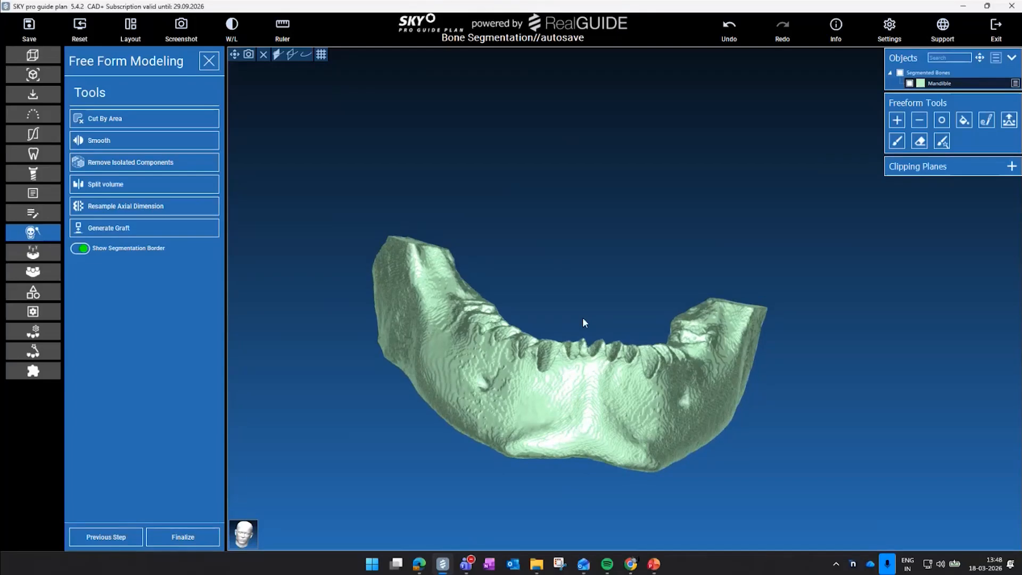
left_click_drag(582, 318, 468, 311)
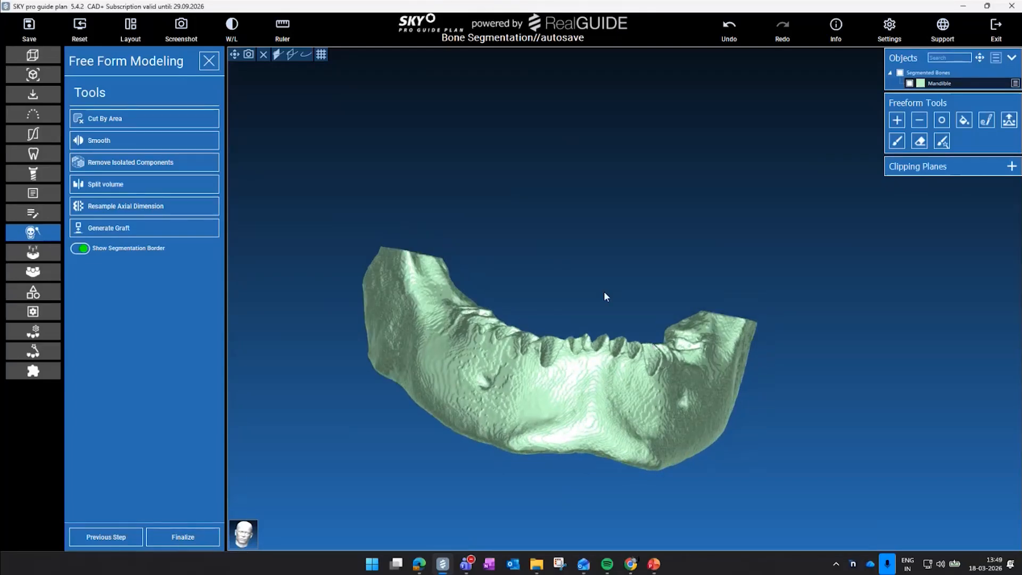
left_click_drag(603, 294, 531, 301)
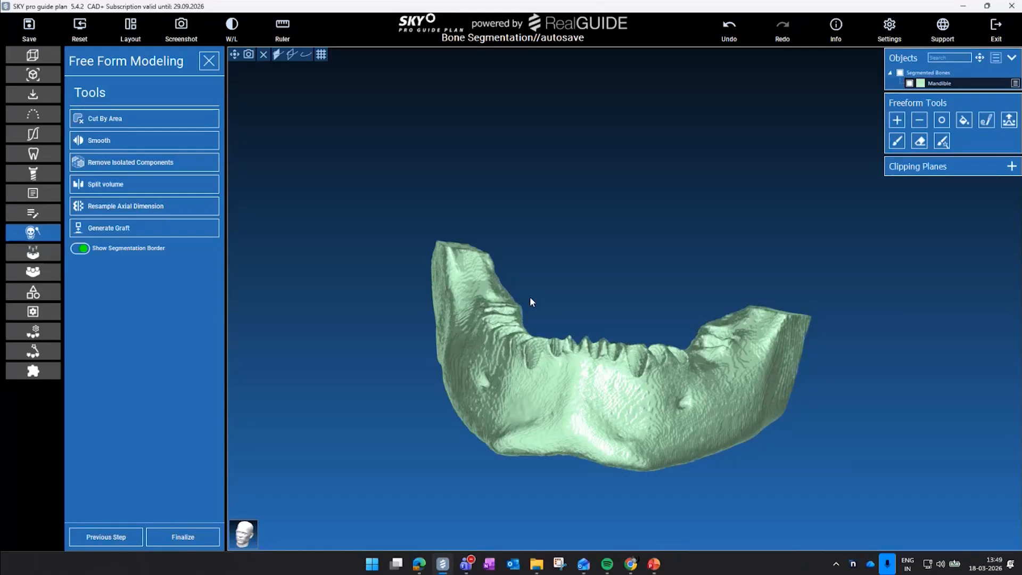
left_click(200, 543)
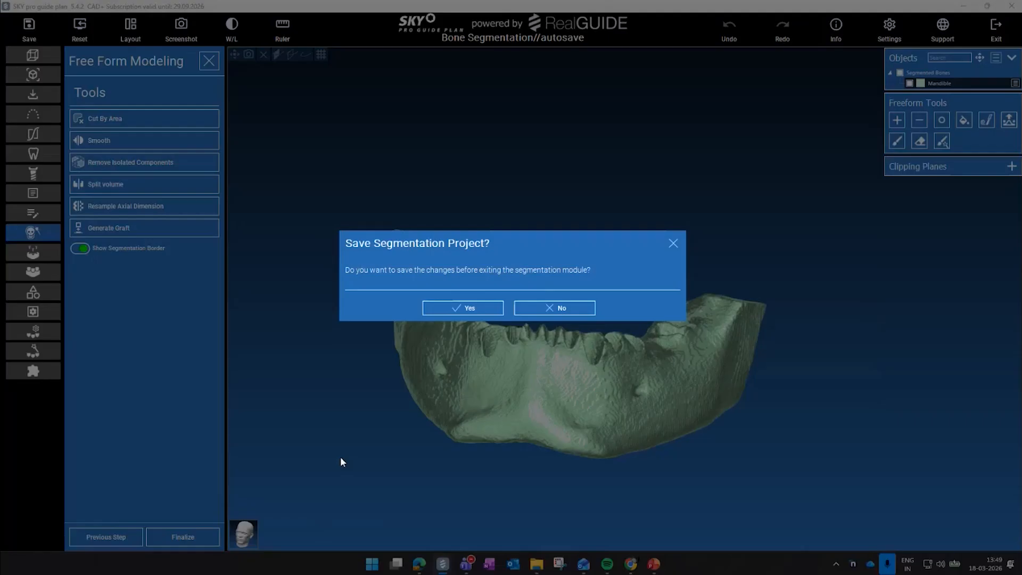
left_click(479, 308)
left_click(465, 273)
key("ctrl+a")
key("BackSpace")
type("Segmen")
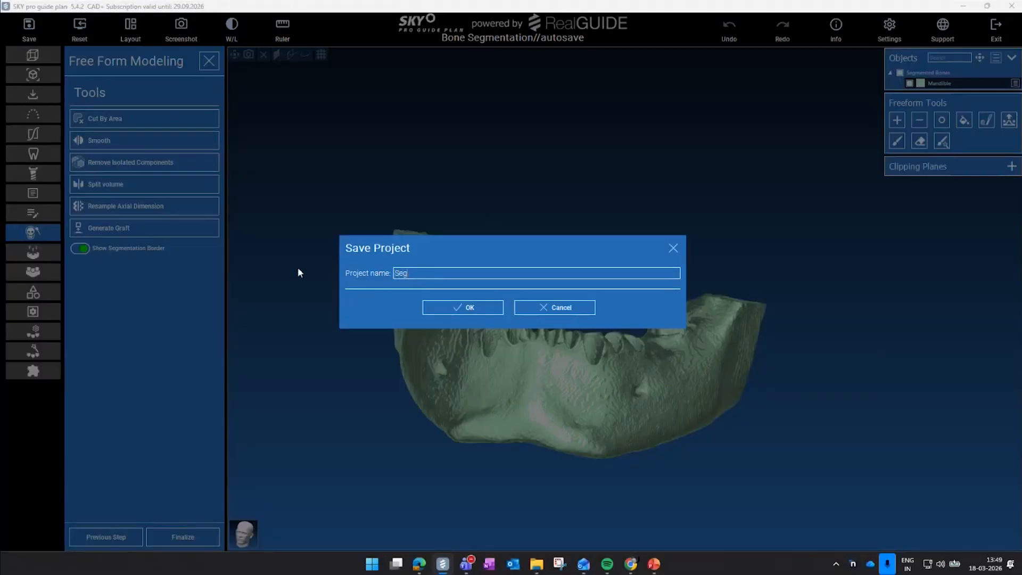
type("tation")
left_click(448, 307)
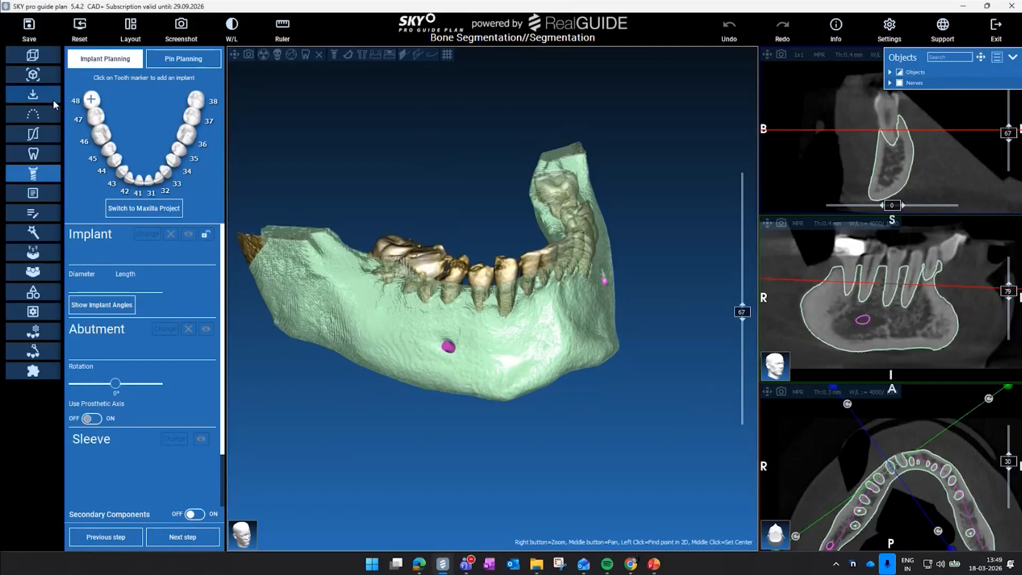
Select the Mandible among the imported 3D objects and hide the DICOM volume
left_click(36, 99)
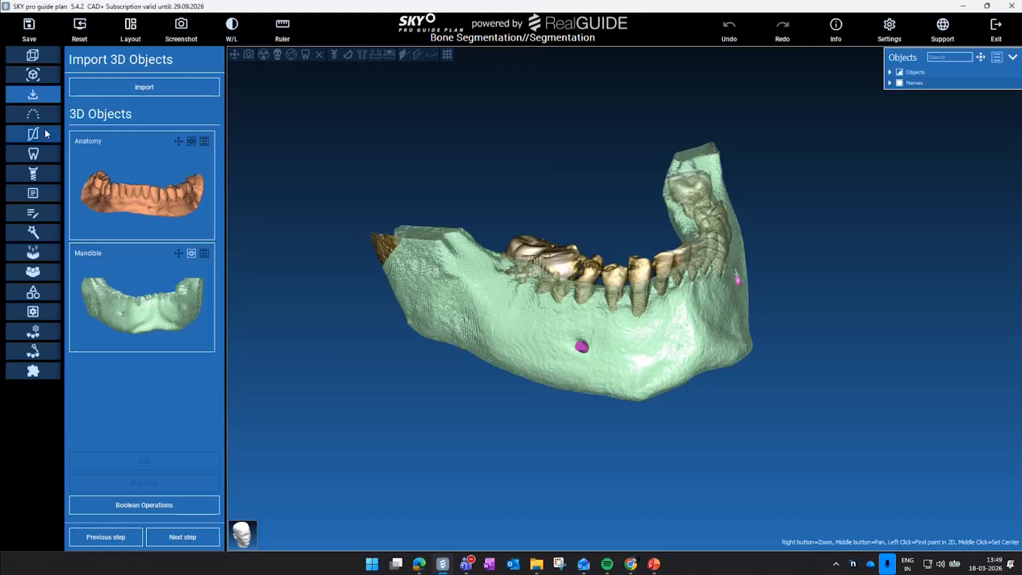
left_click(137, 318)
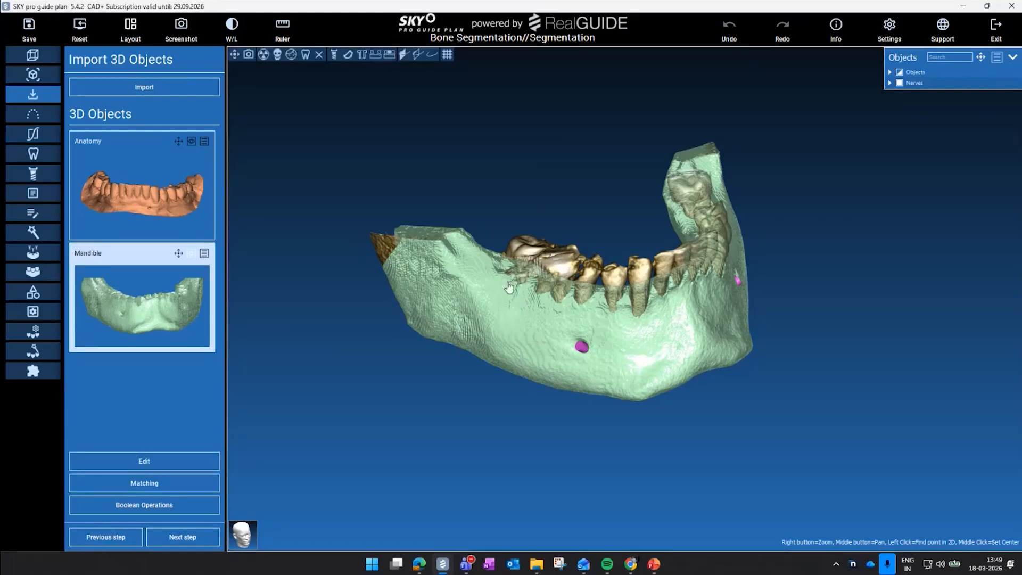
left_click(318, 55)
left_click_drag(492, 357, 511, 342)
Try to cut the end of the mandible's right ramus by area in STL Edit
left_click(212, 468)
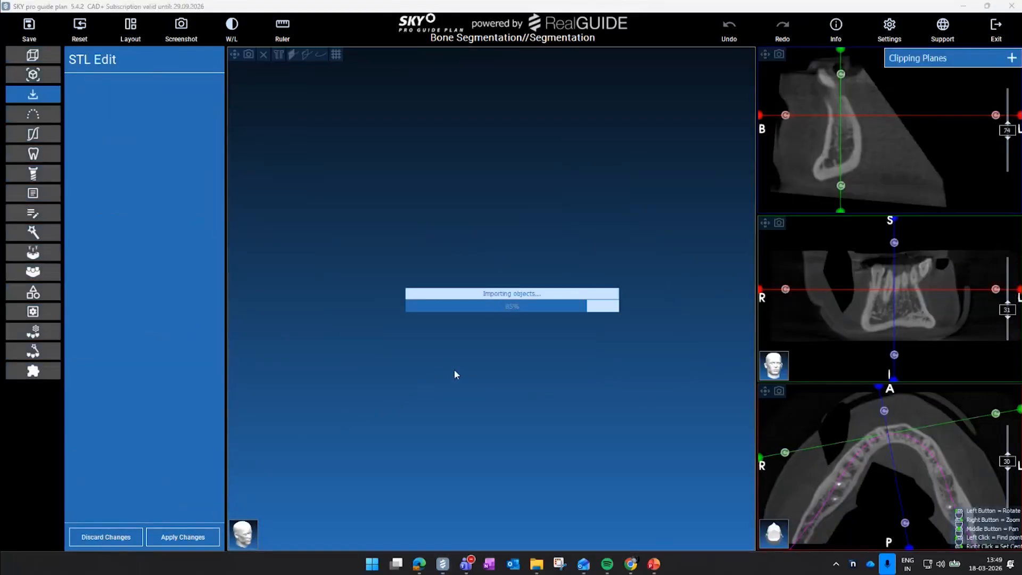
left_click_drag(460, 353, 449, 399)
scroll(430, 257, "up", 5)
left_click_drag(430, 256, 384, 332)
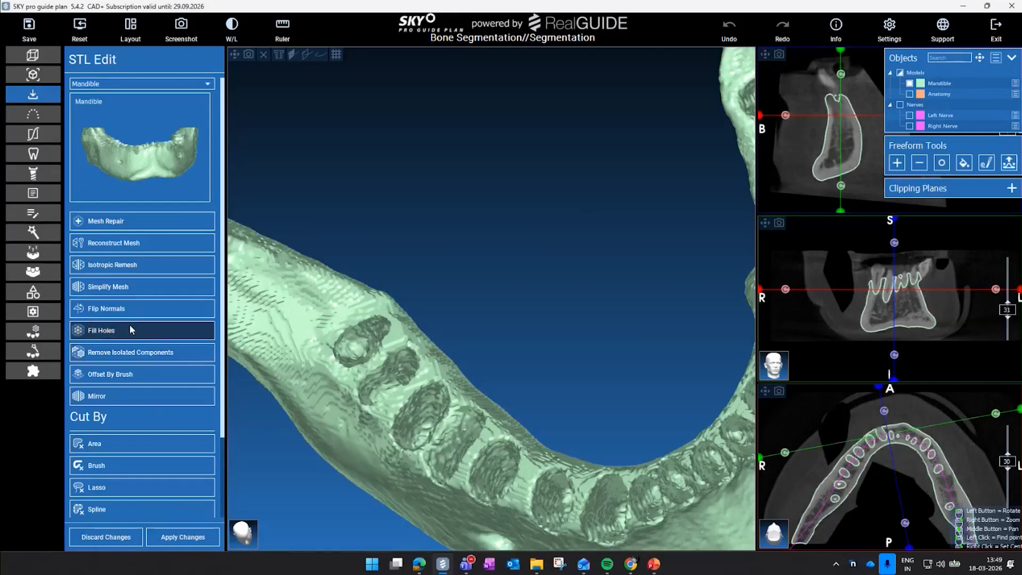
scroll(373, 405, "down", 2)
left_click_drag(373, 403, 369, 368)
scroll(159, 439, "down", 1)
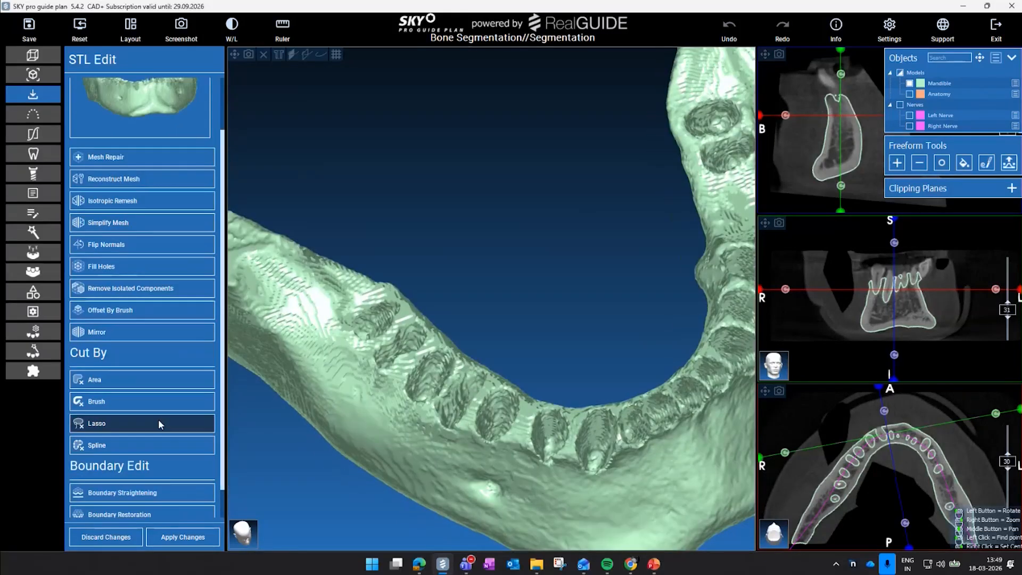
left_click(158, 379)
scroll(459, 250, "down", 2)
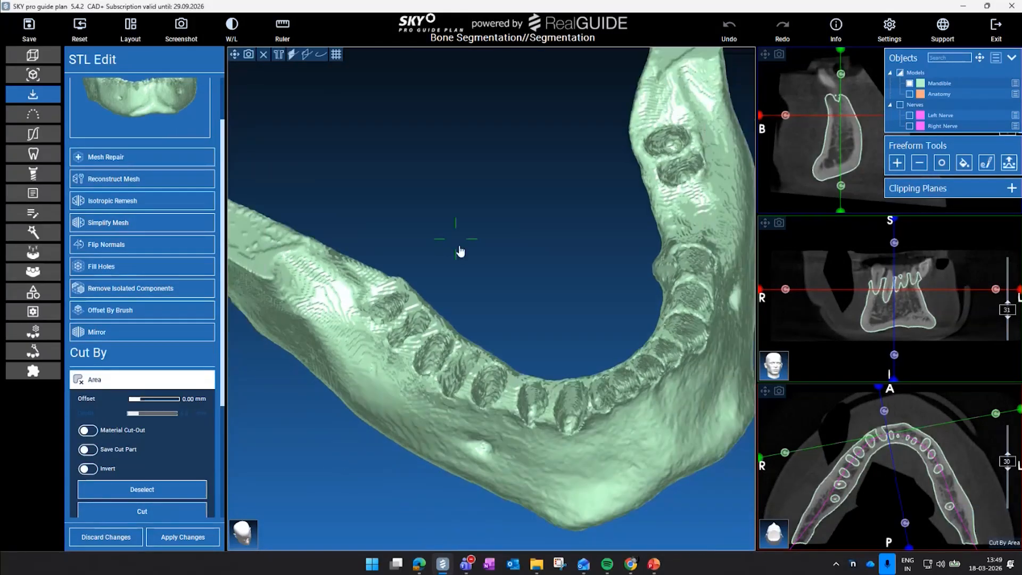
middle_click_drag(459, 251, 528, 342)
left_click(318, 298)
left_click(266, 319)
left_click(309, 285)
left_click(340, 267)
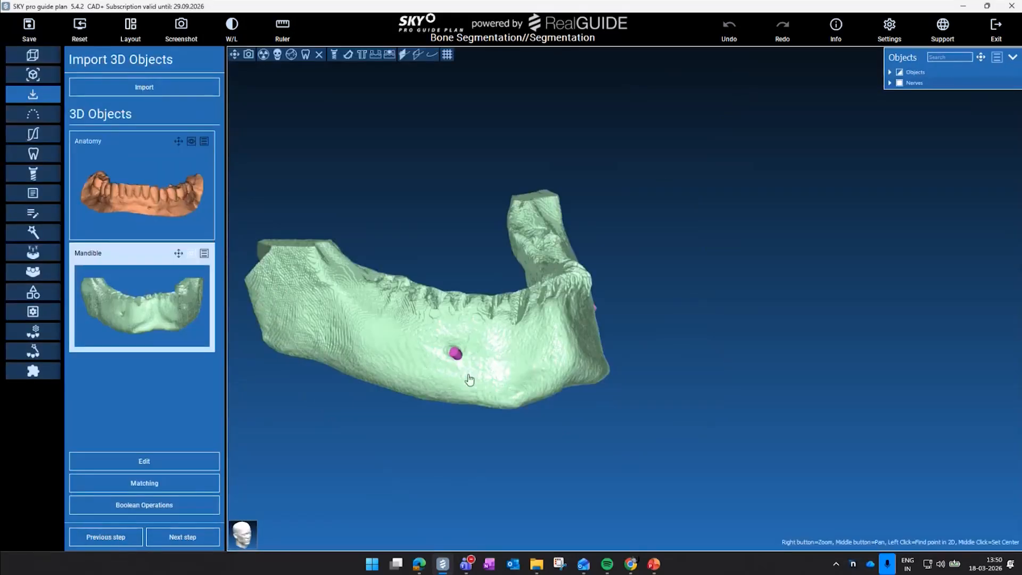
Start a Boolean operation with the Left Nerve as object A and the Mandible as object B
left_click_drag(469, 379, 408, 382)
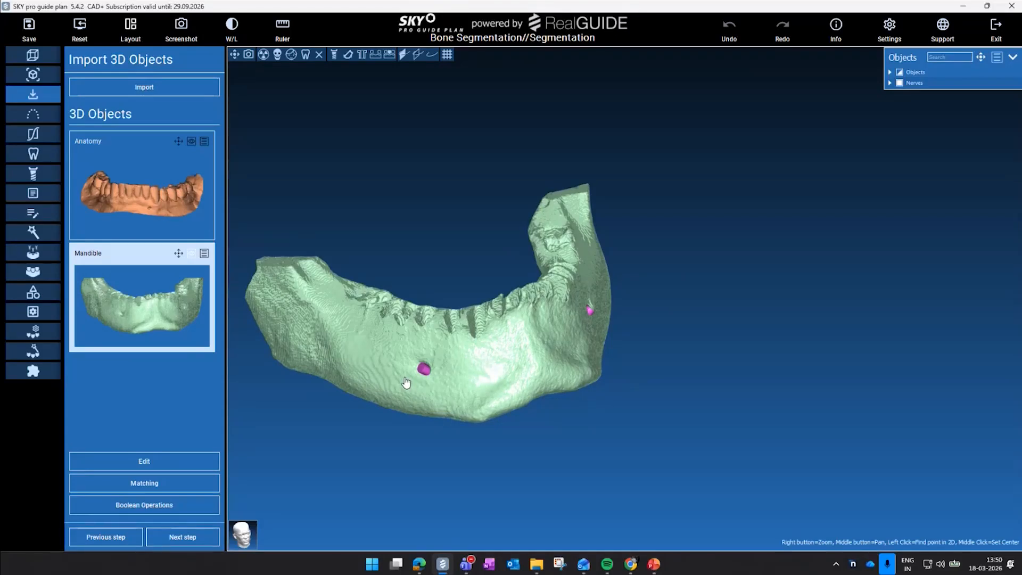
scroll(474, 349, "up", 4)
middle_click_drag(348, 368, 590, 344)
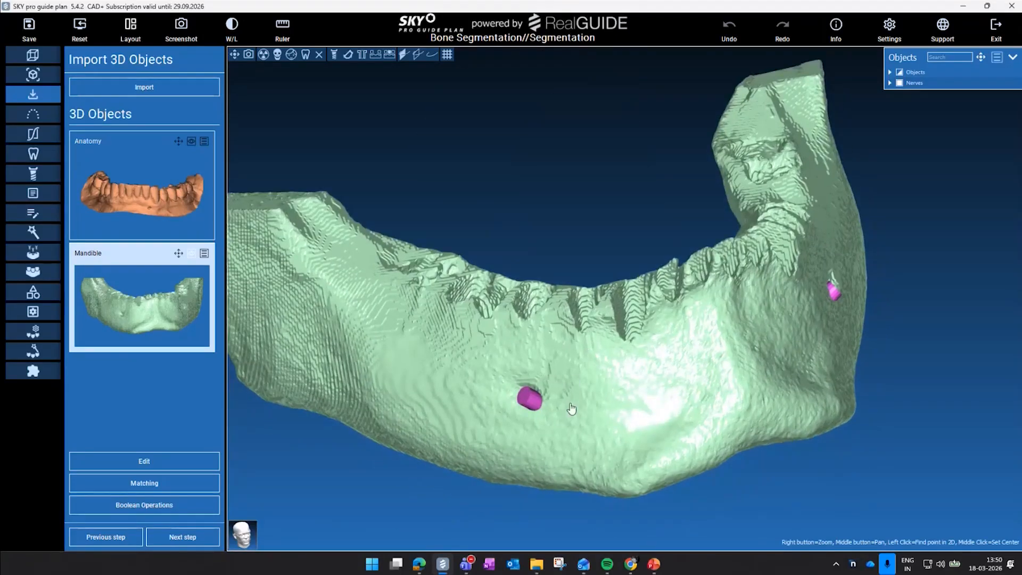
left_click_drag(571, 408, 607, 387)
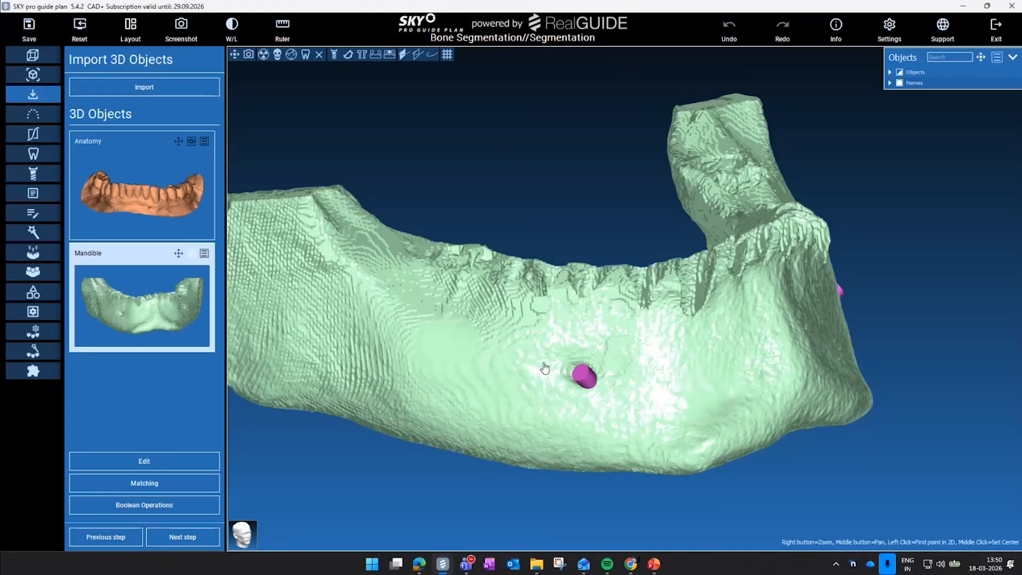
scroll(522, 410, "up", 1)
middle_click_drag(523, 410, 495, 367)
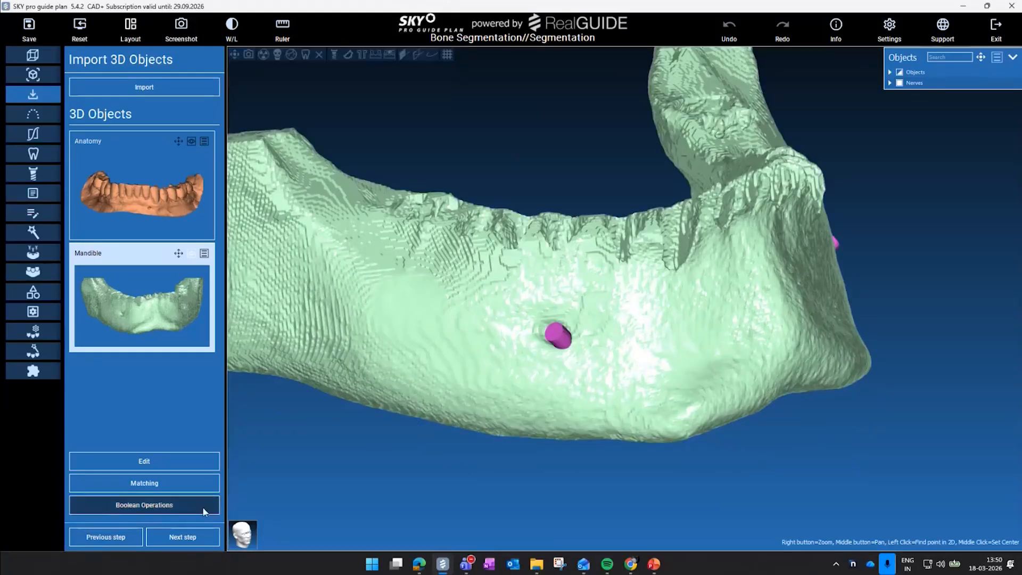
left_click(130, 509)
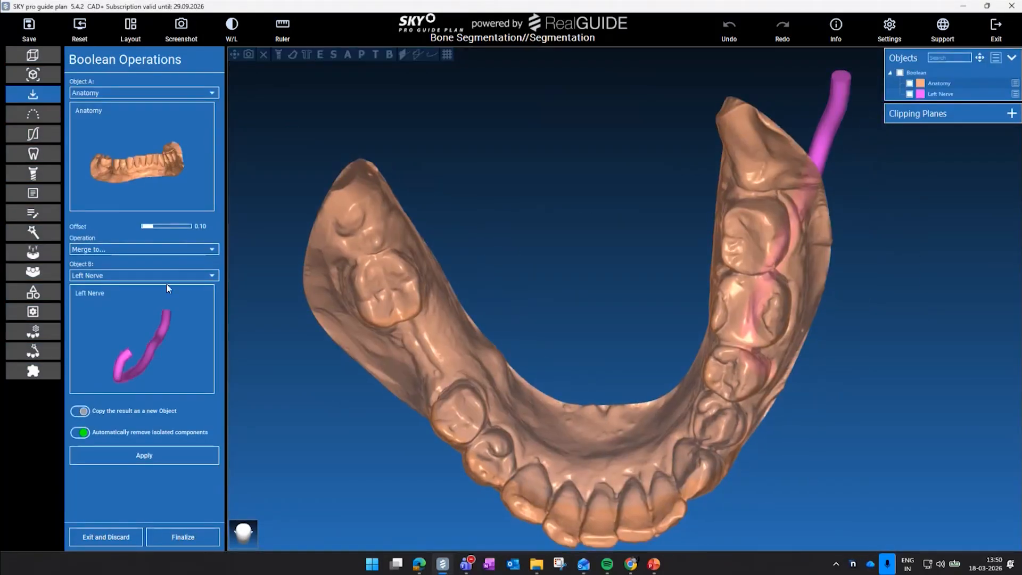
left_click(147, 277)
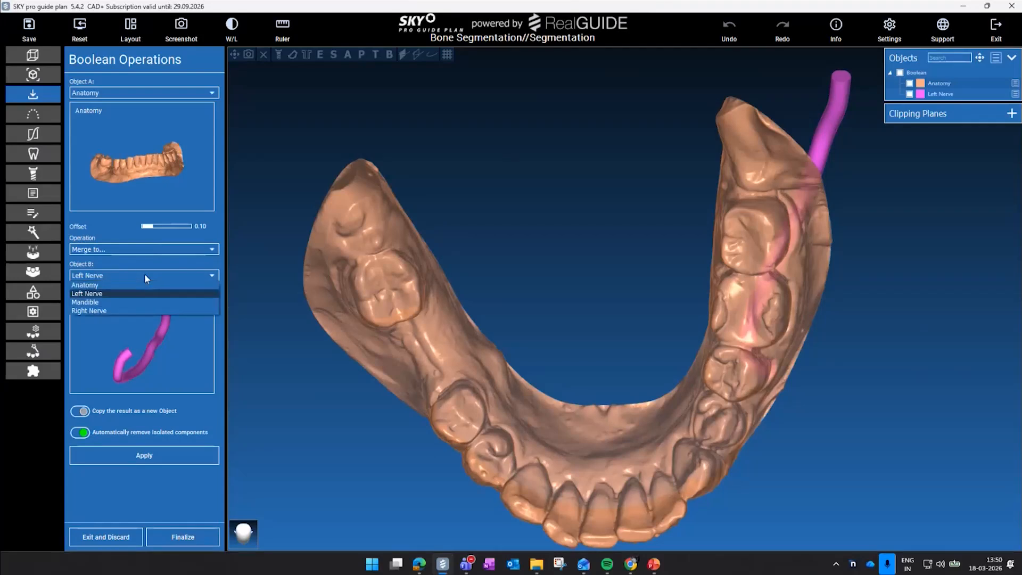
left_click(146, 302)
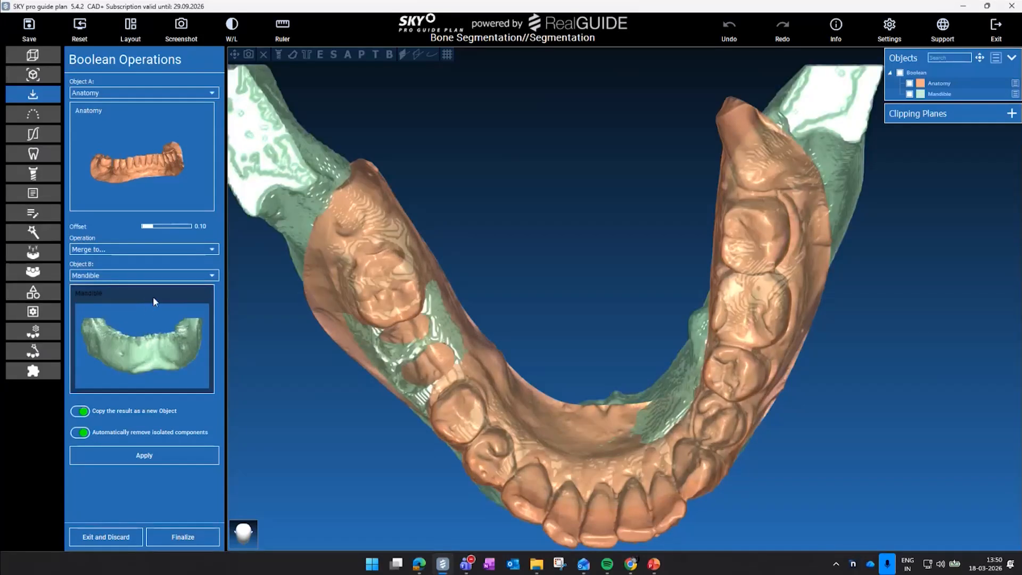
left_click(141, 93)
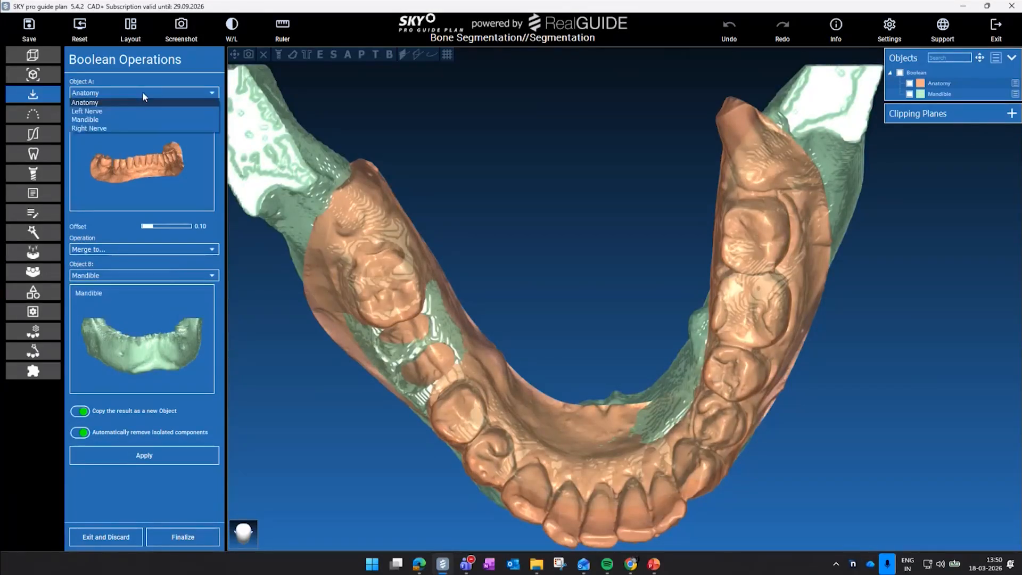
left_click(142, 113)
left_click_drag(567, 289, 650, 321)
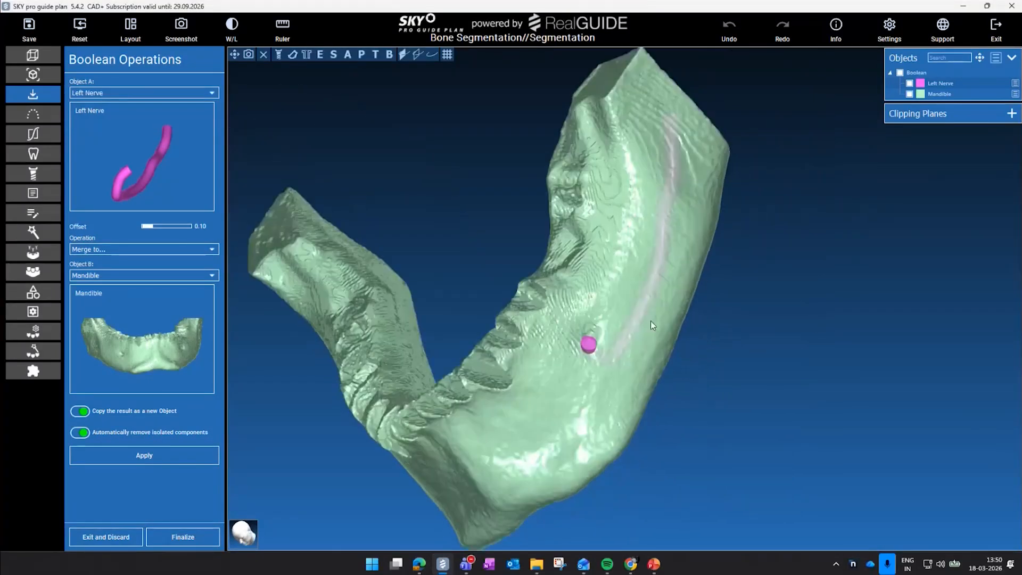
Subtract the left nerve from the mandible without copying the result as a new object
left_click(150, 250)
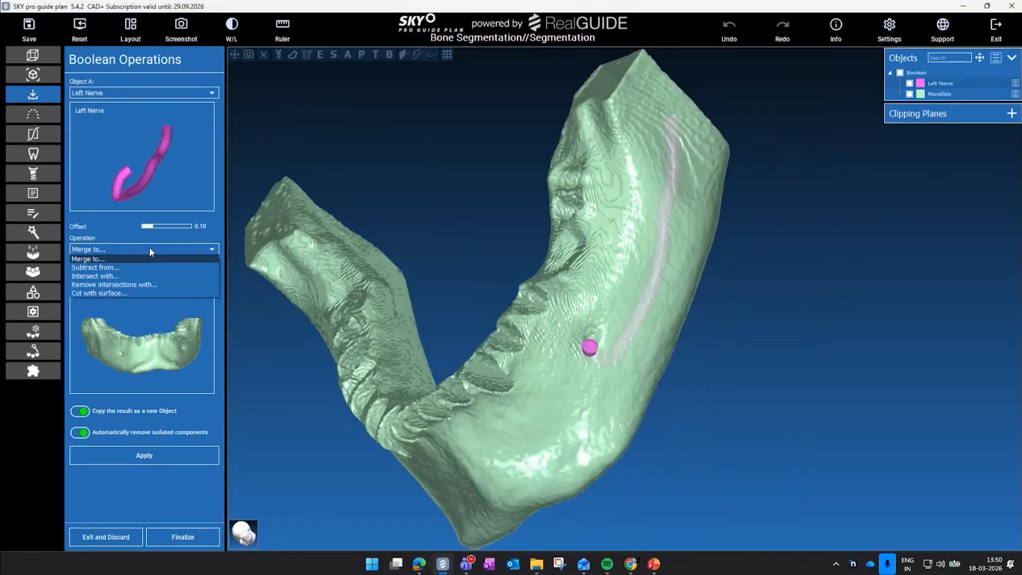
left_click(149, 266)
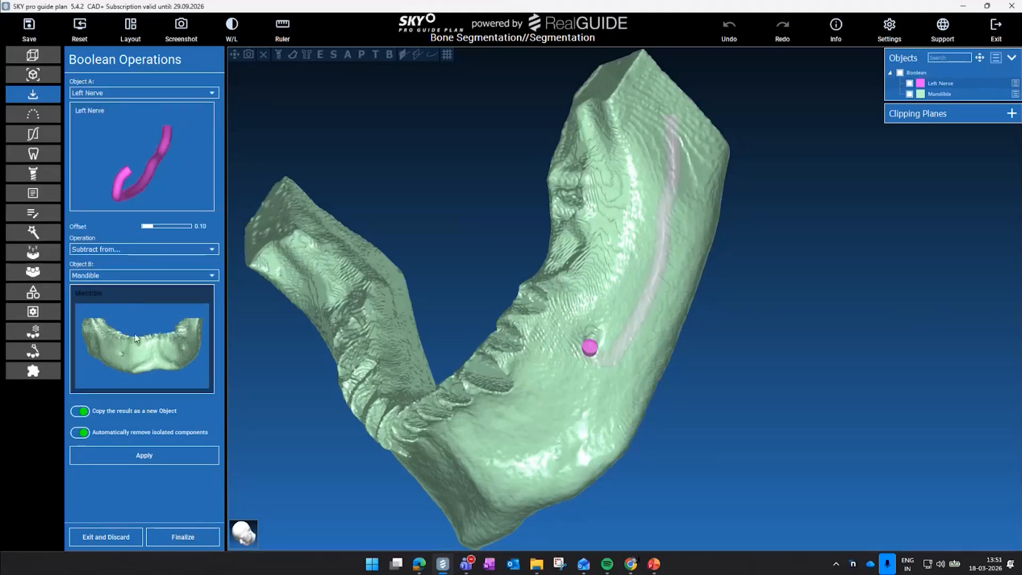
middle_click_drag(508, 349, 455, 348)
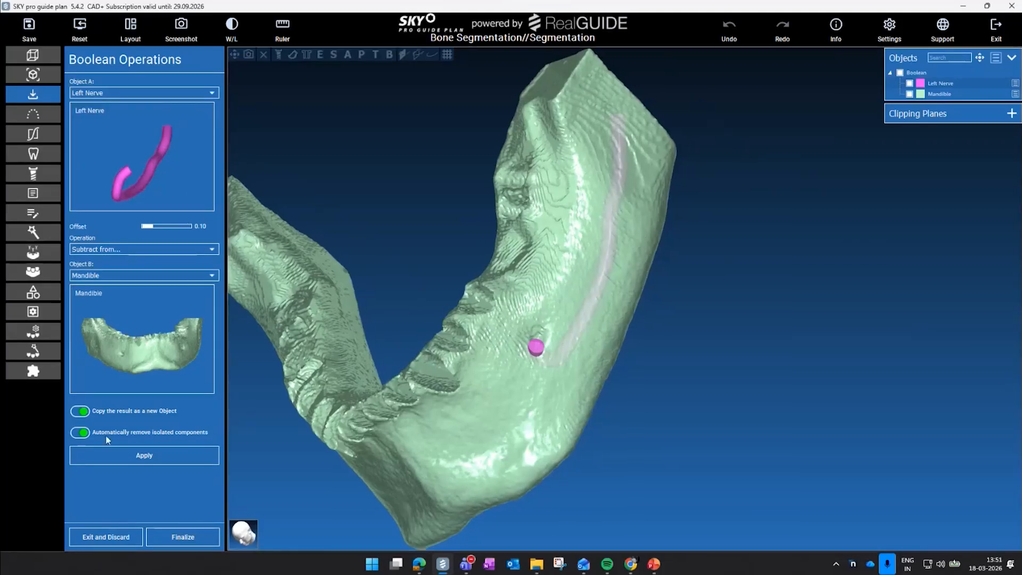
left_click(80, 411)
left_click_drag(243, 433, 288, 426)
left_click(170, 457)
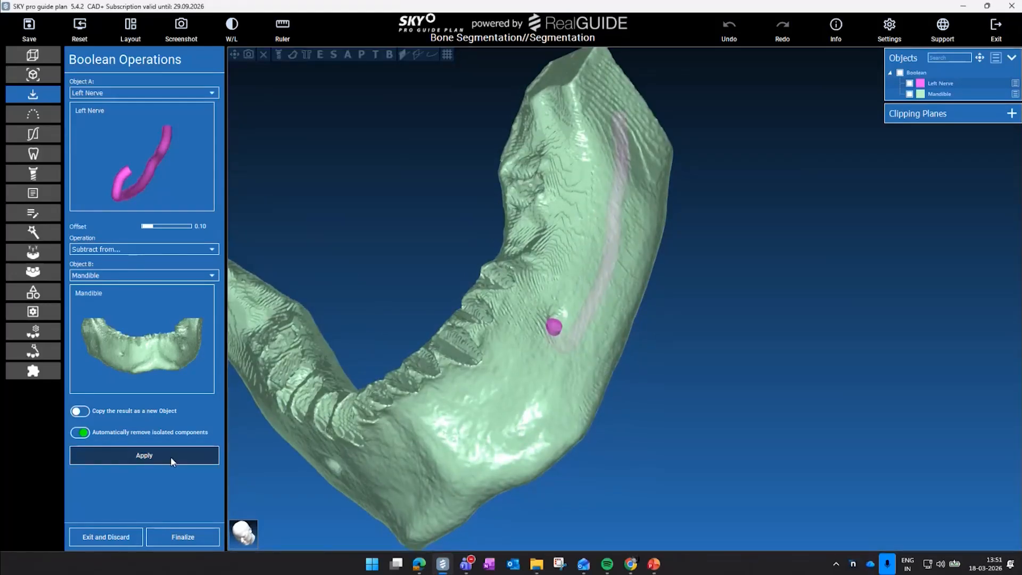
Examine the nerve canal opening and the inside of the mandible using a clipping plane positioned at 0.472
scroll(676, 335, "up", 3)
left_click_drag(675, 334, 663, 350)
scroll(600, 383, "down", 5)
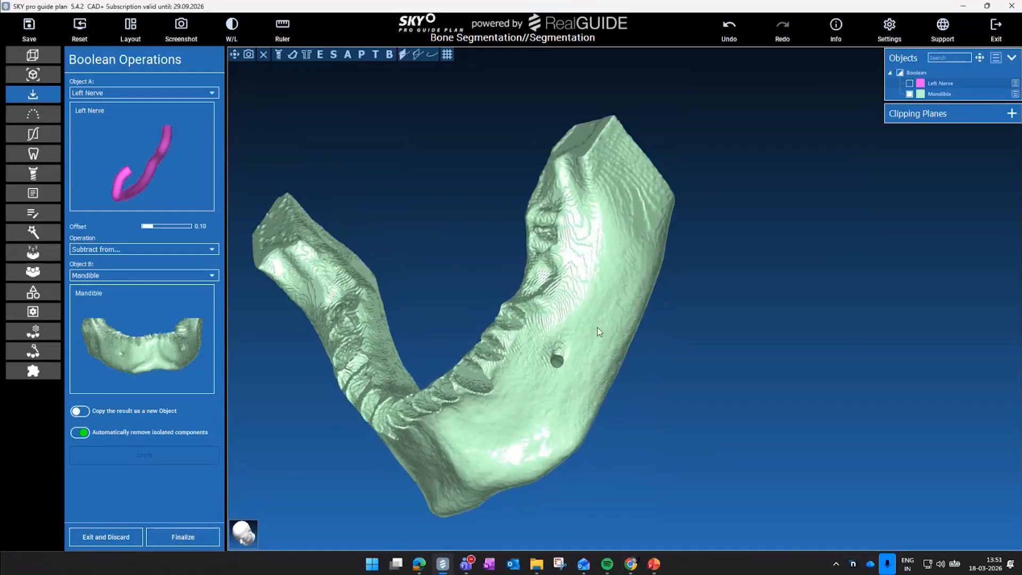
left_click_drag(598, 328, 635, 317)
left_click_drag(578, 351, 630, 250)
left_click_drag(642, 215, 765, 203)
left_click(1012, 113)
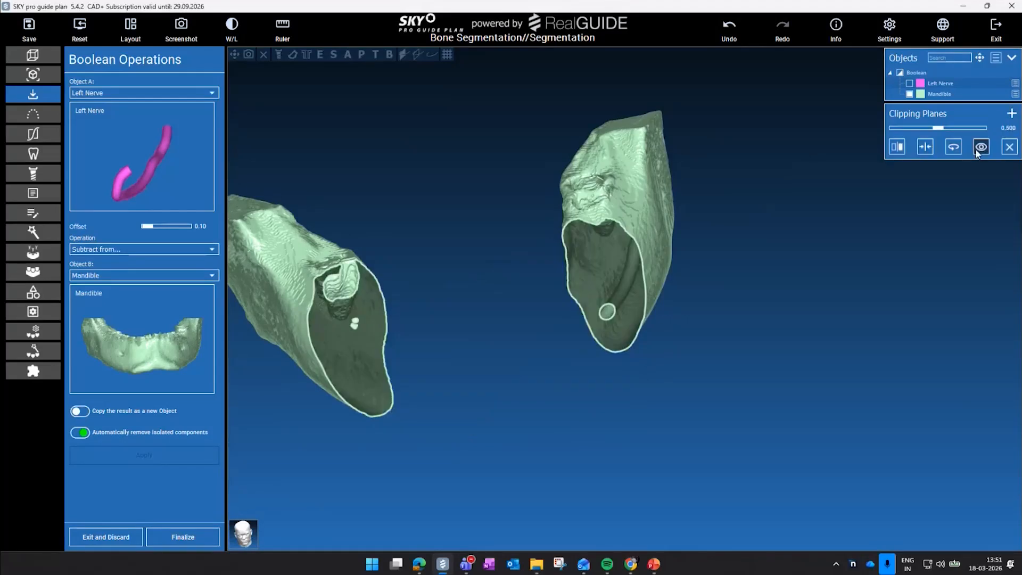
left_click_drag(589, 388, 644, 335)
left_click_drag(806, 294, 813, 332)
left_click_drag(939, 128, 936, 128)
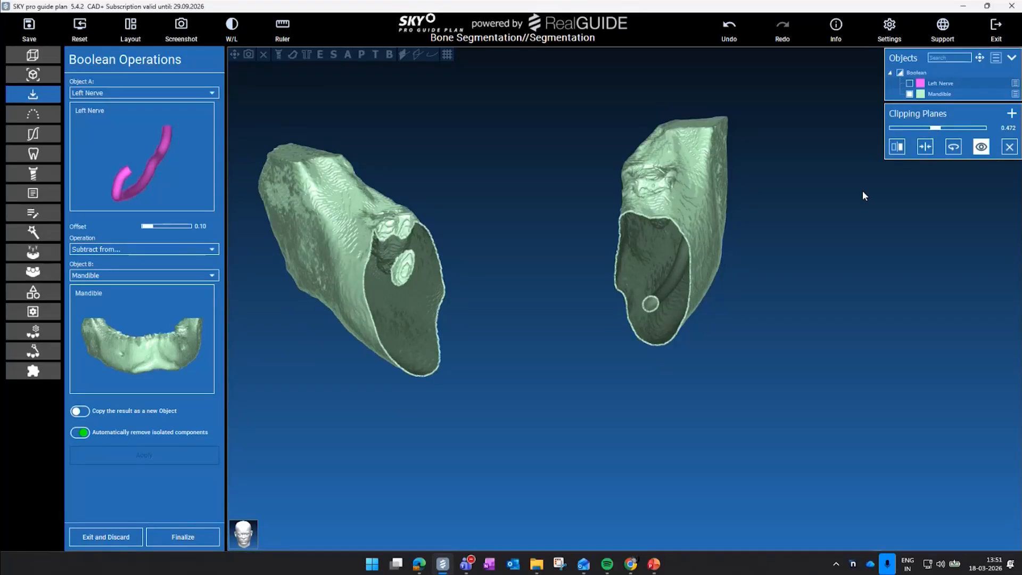
left_click_drag(863, 195, 384, 360)
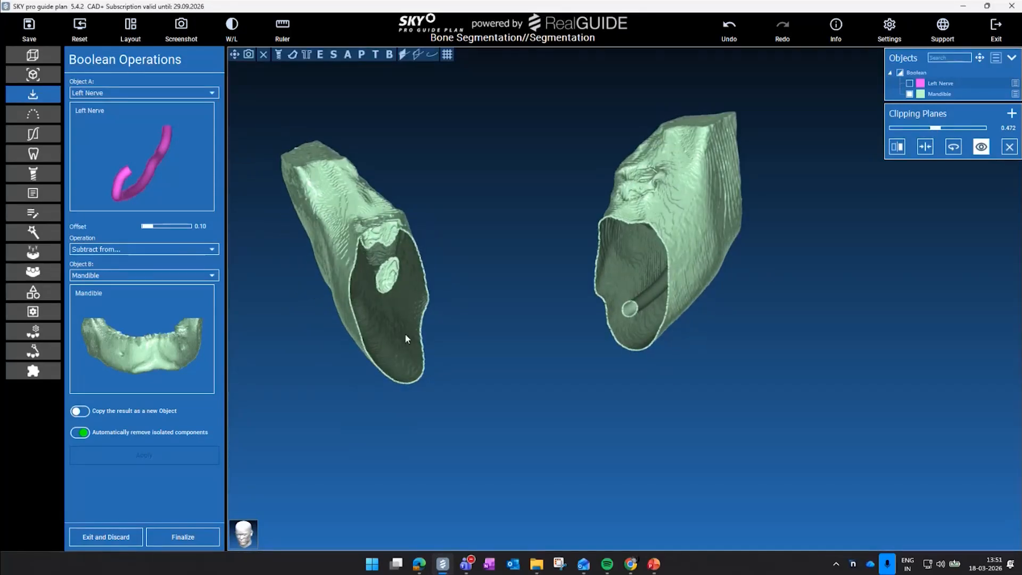
left_click_drag(676, 322, 697, 234)
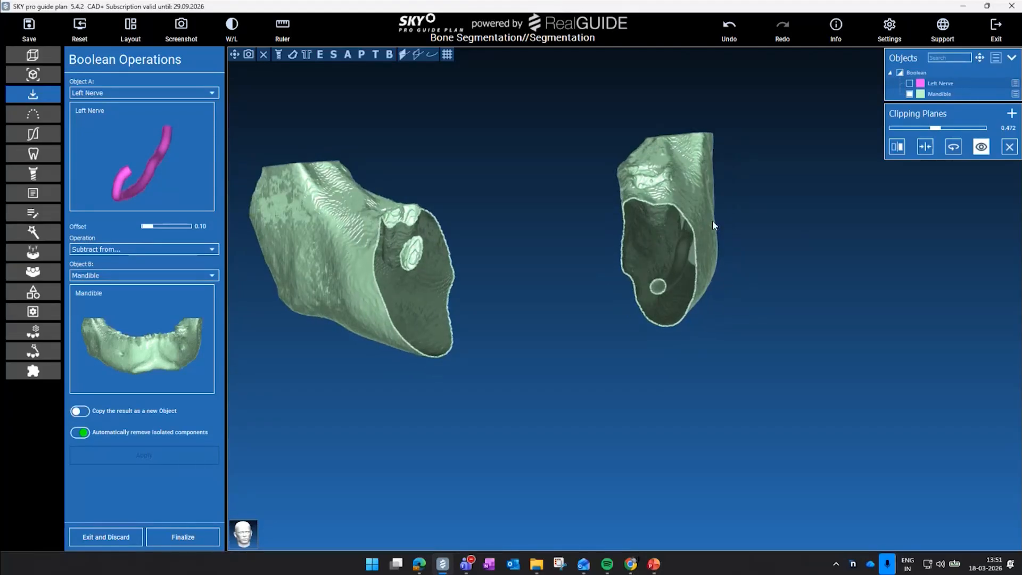
left_click_drag(797, 277, 764, 250)
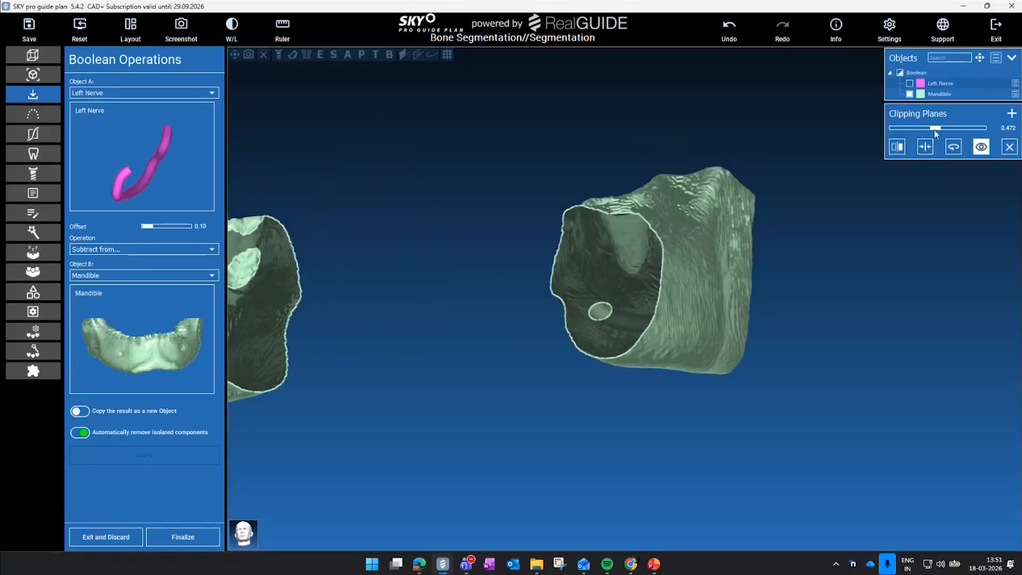
Move the clipping plane to 0.319 to inspect the mandible's interior and finalize the Boolean subtraction
left_click_drag(934, 129, 921, 130)
left_click_drag(735, 187, 673, 235)
scroll(673, 235, "down", 3)
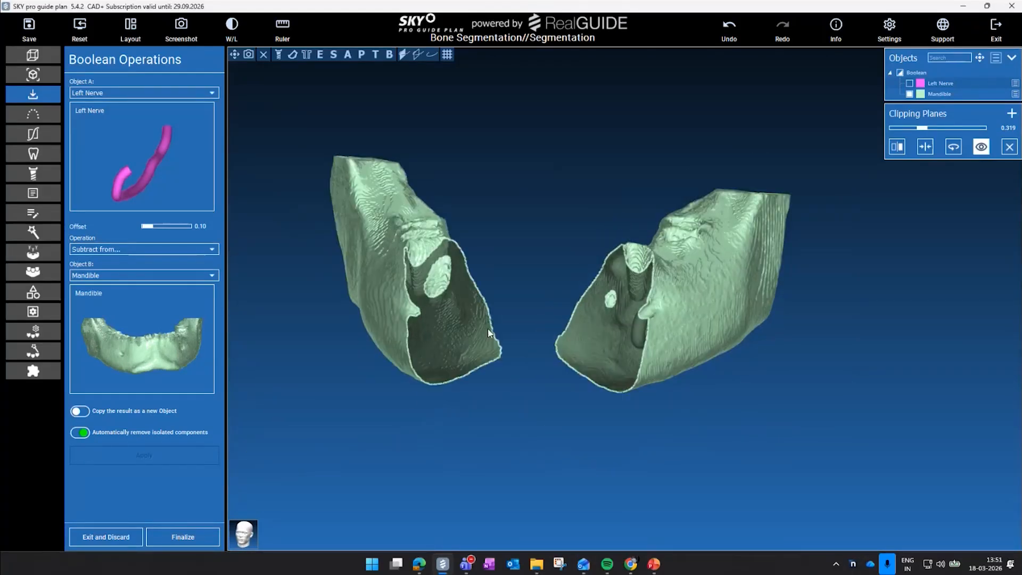
left_click(196, 535)
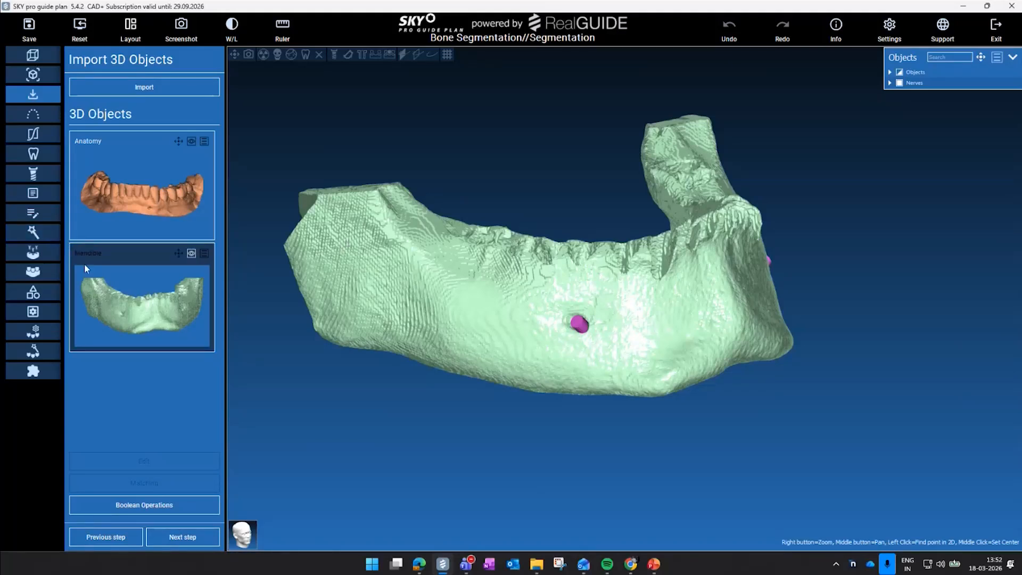
scroll(609, 265, "down", 2)
left_click_drag(609, 264, 611, 376)
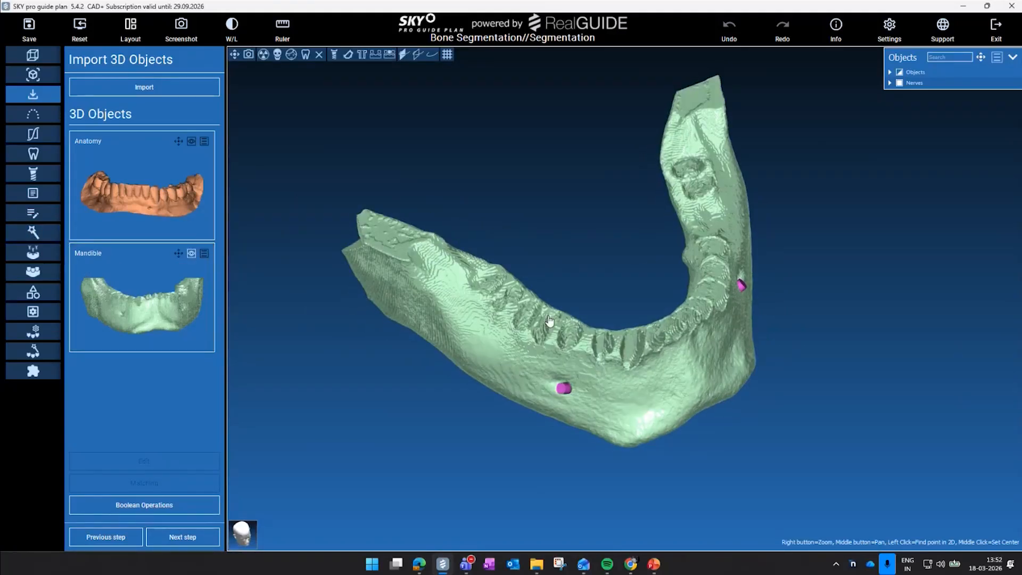
Start a Tooth Segmentation of the mandible and detect its teeth with Automatic Segmentation
left_click(40, 235)
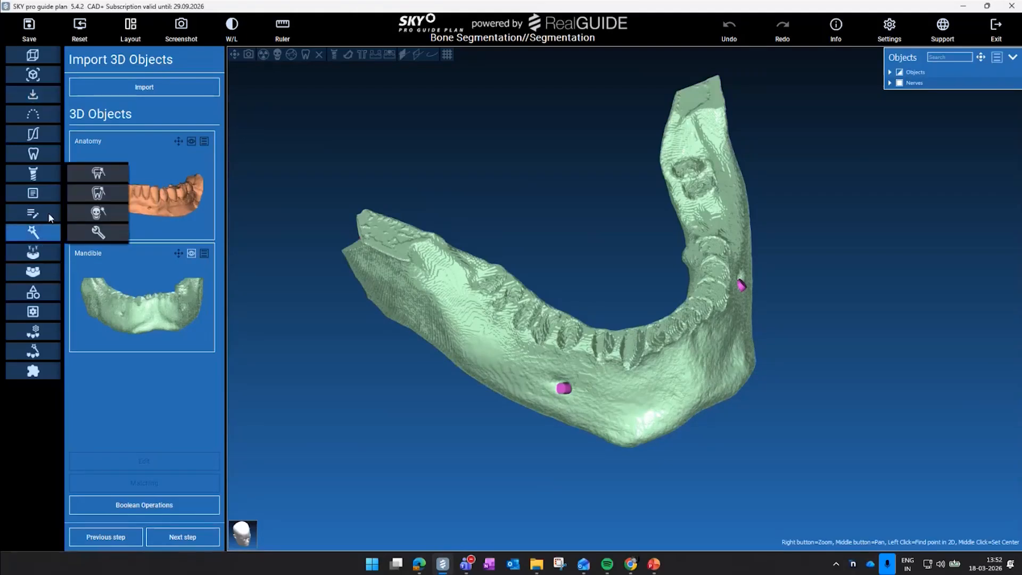
left_click(103, 196)
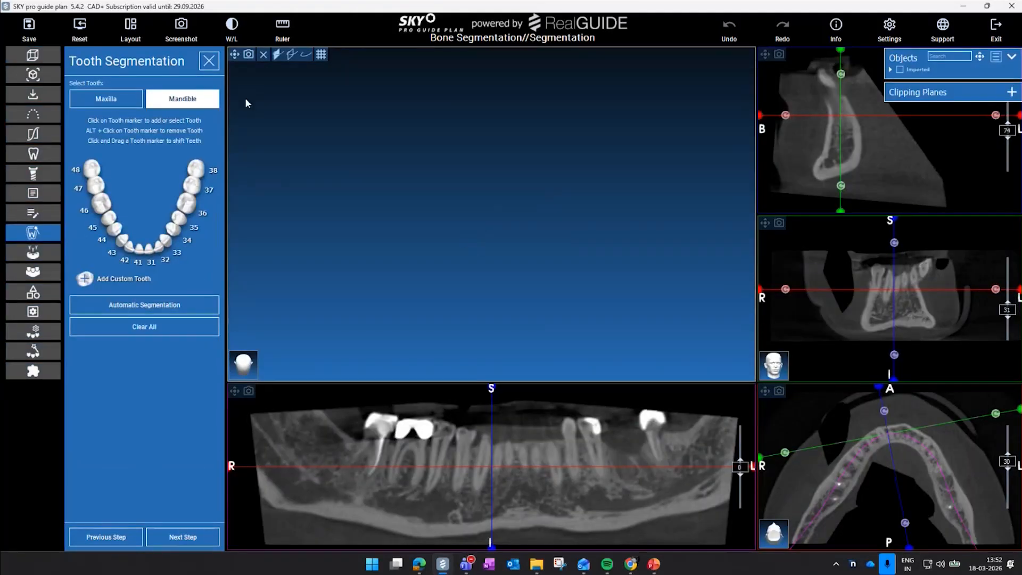
left_click_drag(281, 100, 559, 159)
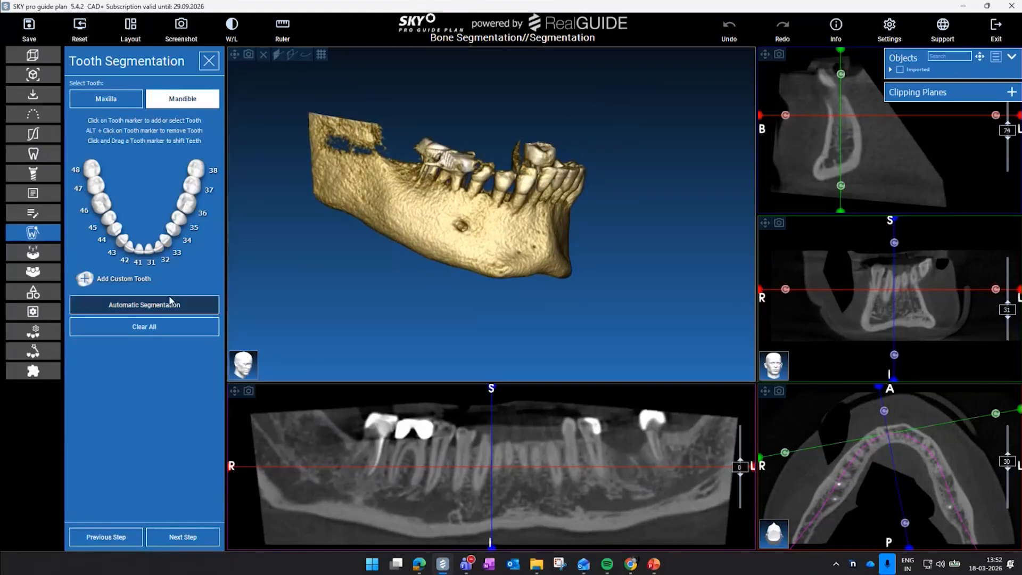
left_click(158, 307)
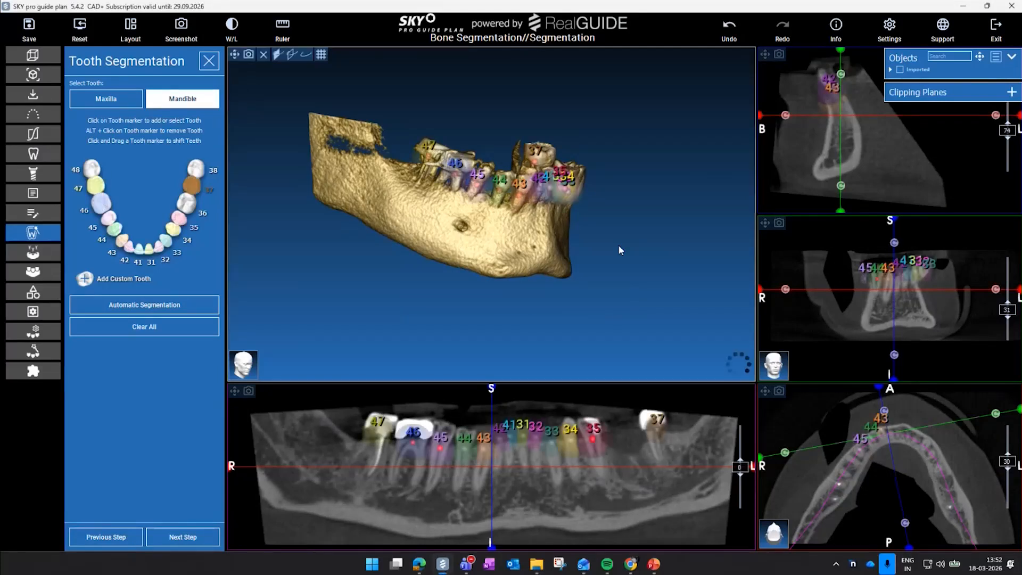
left_click_drag(611, 265, 569, 323)
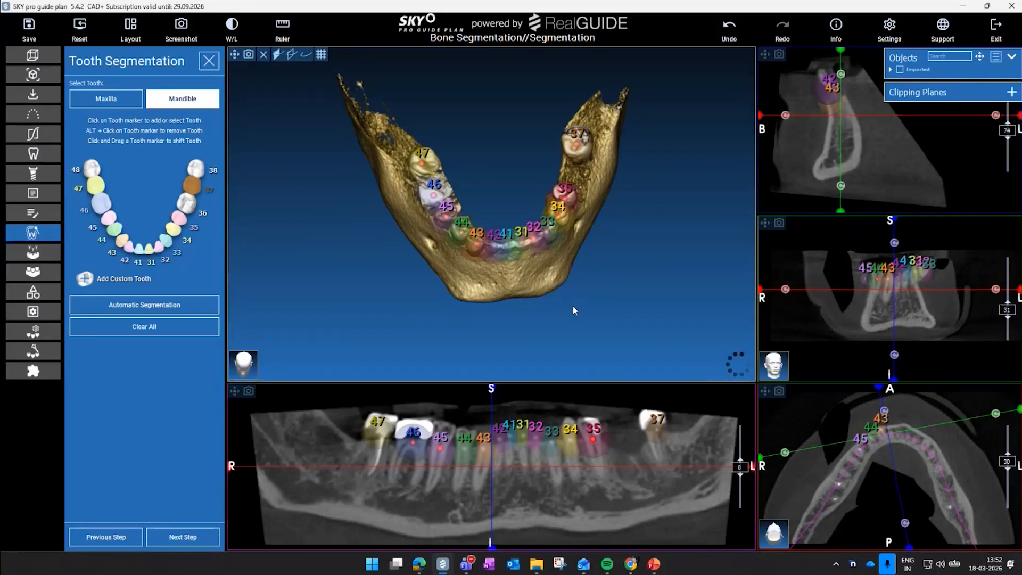
scroll(573, 310, "up", 3)
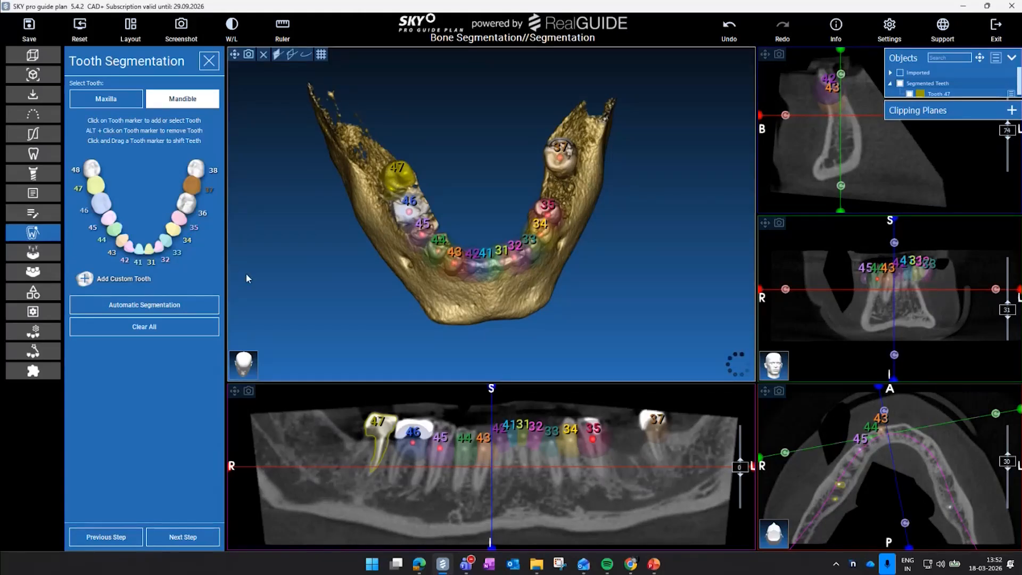
Remove teeth 35, 31, 42, 44 and 33 from the automatic tooth segmentation
left_click(179, 217, "alt")
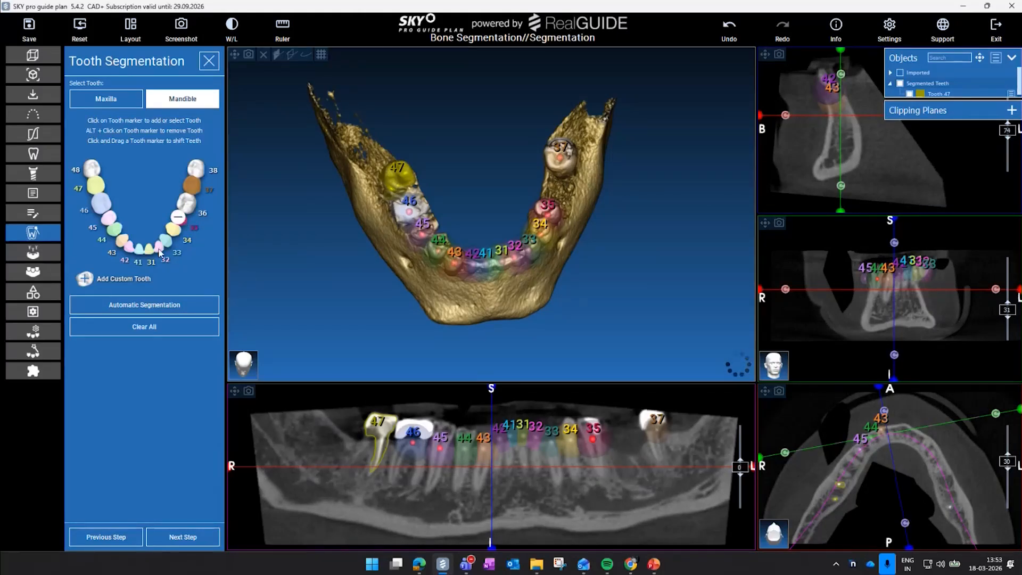
left_click(149, 249, "alt")
left_click(128, 249, "alt")
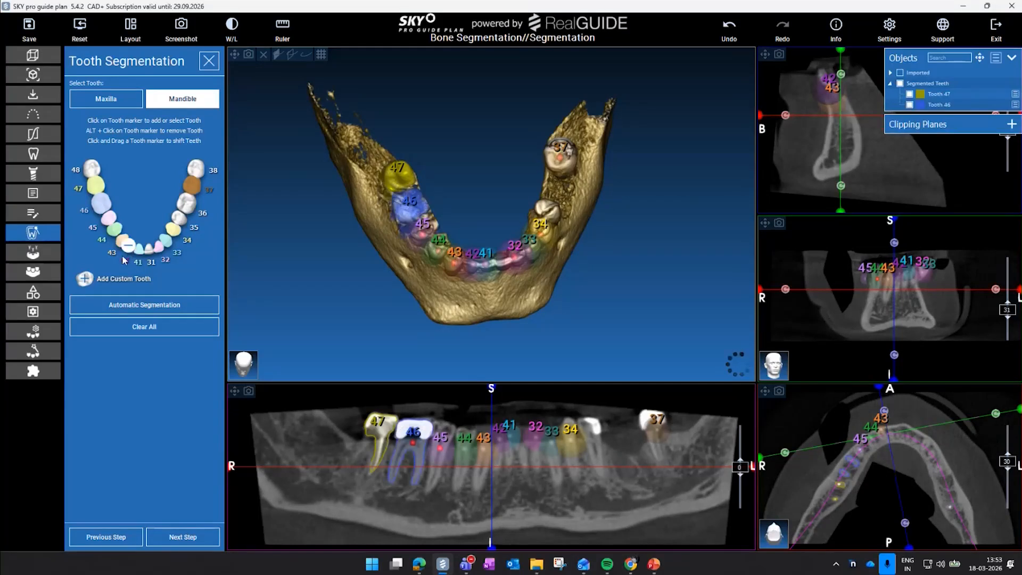
left_click(112, 229, "alt")
left_click(166, 240, "alt")
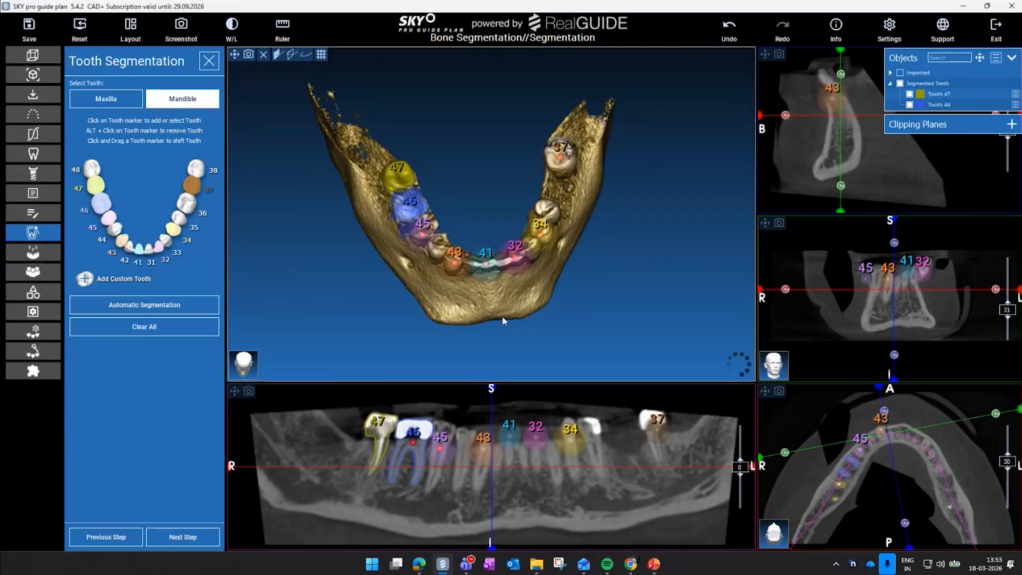
Enlarge the Objects list to show all segmented teeth and hide the bone volume in the 3D view
left_click_drag(533, 296, 590, 274)
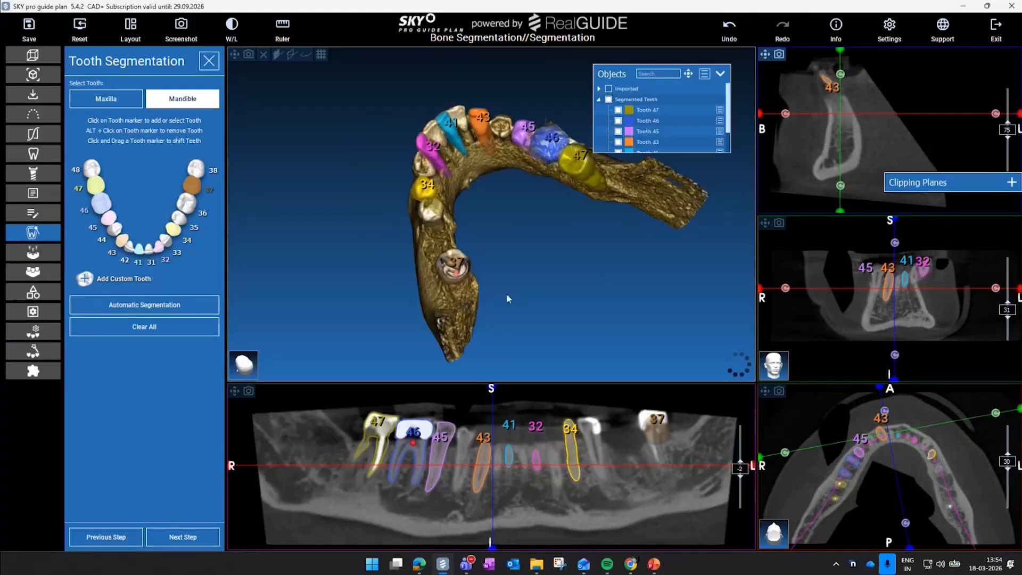
left_click_drag(514, 291, 573, 272)
scroll(545, 239, "up", 3)
left_click_drag(546, 239, 540, 316)
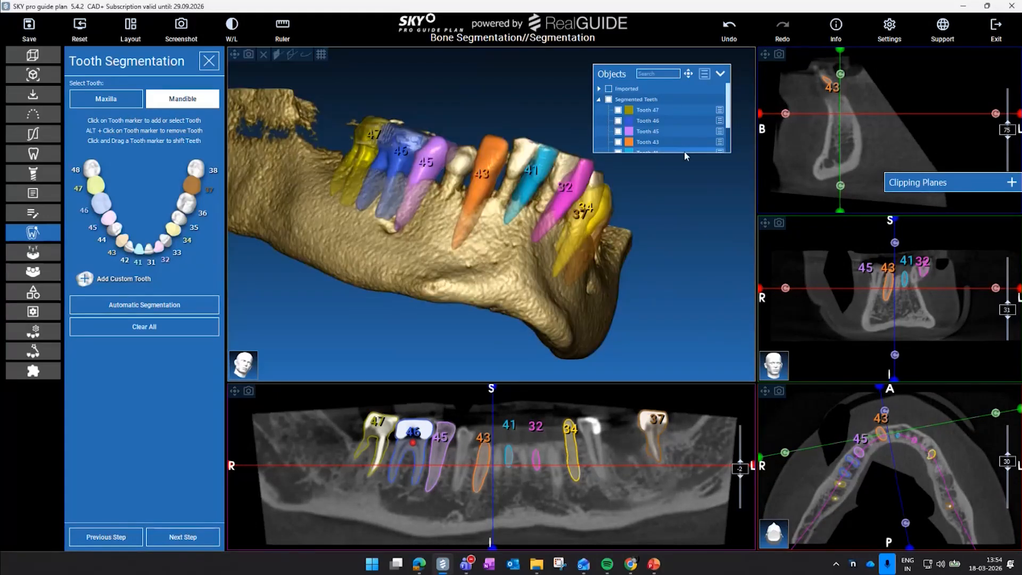
left_click_drag(688, 153, 696, 270)
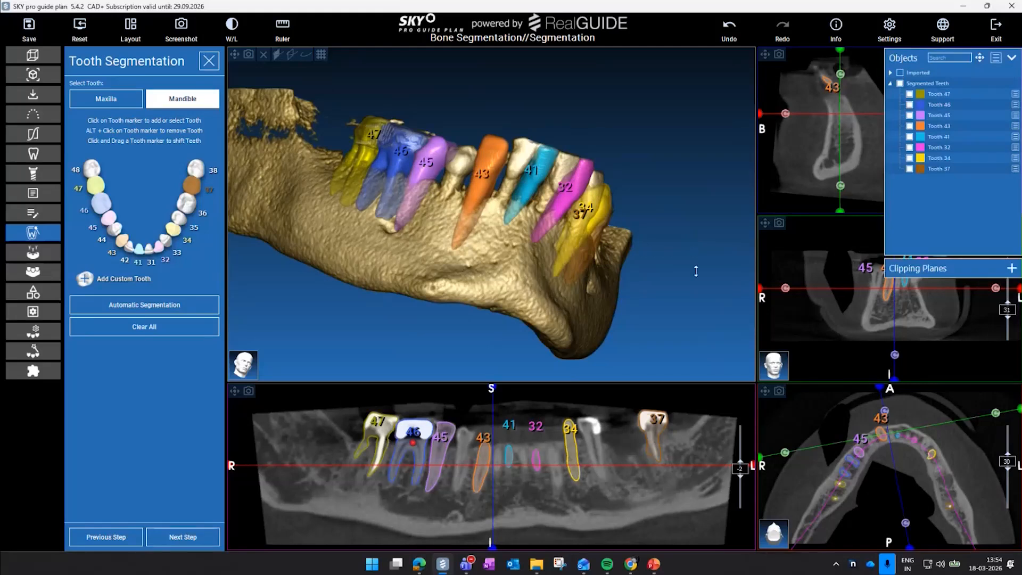
left_click(264, 56)
left_click_drag(599, 261, 314, 314)
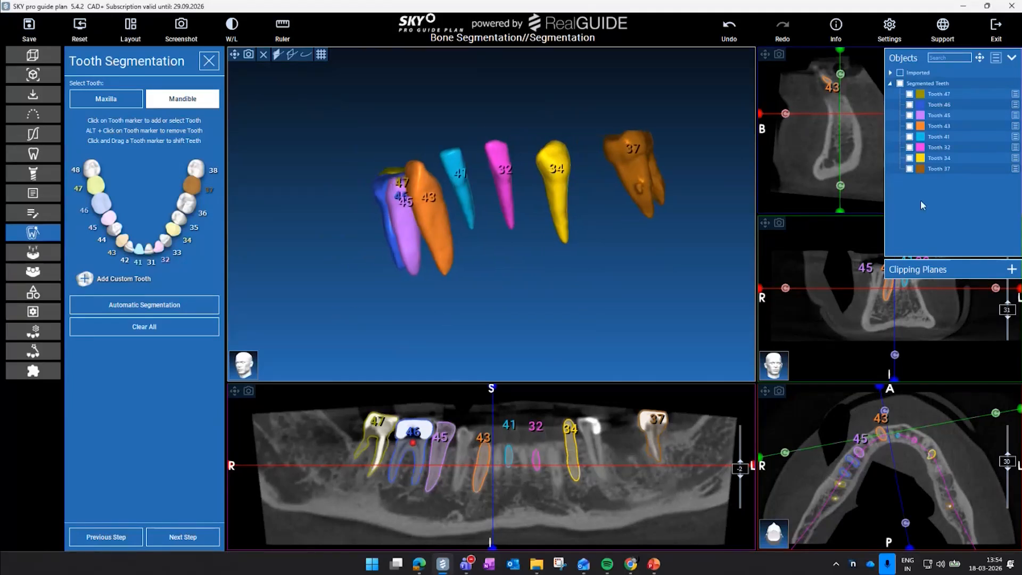
Toggle teeth 43 and 41 off and on and examine the segmented teeth from several angles
left_click(910, 127)
left_click(910, 126)
left_click(910, 137)
left_click(910, 137)
left_click_drag(606, 272, 589, 310)
left_click_drag(643, 274, 637, 277)
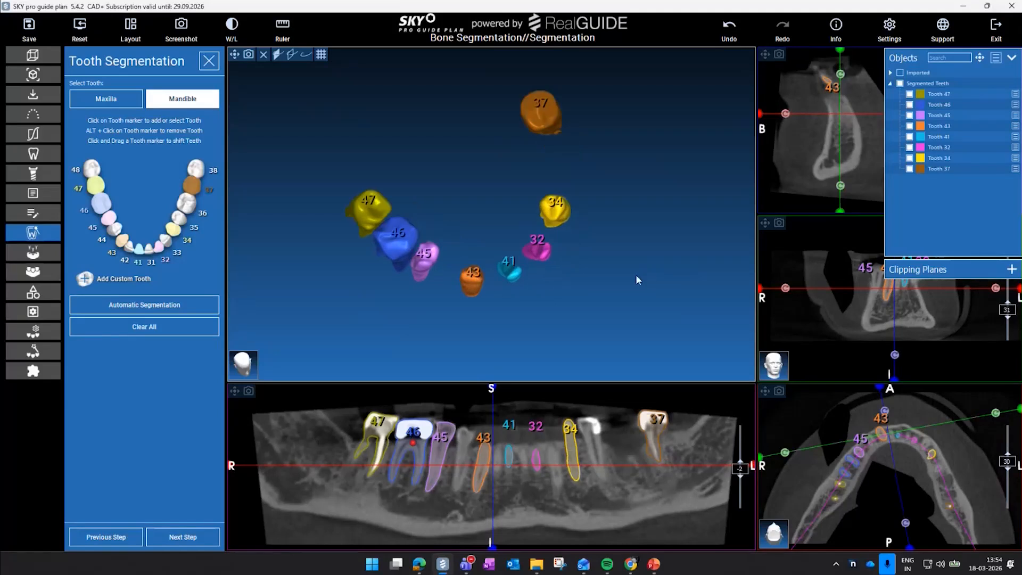
Proceed to Free Form Modeling and smooth the surface bumps on tooth 37 with a 5.0 mm brush at strength 40
left_click(171, 538)
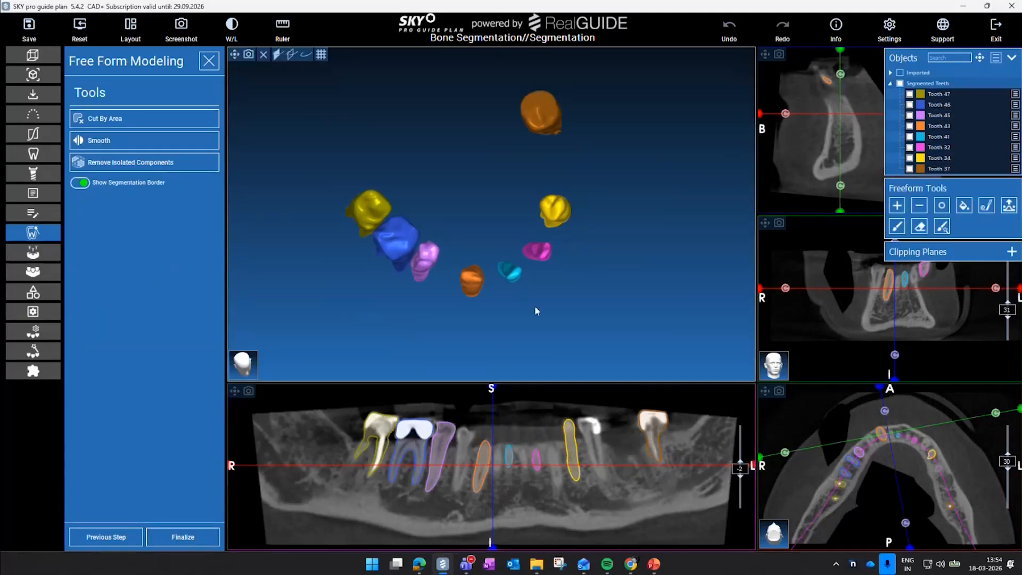
left_click_drag(594, 291, 479, 246)
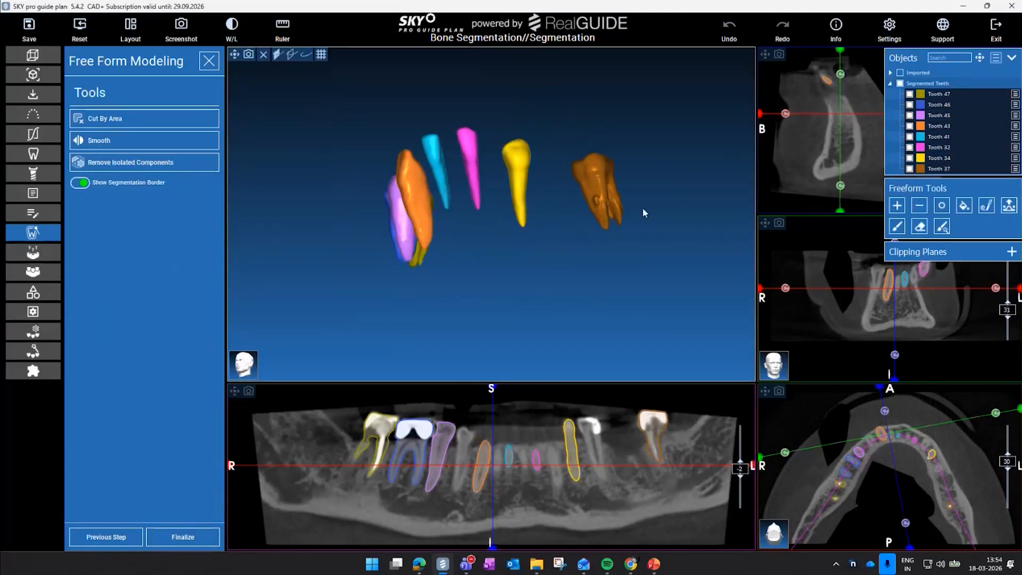
scroll(643, 208, "up", 5)
middle_click_drag(643, 207, 594, 235)
scroll(595, 239, "up", 3)
left_click(942, 206)
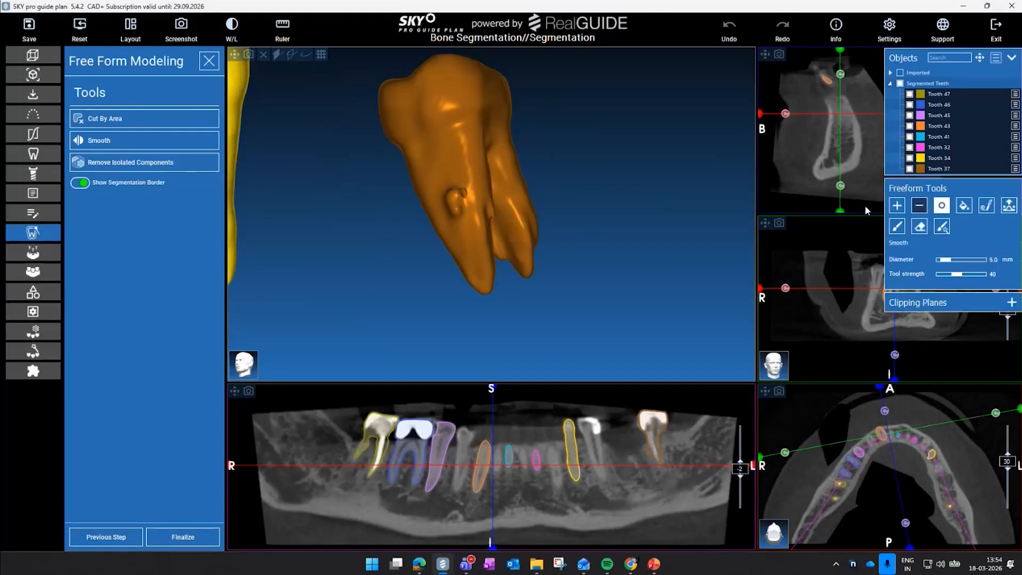
left_click_drag(456, 206, 460, 207)
left_click_drag(568, 229, 457, 242)
left_click_drag(490, 214, 503, 222)
left_click_drag(648, 224, 489, 263)
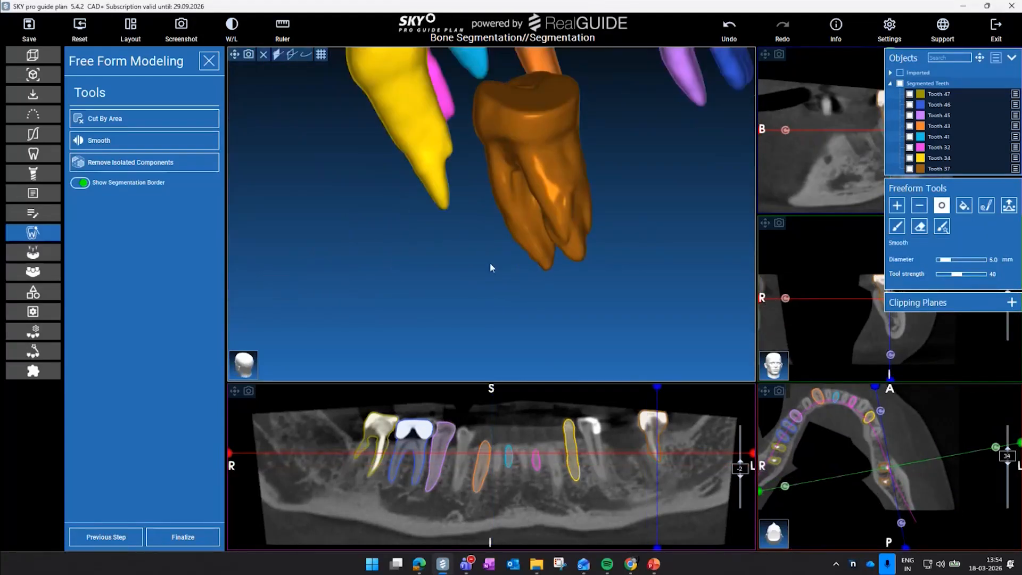
left_click_drag(565, 206, 574, 199)
Finalize the tooth segmentation, save the segmentation project and inspect the segmented teeth within the mandible
scroll(615, 233, "down", 3)
left_click_drag(616, 234, 452, 285)
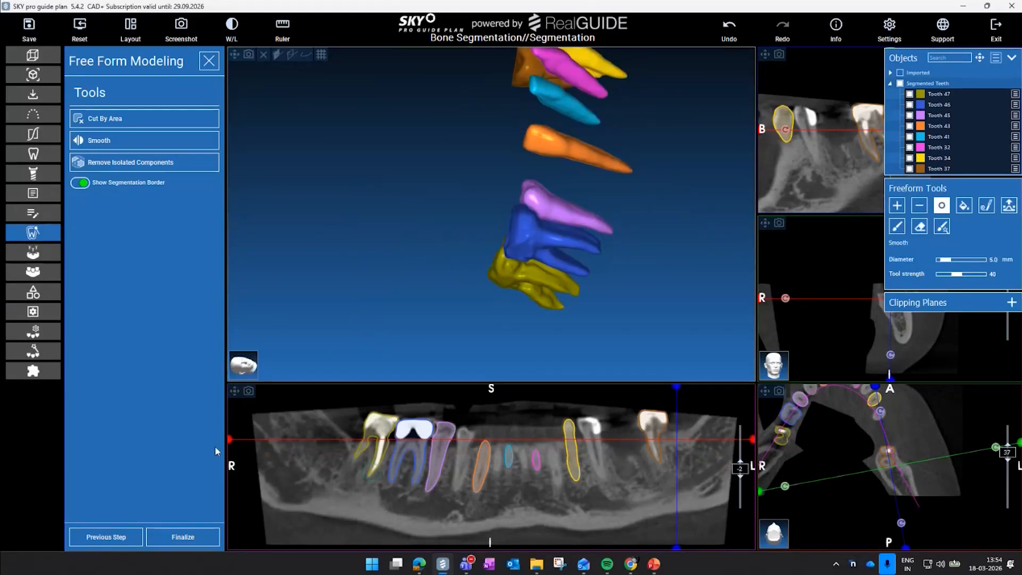
left_click(187, 541)
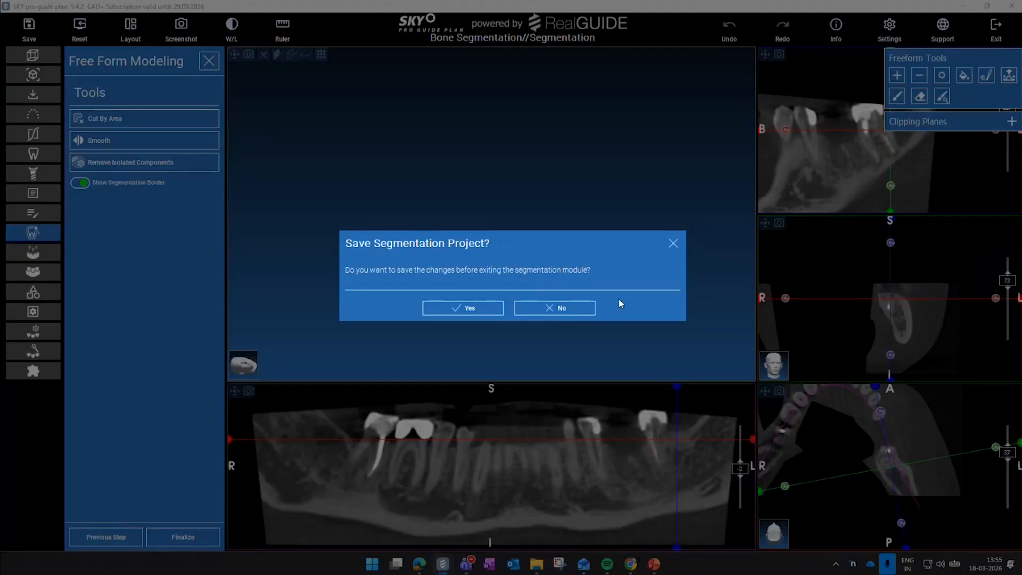
left_click(490, 308)
left_click(456, 305)
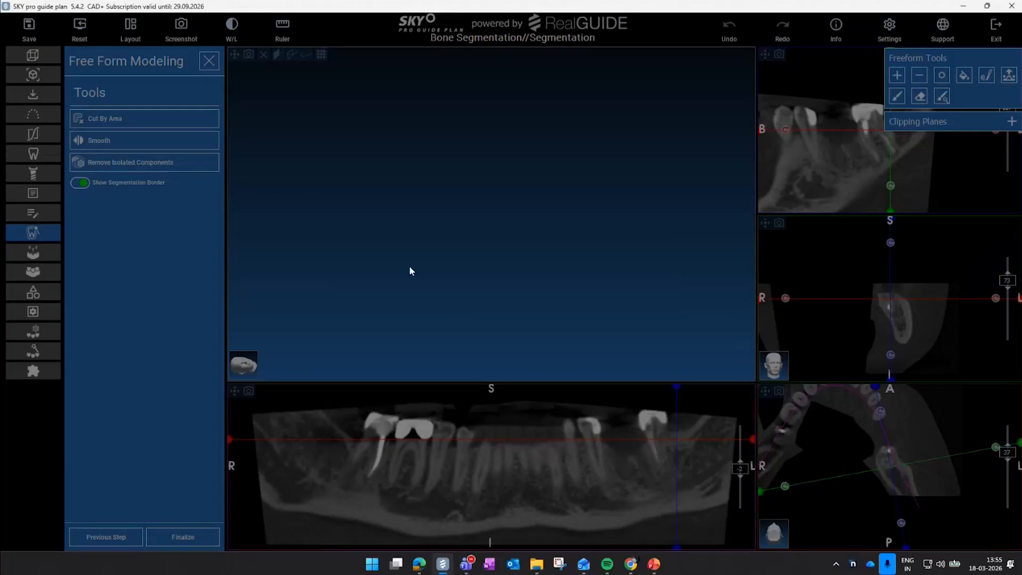
left_click(469, 315)
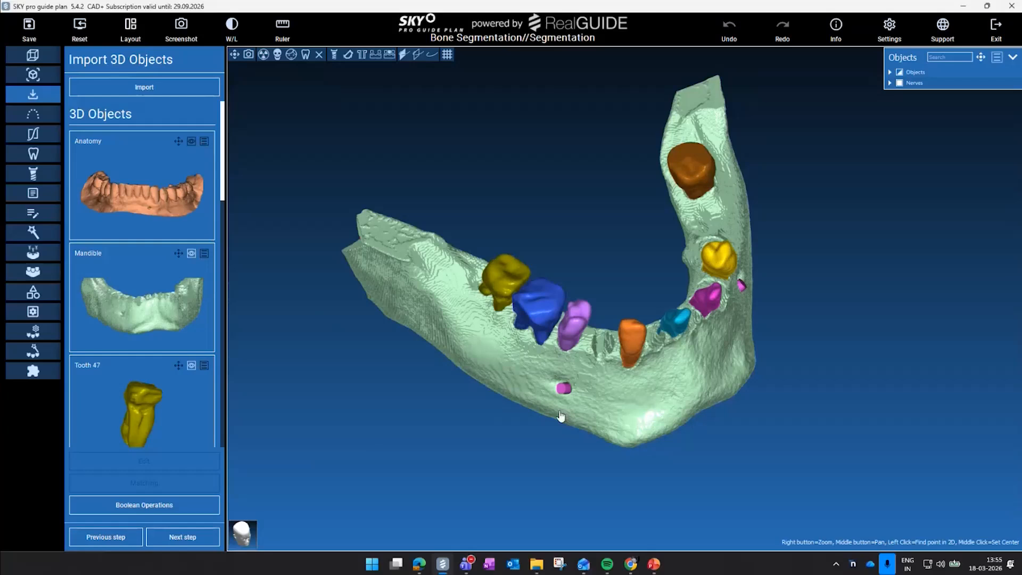
left_click_drag(560, 413, 618, 298)
left_click_drag(483, 354, 633, 343)
scroll(111, 267, "down", 1)
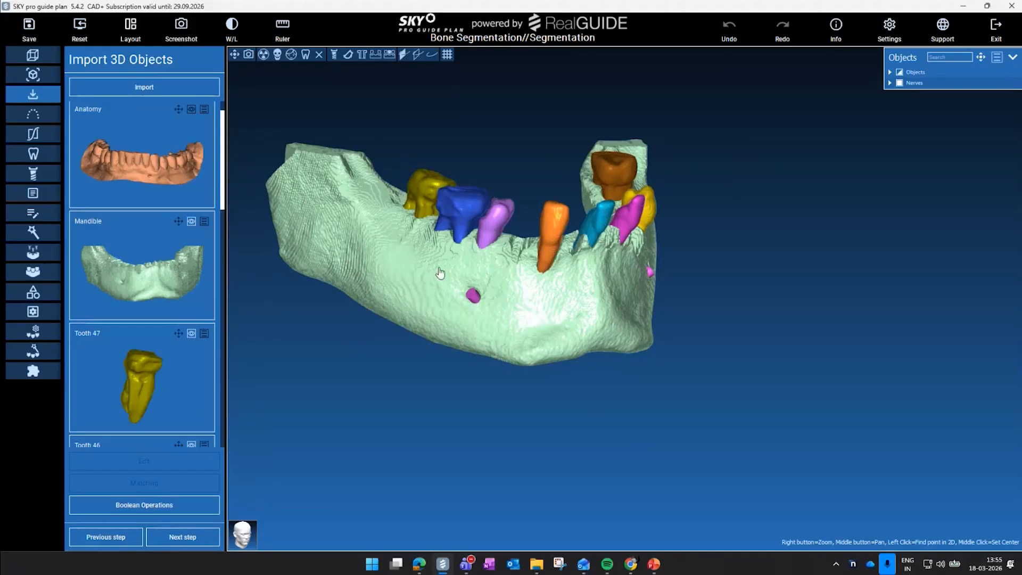
left_click_drag(439, 272, 509, 272)
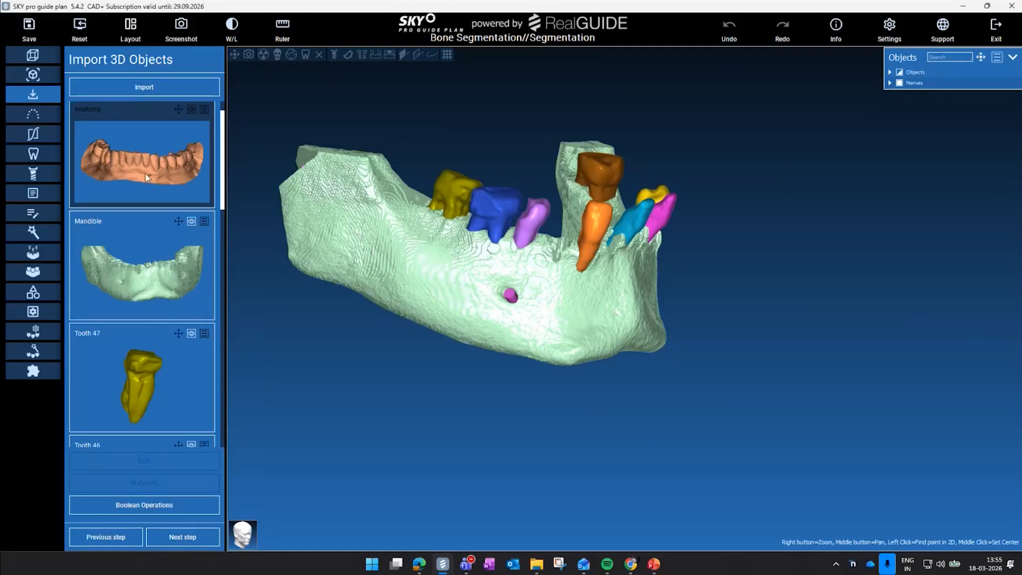
Run automatic Crown Segmentation on the Anatomy scan as a mandible, extracting the gingiva and keeping the segmented crowns
left_click(40, 234)
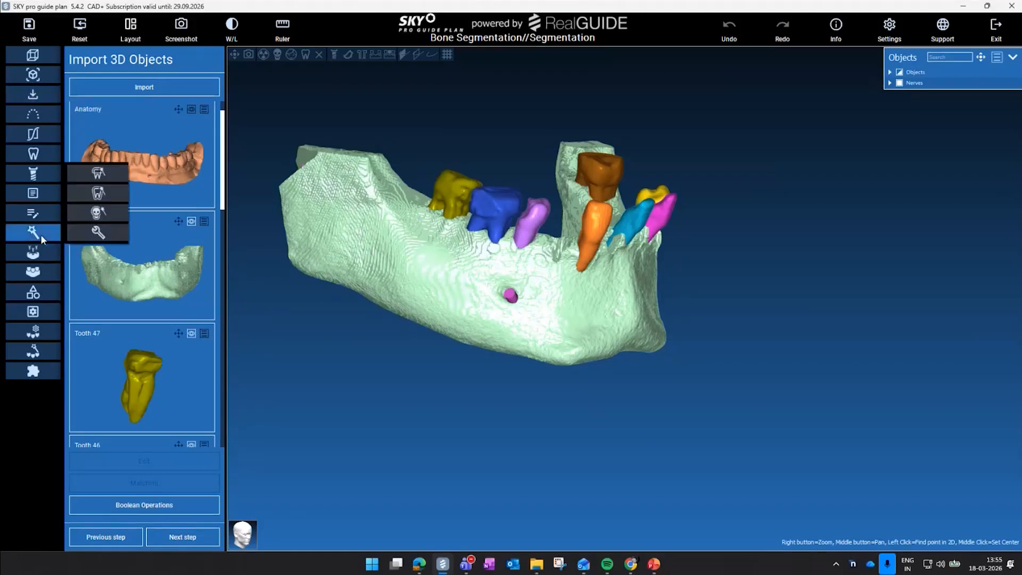
left_click(110, 174)
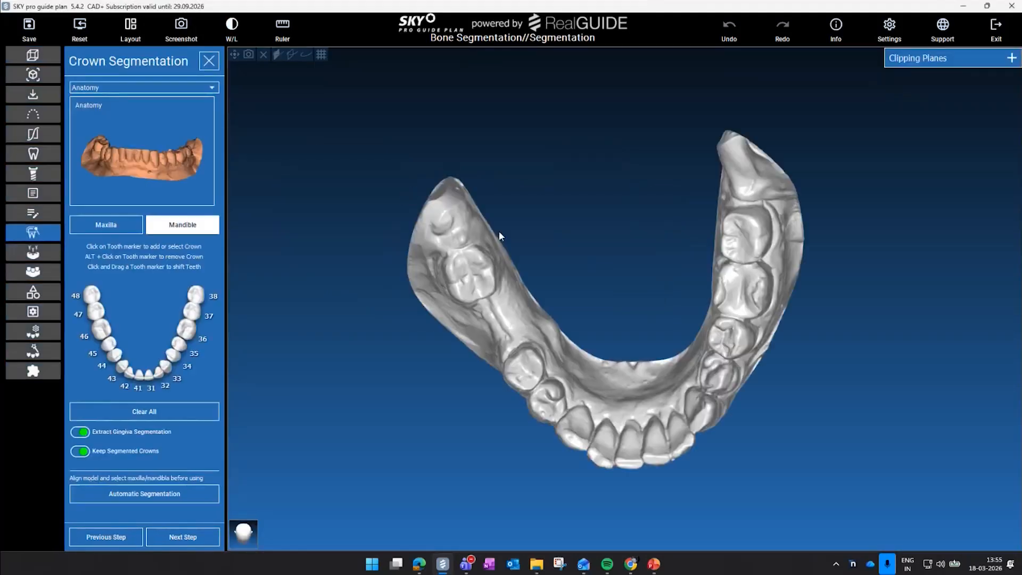
middle_click_drag(607, 306, 522, 276)
right_click_drag(522, 276, 496, 237)
right_click_drag(453, 367, 395, 231)
left_click_drag(681, 194, 688, 164)
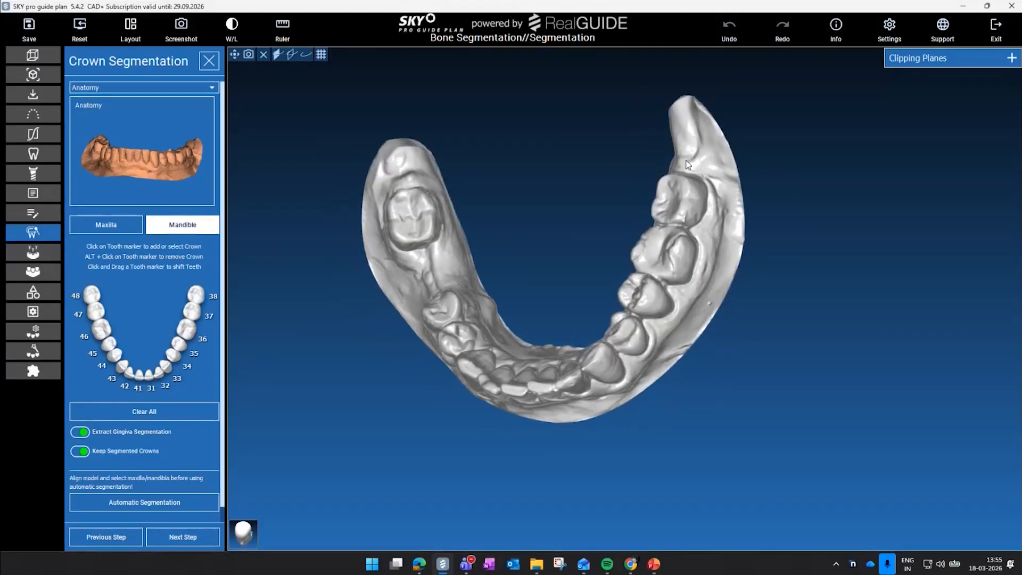
left_click_drag(533, 439, 627, 360)
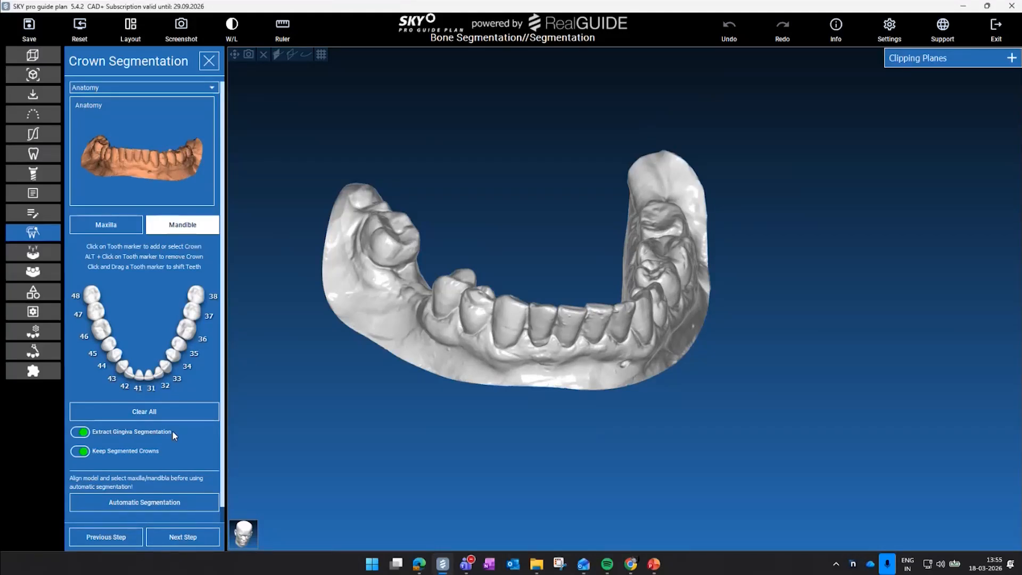
mouse_move(470, 407)
left_mouse_down()
mouse_move(494, 447)
mouse_move(475, 392)
left_mouse_up()
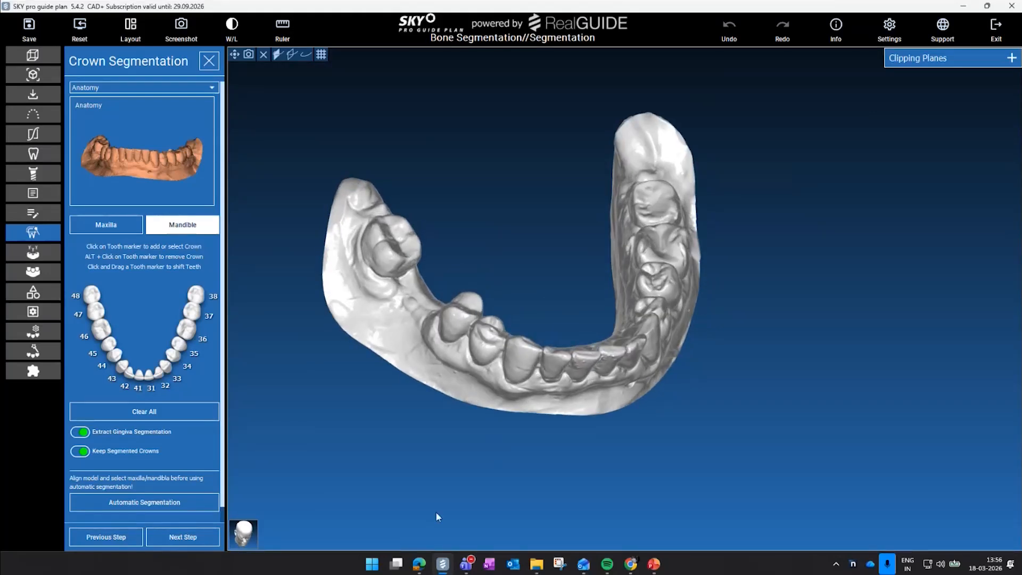
left_click(193, 507)
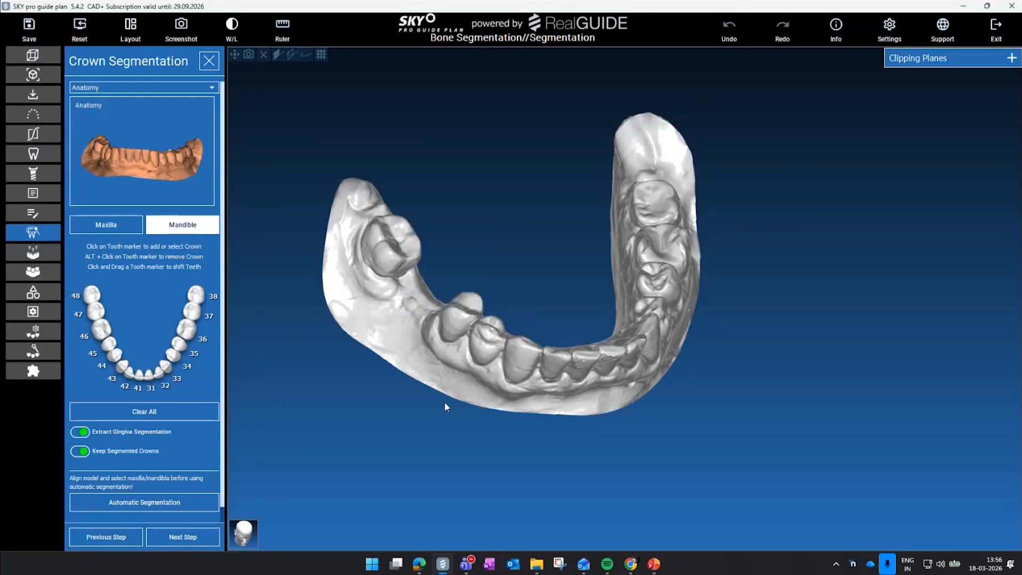
left_click_drag(494, 440, 491, 483)
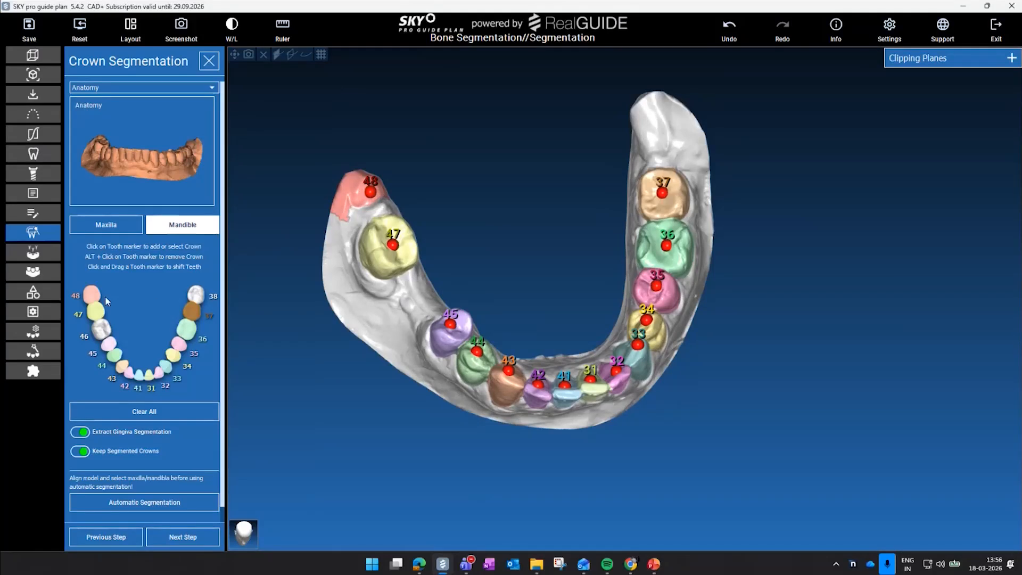
Remove crown 48 from the crown segmentation and check the remaining crowns
left_click(91, 296, "alt")
mouse_move(314, 338)
left_mouse_down()
mouse_move(305, 347)
mouse_move(299, 282)
mouse_move(328, 362)
mouse_move(533, 433)
left_mouse_up()
left_click_drag(594, 450, 617, 431)
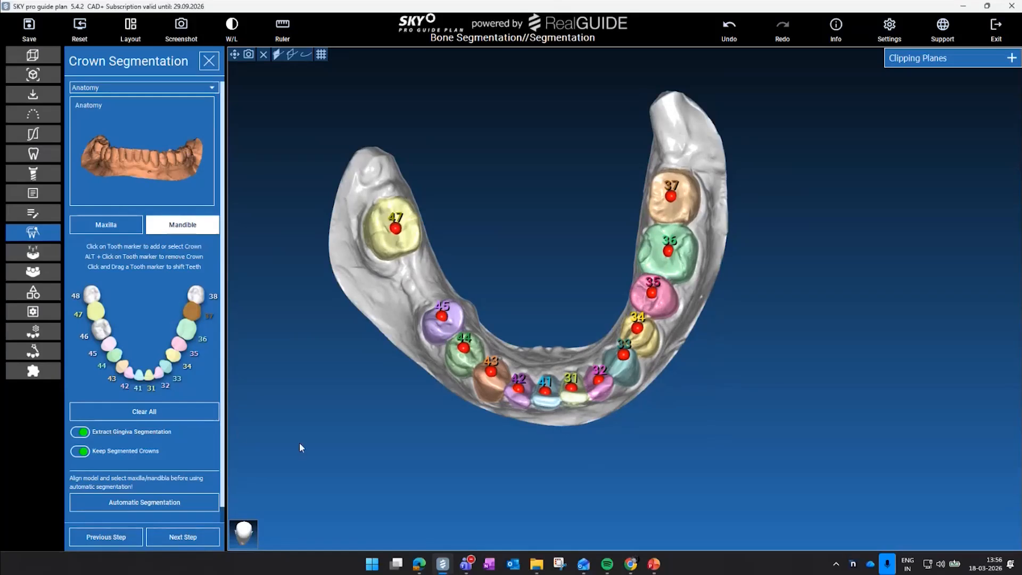
Remove crowns 42, 35 and 32 from the crown segmentation and proceed to editing the crown margins
left_click(128, 375, "alt")
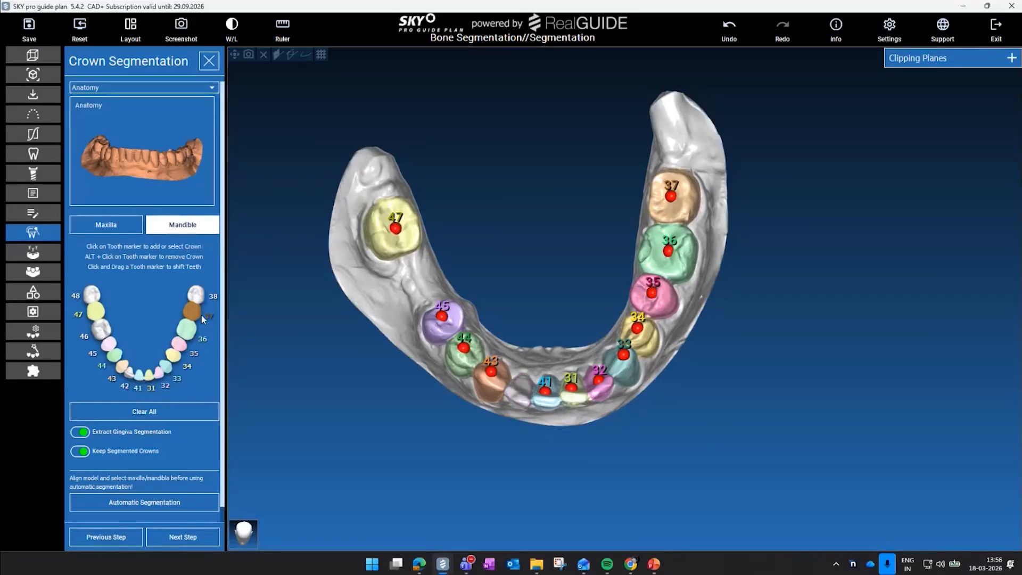
left_click(183, 350, "alt")
left_click(160, 376, "alt")
left_click_drag(588, 444, 679, 285)
left_click(195, 539)
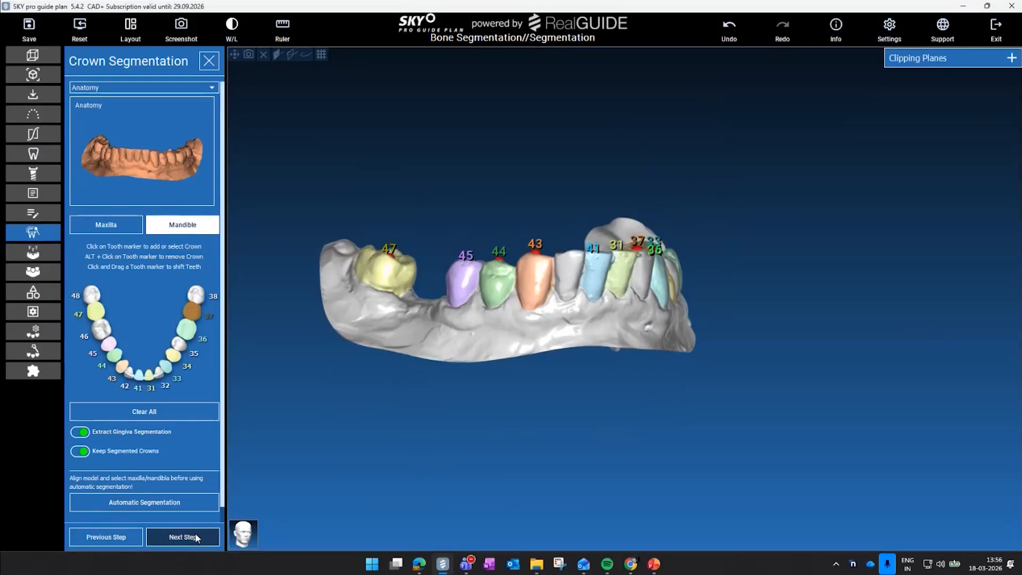
scroll(456, 383, "up", 3)
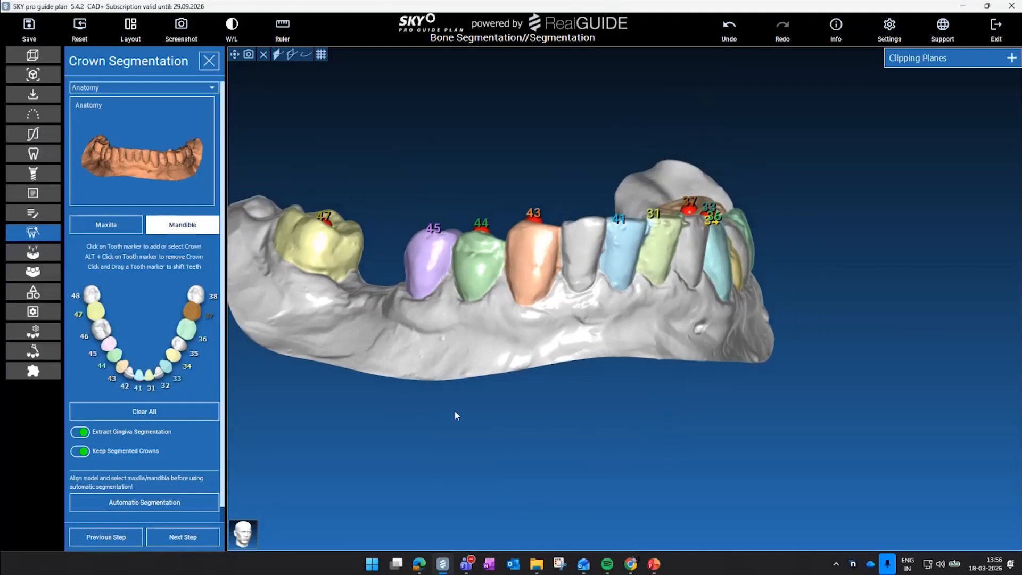
left_click_drag(455, 410, 305, 455)
left_click(180, 537)
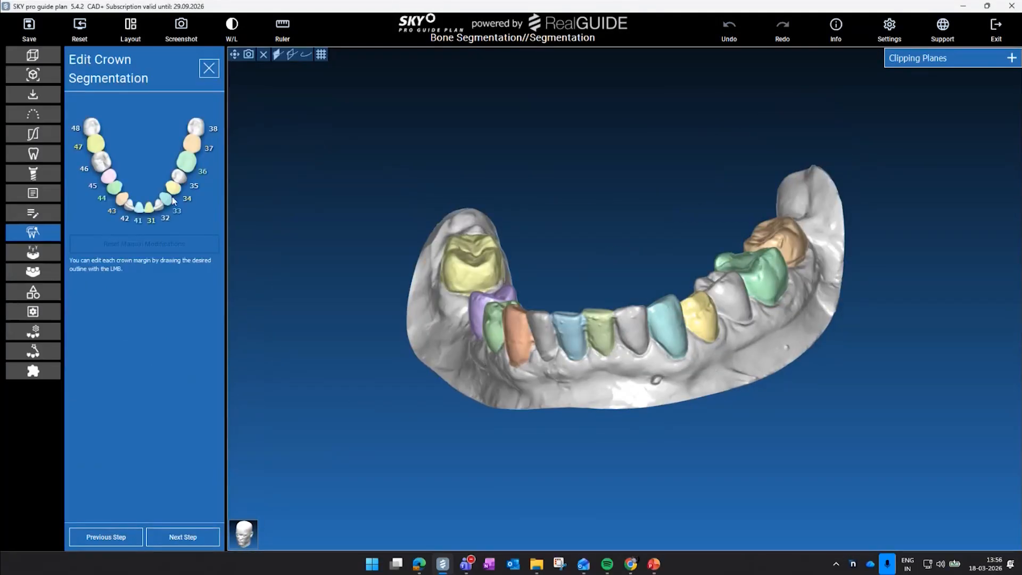
Redraw the margin of crown 36 along its buccal edge facing crown 37
scroll(641, 302, "up", 5)
scroll(641, 303, "down", 1)
middle_click_drag(496, 221, 610, 283)
right_click_drag(608, 284, 797, 274)
middle_click_drag(798, 276, 556, 280)
right_click_drag(905, 368, 710, 390)
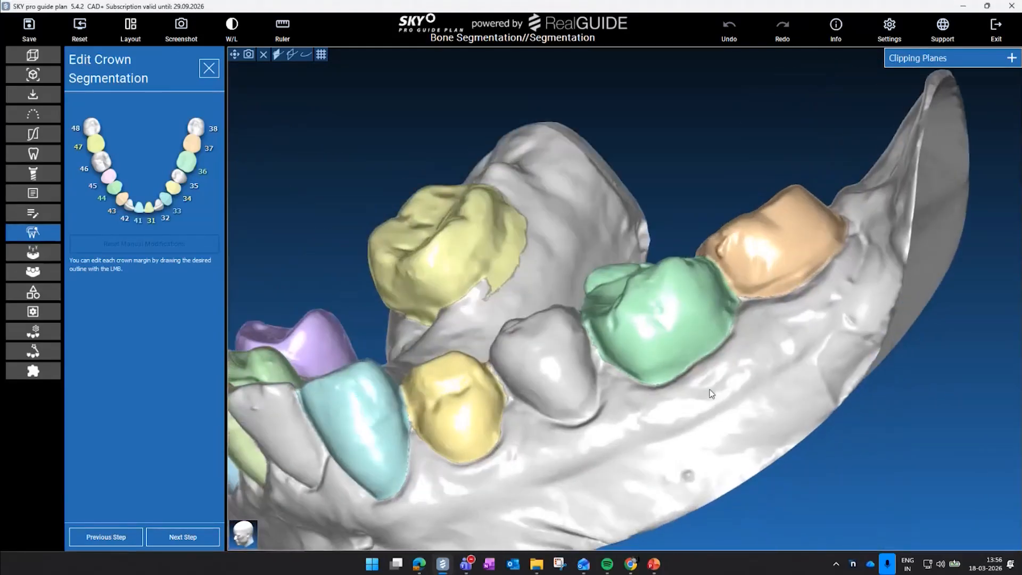
scroll(709, 303, "up", 3)
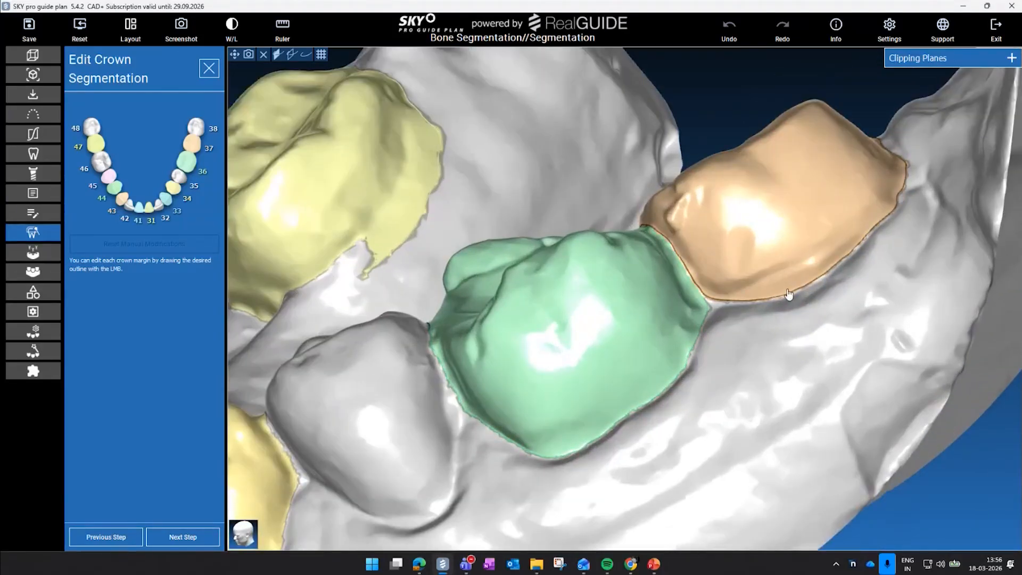
left_click_drag(709, 316, 680, 380)
scroll(567, 212, "down", 3)
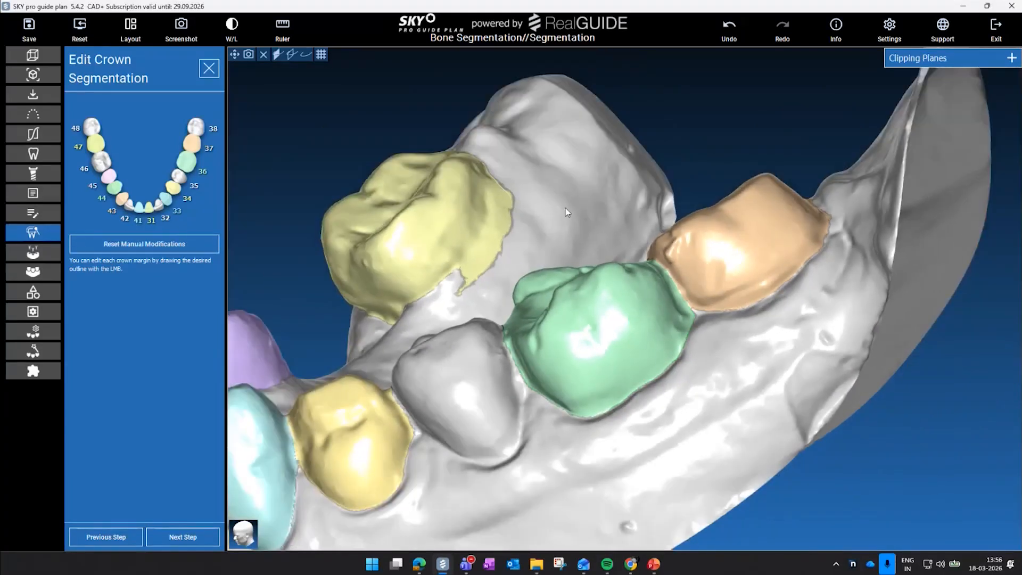
Redraw the ragged lingual margin of crown 47 with a cleaner outline
scroll(559, 205, "up", 3)
mouse_move(455, 392)
left_mouse_down()
mouse_move(517, 336)
mouse_move(550, 229)
left_mouse_up()
scroll(612, 256, "down", 3)
right_click_drag(640, 266, 461, 324)
Adjust the adjoining margins of crowns 41 and 31 along the contact area between them
scroll(315, 357, "down", 3)
right_click_drag(426, 410, 527, 381)
left_click_drag(568, 251, 532, 304)
scroll(532, 305, "down", 4)
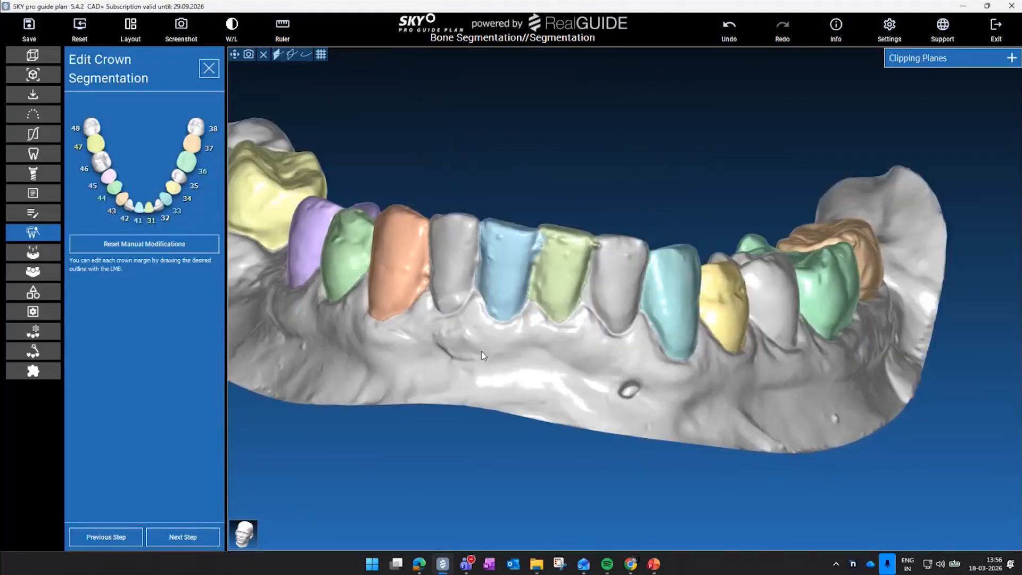
scroll(468, 350, "up", 4)
left_click_drag(569, 244, 554, 311)
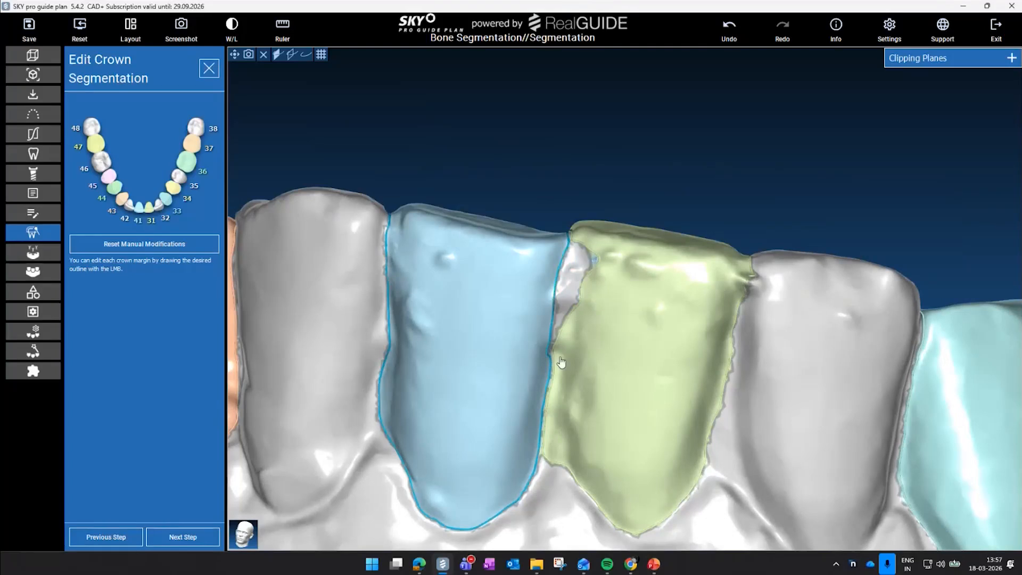
left_click_drag(579, 246, 550, 375)
scroll(612, 214, "down", 7)
right_click_drag(737, 378, 613, 400)
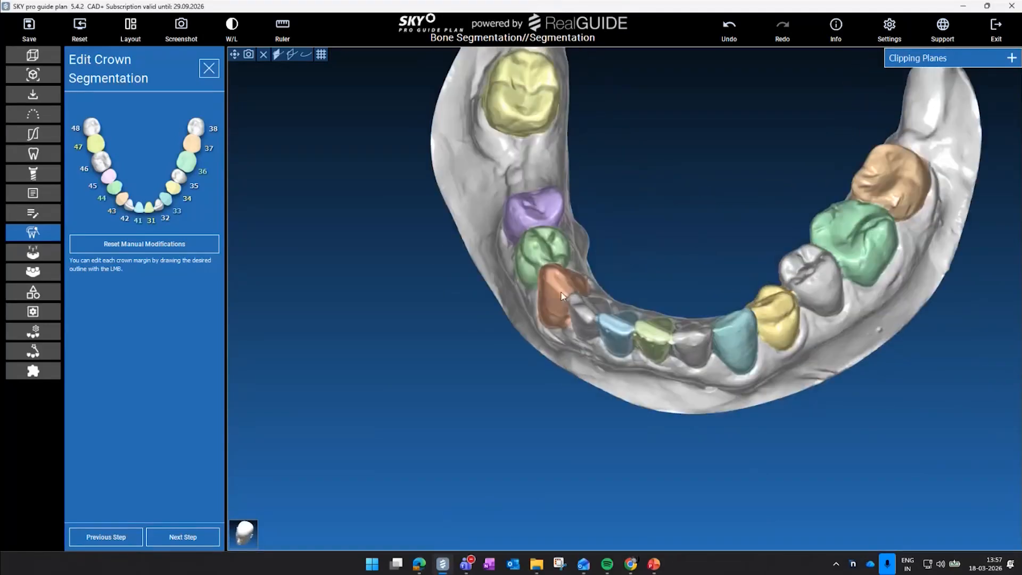
Accept the crown margins, check the gingiva segmentation with tooth protection applied, and continue to editing the segmented crowns
left_click(199, 536)
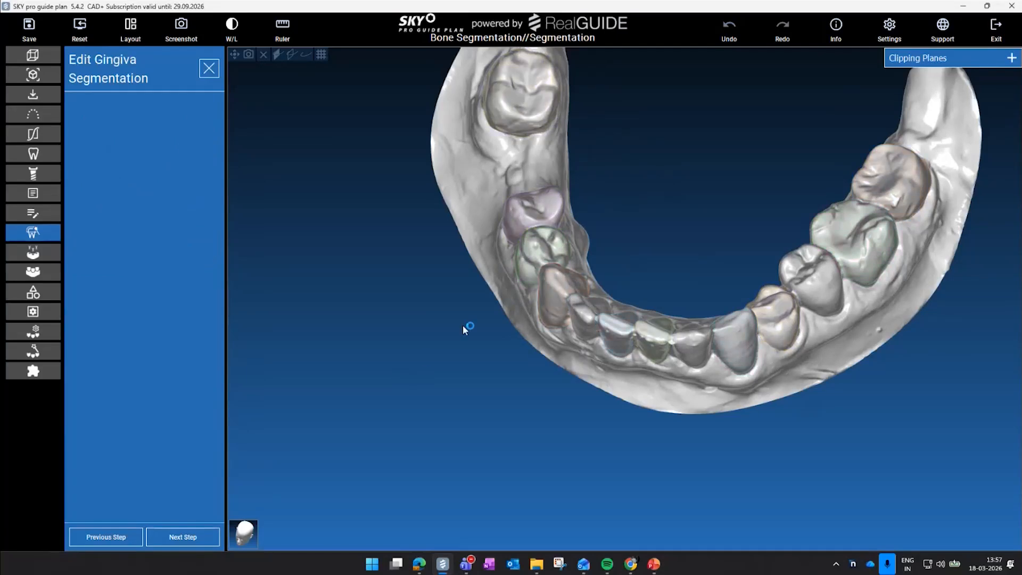
right_click_drag(545, 314, 302, 451)
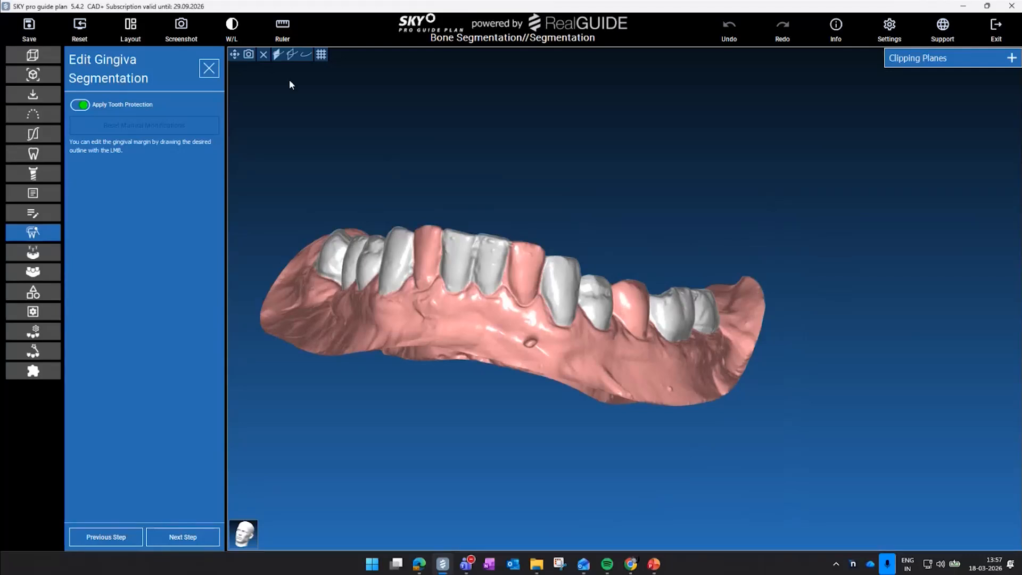
left_click(197, 538)
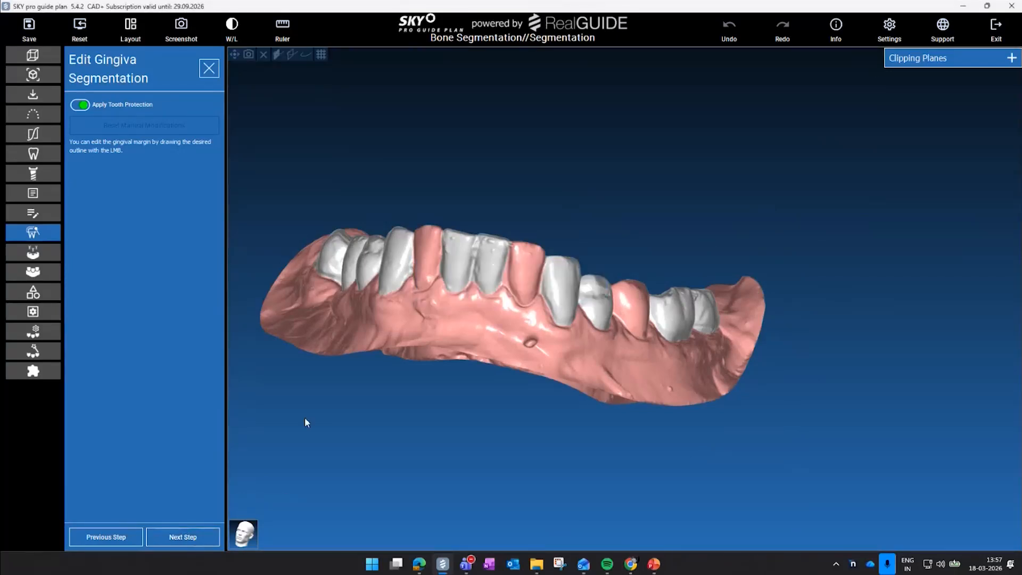
Examine the segmented crowns 37 and 36 individually for missing side walls, hiding each one after viewing
right_click_drag(609, 385, 685, 351)
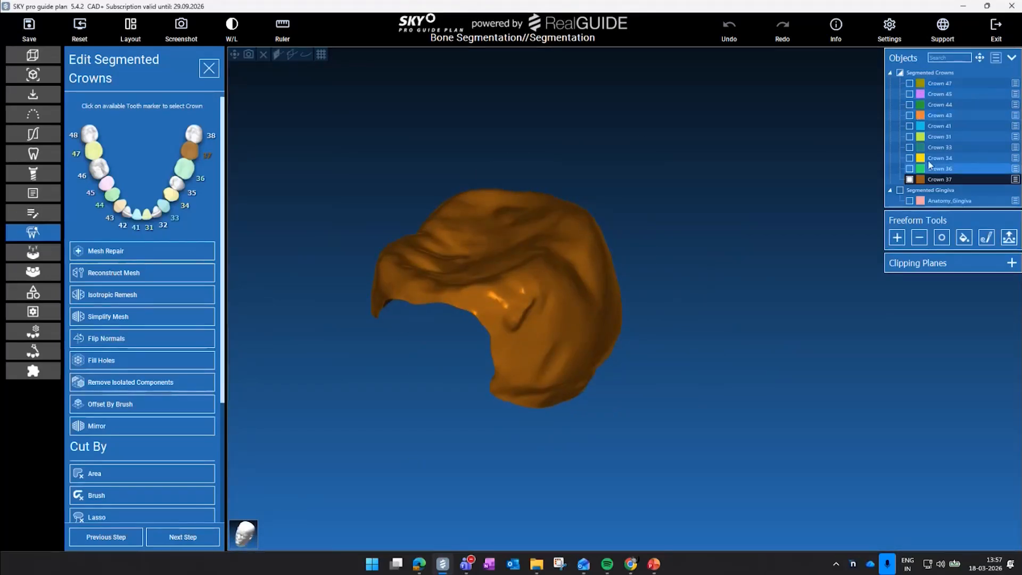
right_click_drag(820, 247, 567, 368)
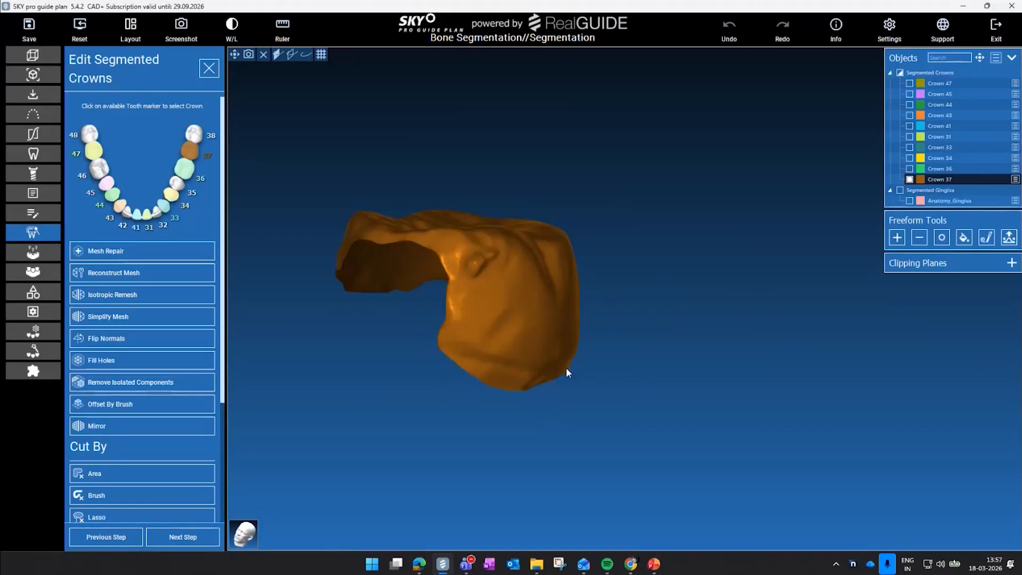
left_click(910, 179)
left_click(910, 168)
right_click_drag(577, 276, 533, 281)
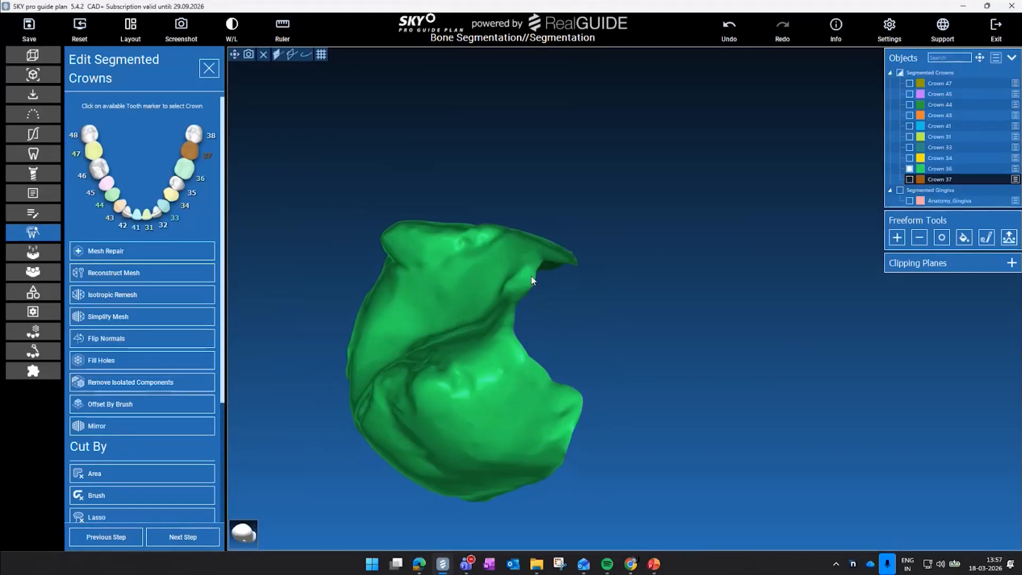
right_click_drag(359, 445, 504, 387)
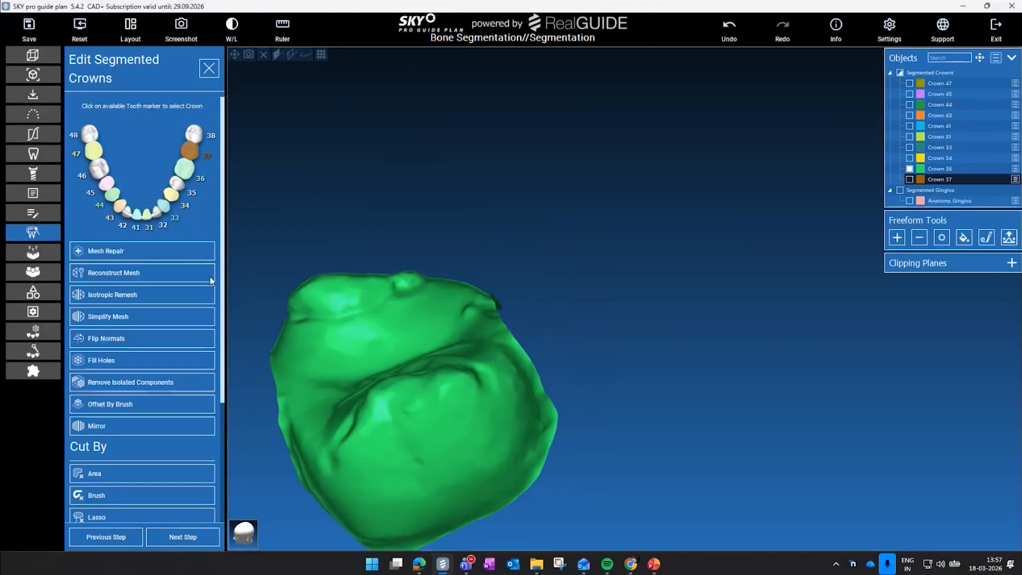
left_click(910, 169)
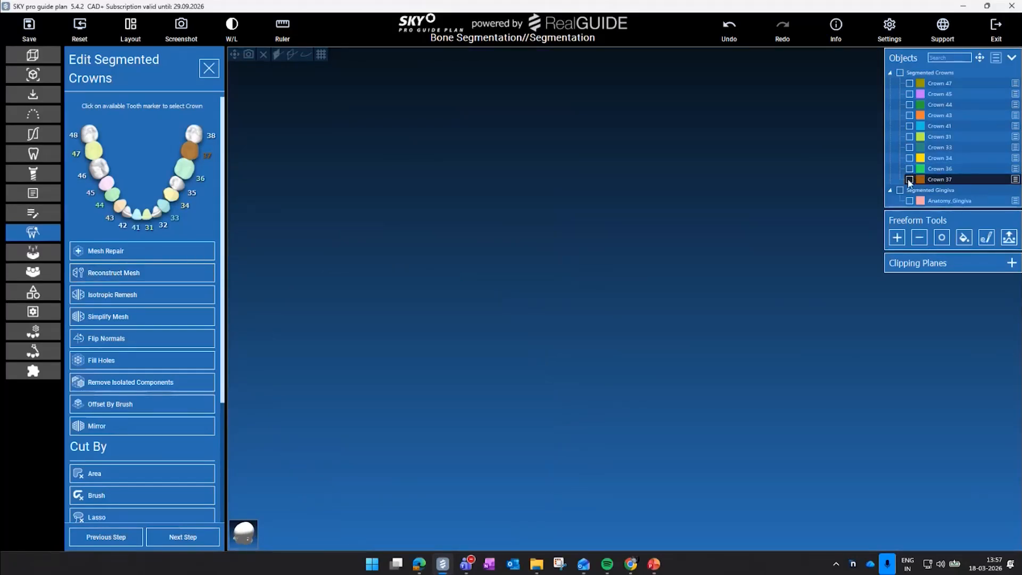
scroll(155, 251, "down", 3)
scroll(183, 299, "up", 3)
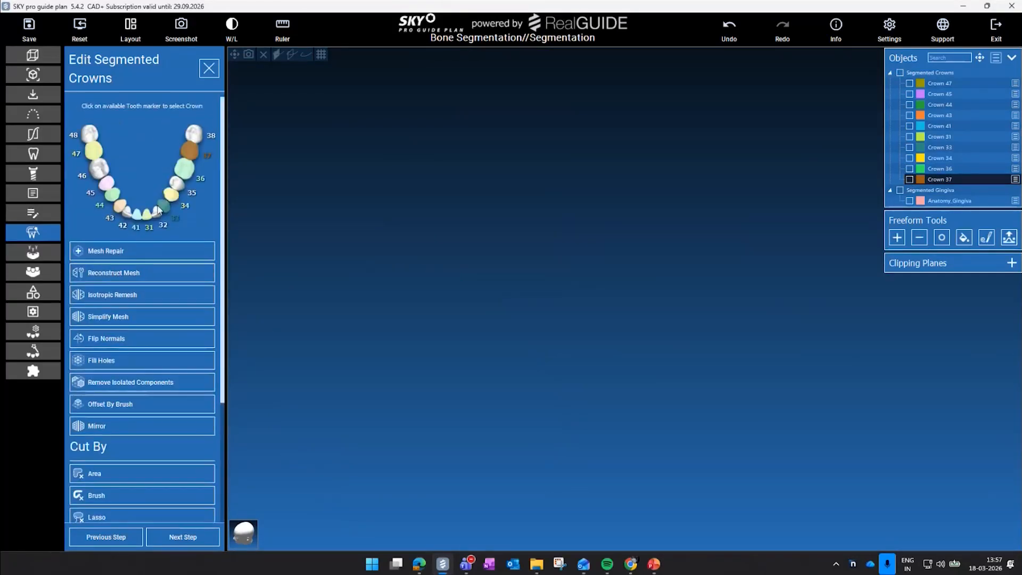
Show crown 37 alone and mark the start and end of its missing wall for a Boundary Restoration with Curved filling
left_click(910, 179)
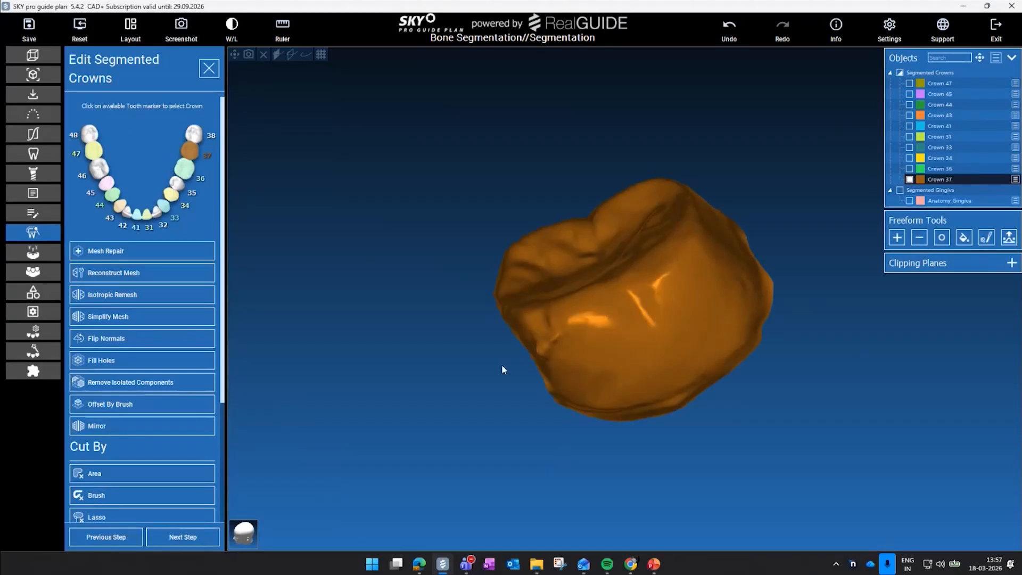
left_click_drag(371, 374, 708, 218)
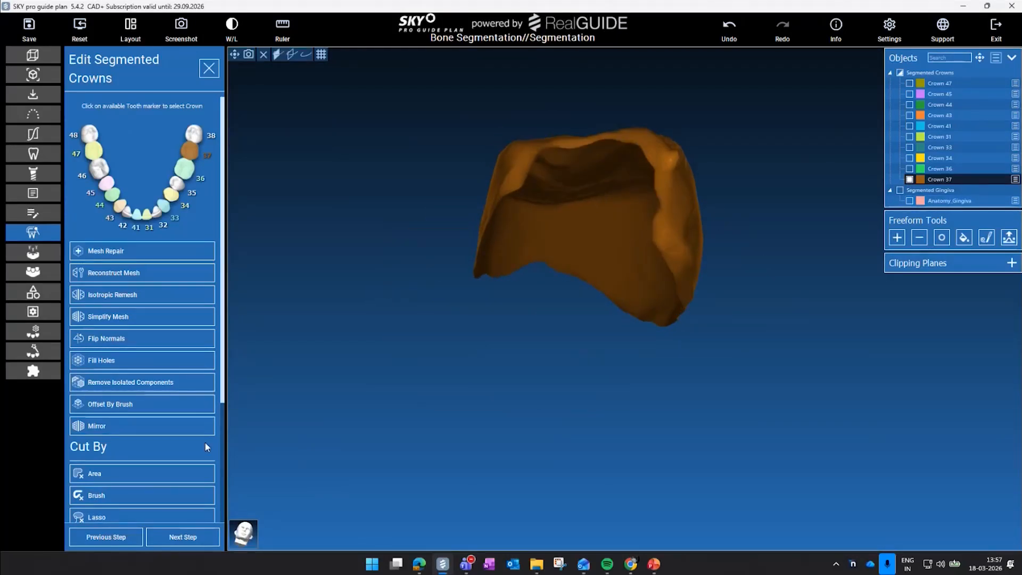
scroll(164, 463, "down", 2)
scroll(164, 464, "down", 3)
left_click_drag(584, 246, 492, 389)
left_click_drag(342, 433, 329, 414)
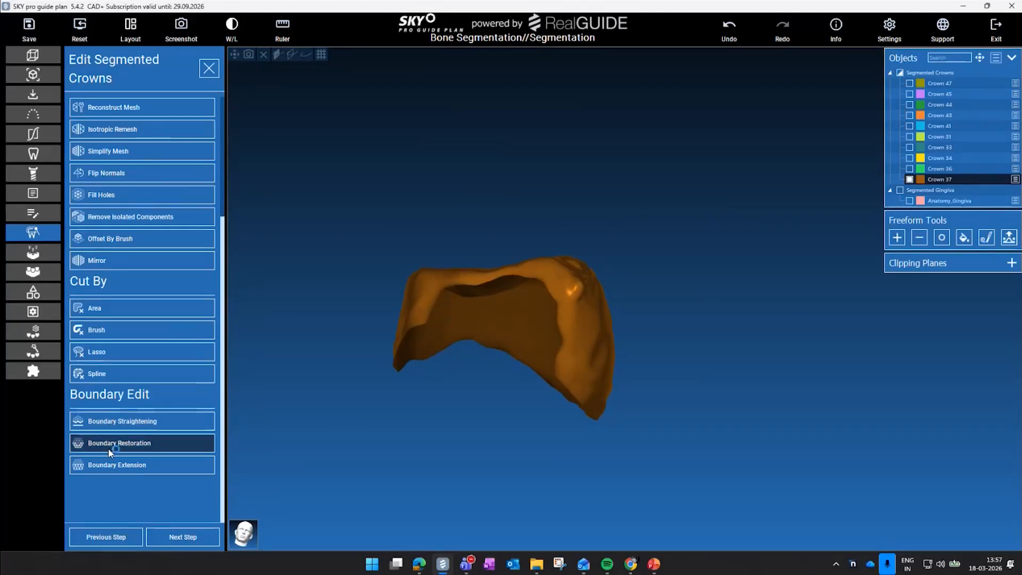
left_click(109, 448)
left_click_drag(421, 435, 430, 262)
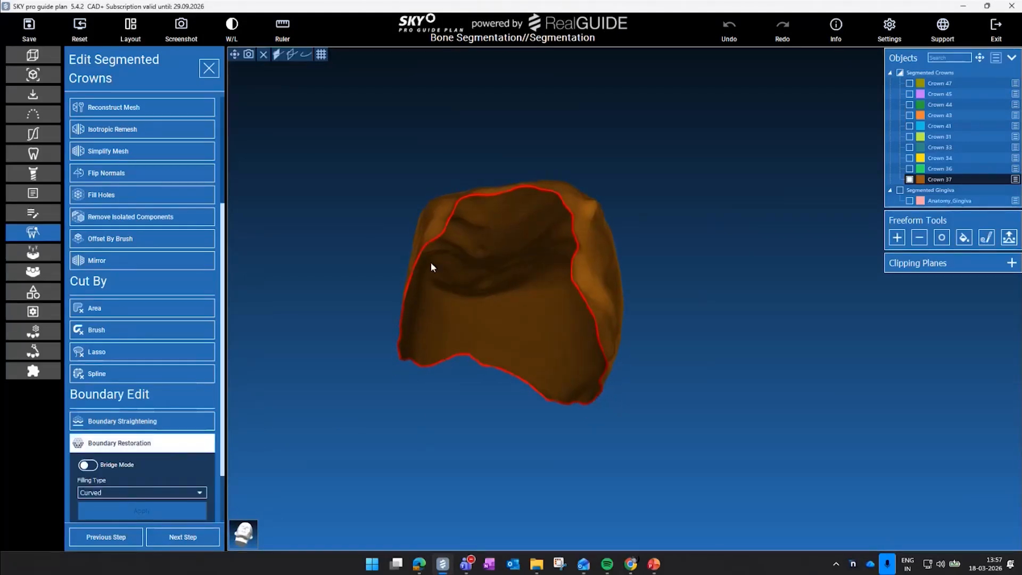
left_click(426, 246)
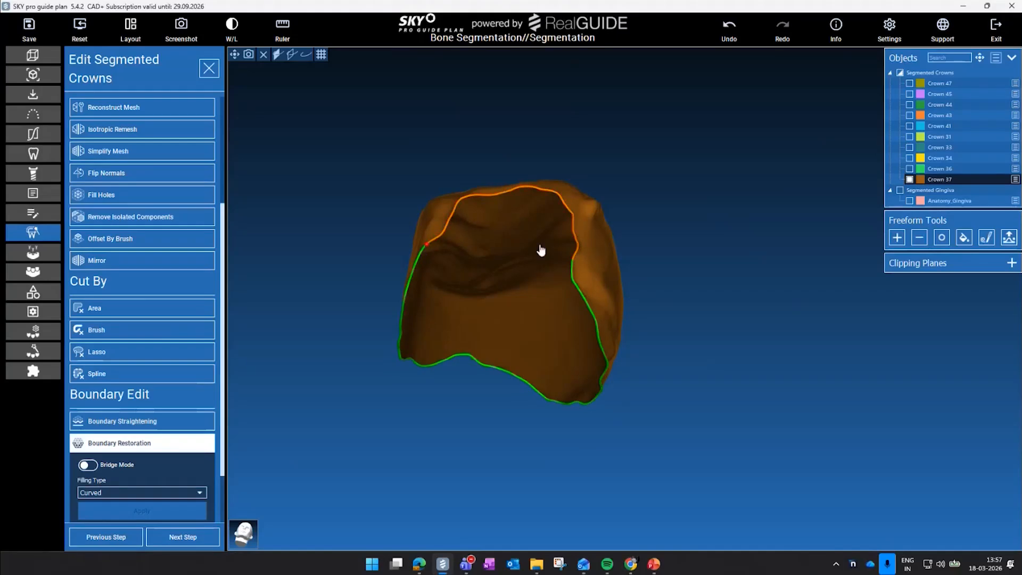
left_click(573, 281)
Shape the restoration curve across crown 37's open side with its control points and apply the Boundary Restoration
left_click_drag(634, 362, 687, 379)
left_click_drag(500, 316, 500, 295)
left_click_drag(563, 318, 568, 306)
left_click_drag(663, 229, 532, 332)
scroll(548, 317, "up", 3)
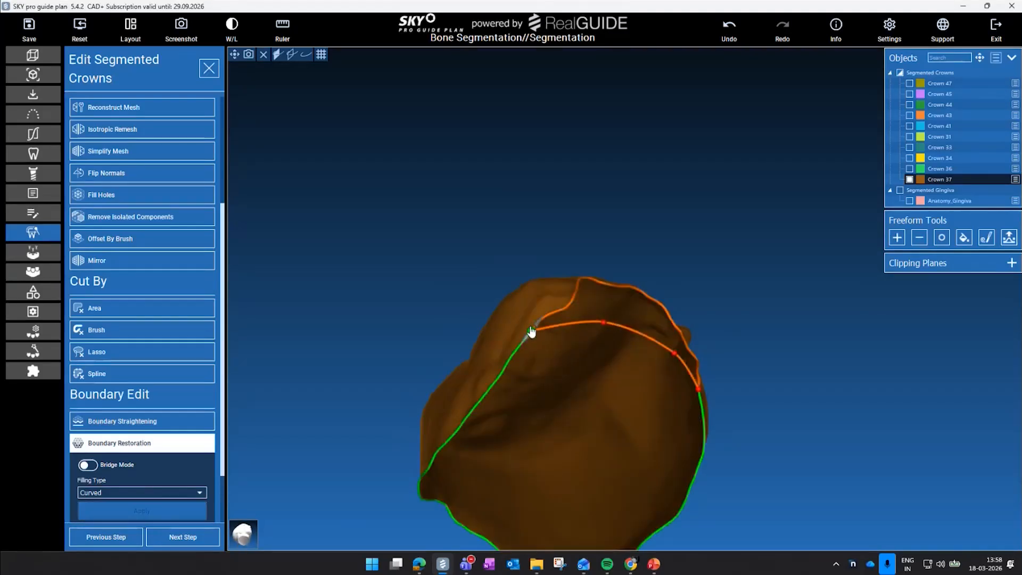
left_click_drag(697, 391, 704, 420)
scroll(746, 338, "down", 3)
left_click_drag(747, 339, 621, 506)
left_click(178, 511)
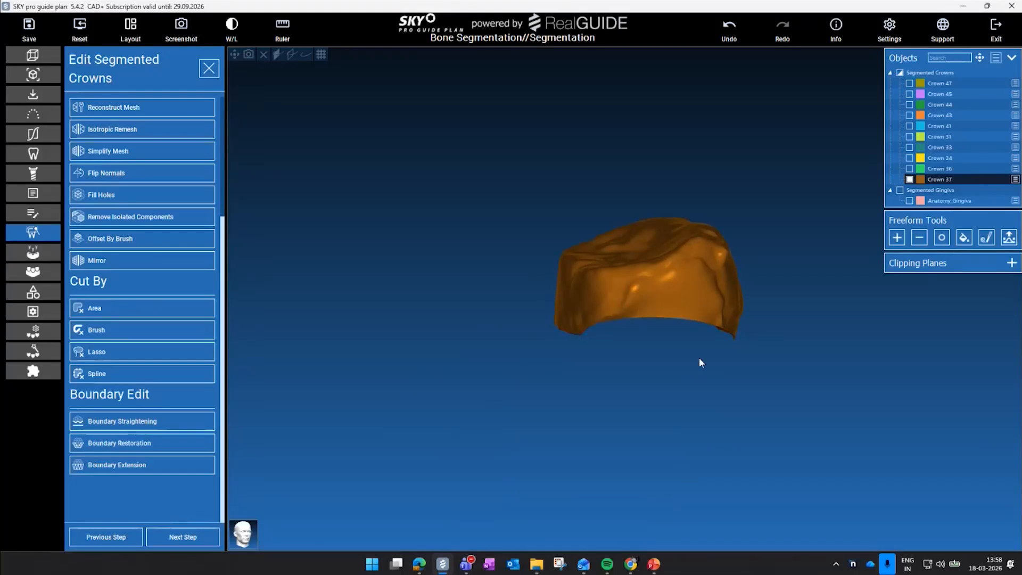
Smooth the restored side wall and surface bumps of crown 37 with a 2.4 mm brush at strength 60, and check the shape
scroll(699, 356, "up", 4)
left_click(941, 238)
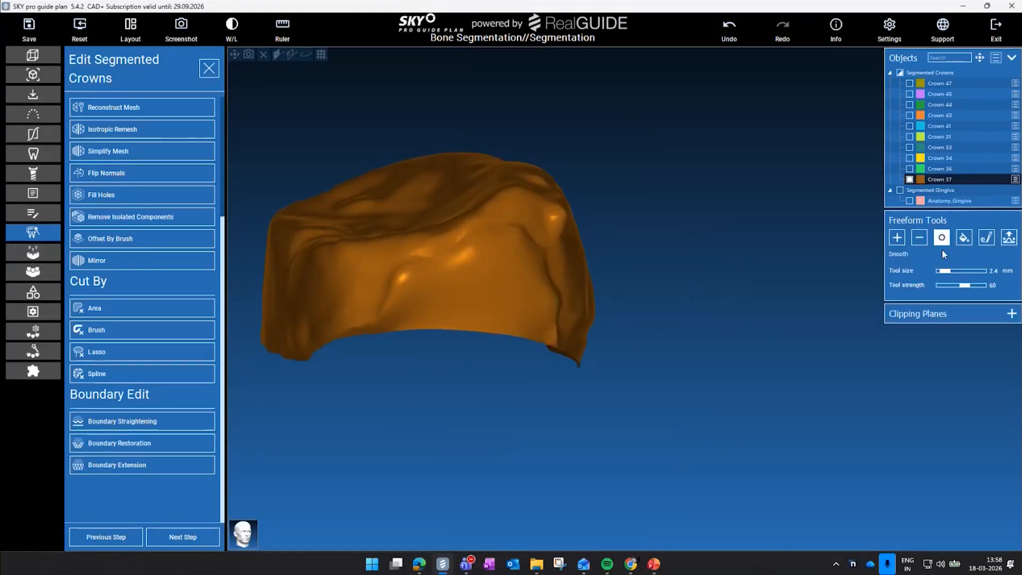
mouse_move(395, 293)
left_mouse_down()
mouse_move(552, 277)
mouse_move(566, 250)
left_mouse_up()
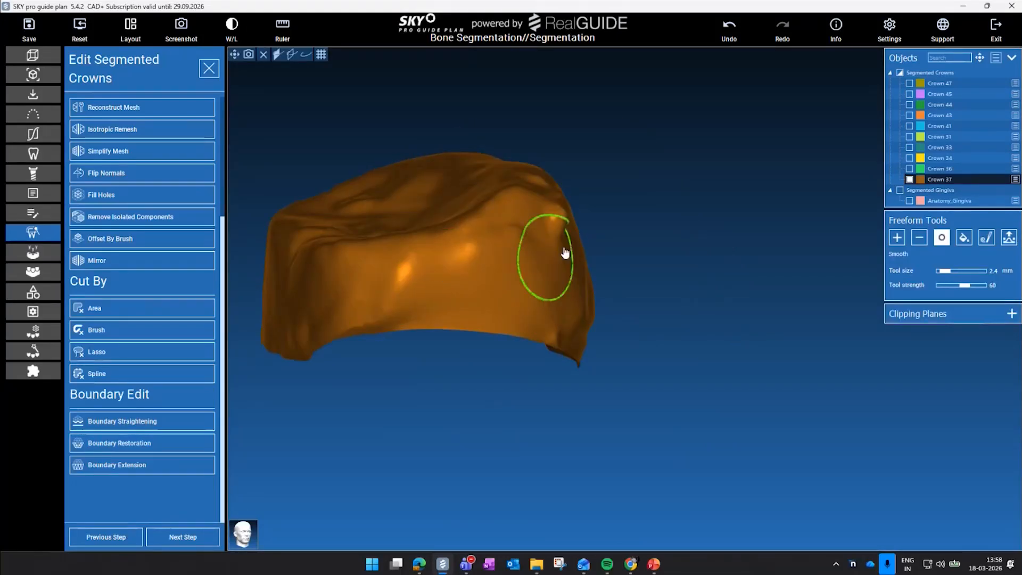
left_click_drag(576, 209, 536, 266)
left_click_drag(559, 223, 628, 277)
scroll(628, 279, "down", 4)
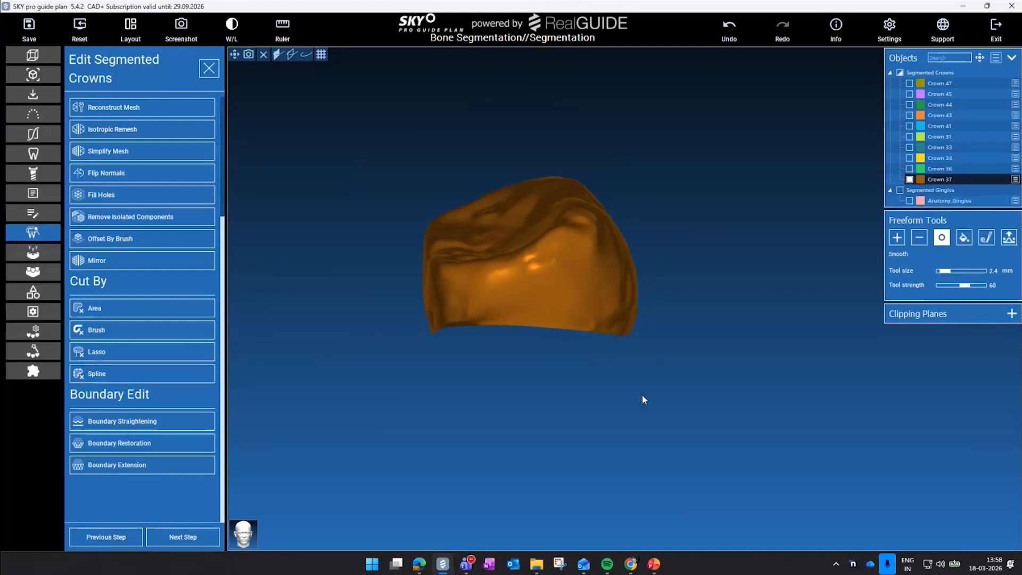
right_click_drag(642, 395, 501, 317)
right_click_drag(588, 392, 652, 408)
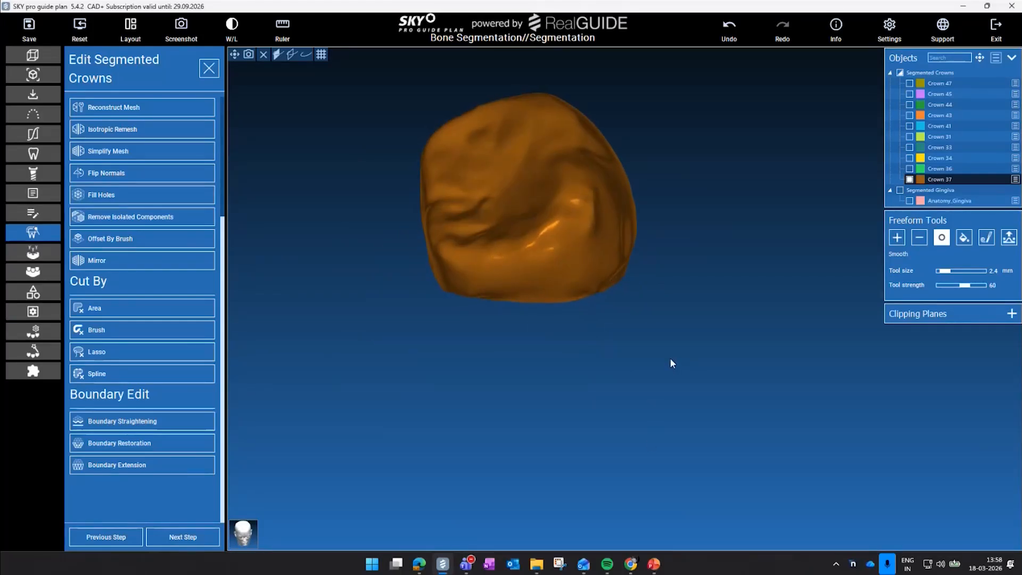
middle_click_drag(670, 358, 667, 415)
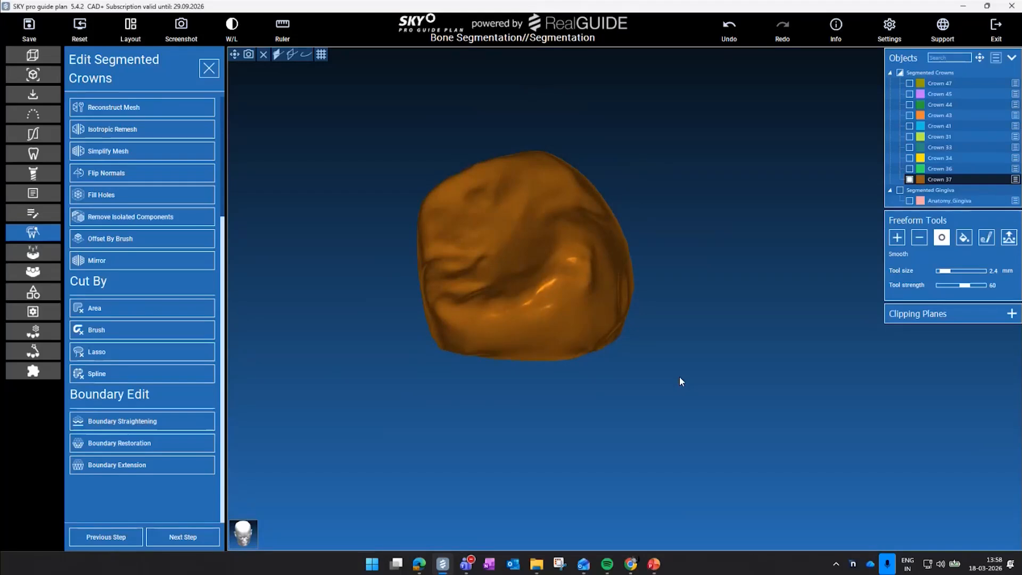
mouse_move(622, 418)
right_mouse_down()
mouse_move(526, 365)
mouse_move(691, 343)
mouse_move(652, 396)
mouse_move(674, 377)
mouse_move(595, 458)
mouse_move(669, 459)
mouse_move(644, 436)
right_mouse_up()
left_click_drag(558, 321, 531, 292)
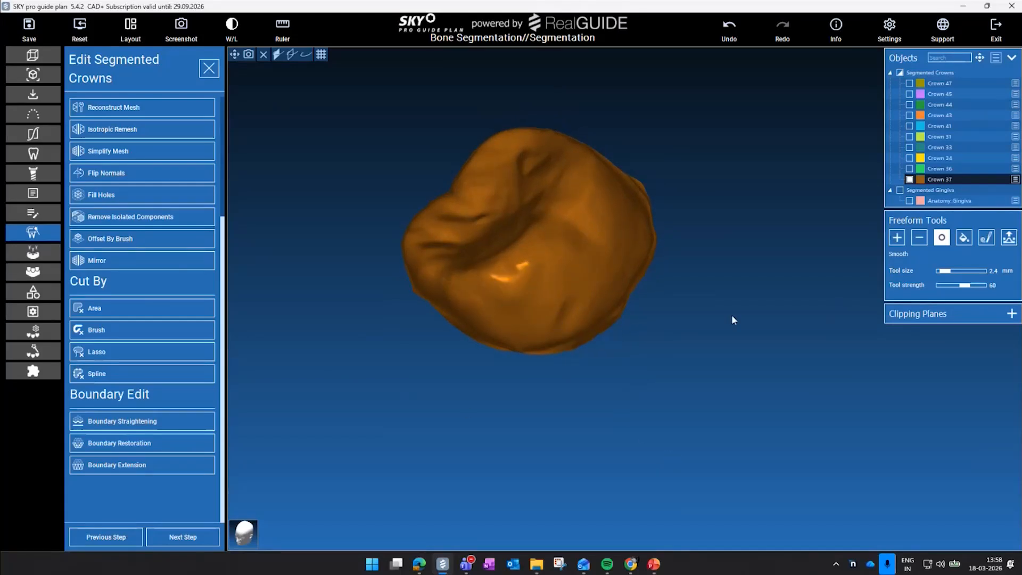
right_click_drag(731, 302, 491, 414)
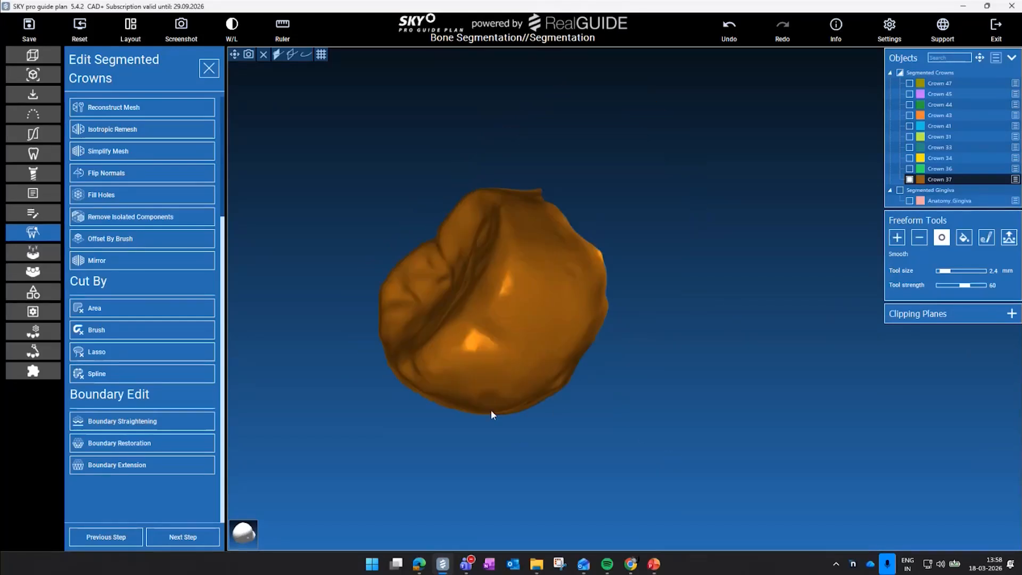
right_click_drag(309, 353, 624, 401)
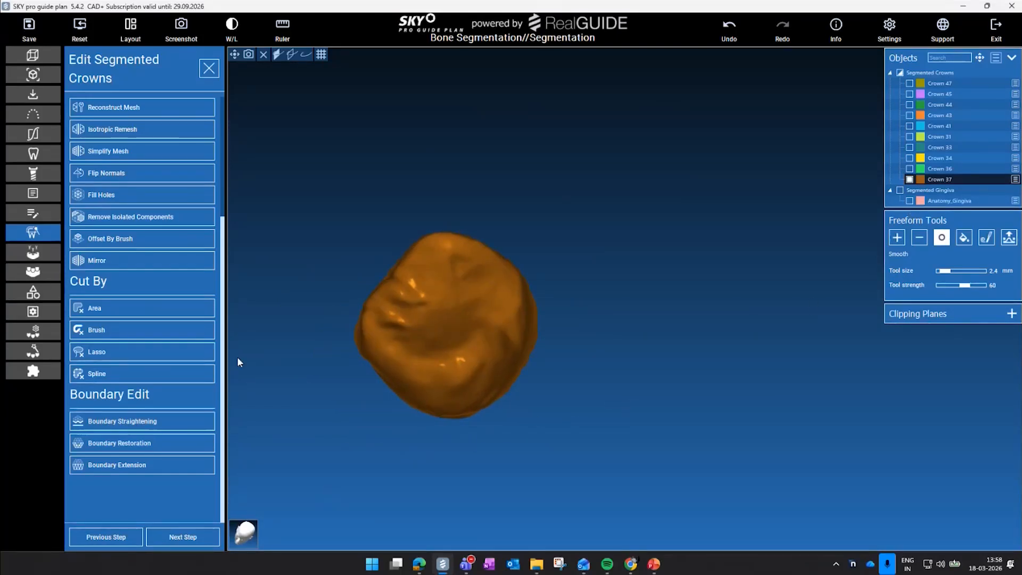
Proceed to editing the segmented gingiva and inspect the gingiva mesh around the crown openings
left_click(205, 537)
right_click_drag(440, 377, 557, 274)
scroll(590, 395, "up", 3)
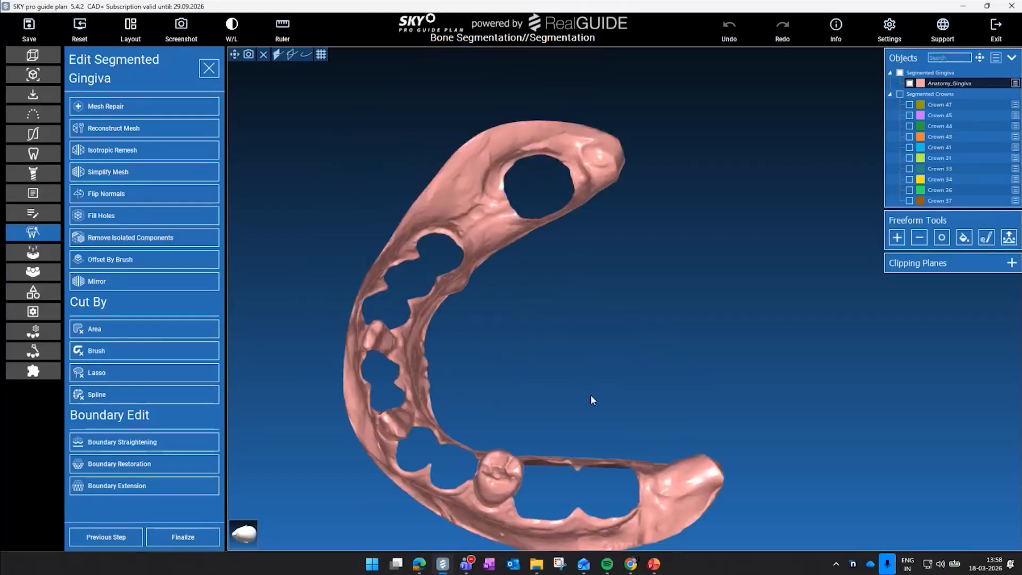
Start Fill Holes on the gingiva mesh and select the five crown openings, leaving the outer border unselected
middle_click_drag(590, 394, 600, 419)
middle_click_drag(631, 465, 597, 375)
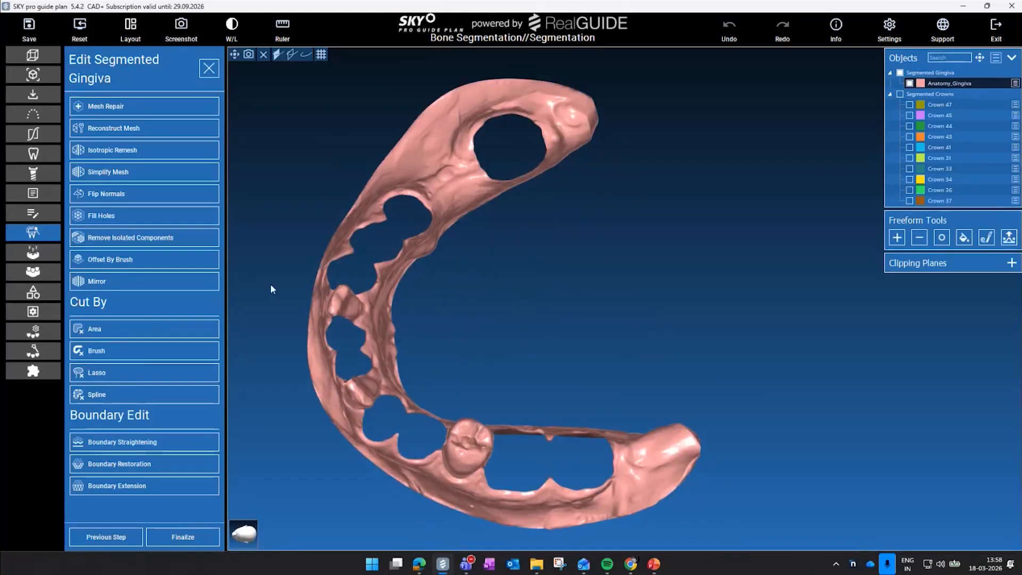
left_click(136, 219)
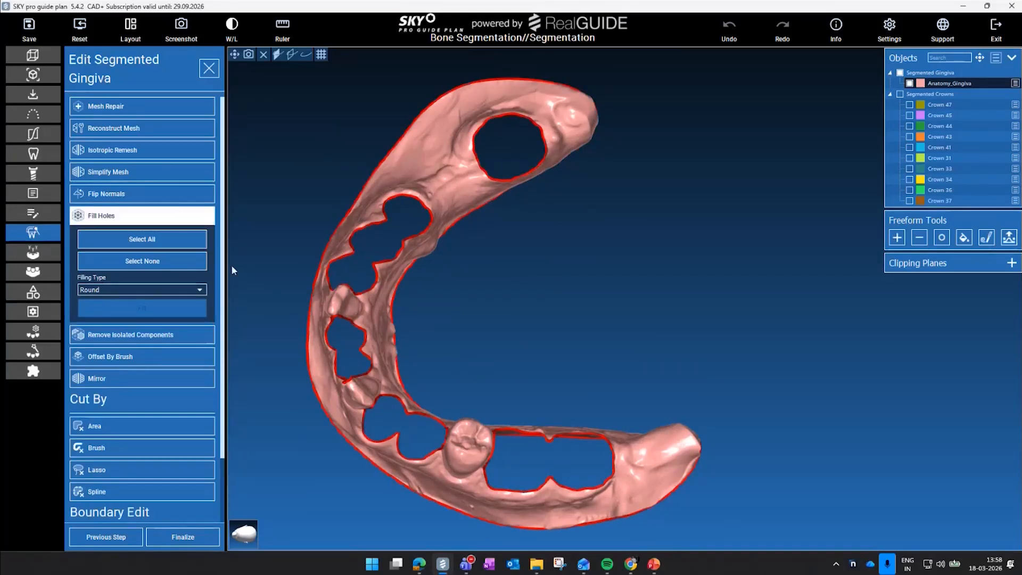
left_click(492, 184)
left_click(431, 217)
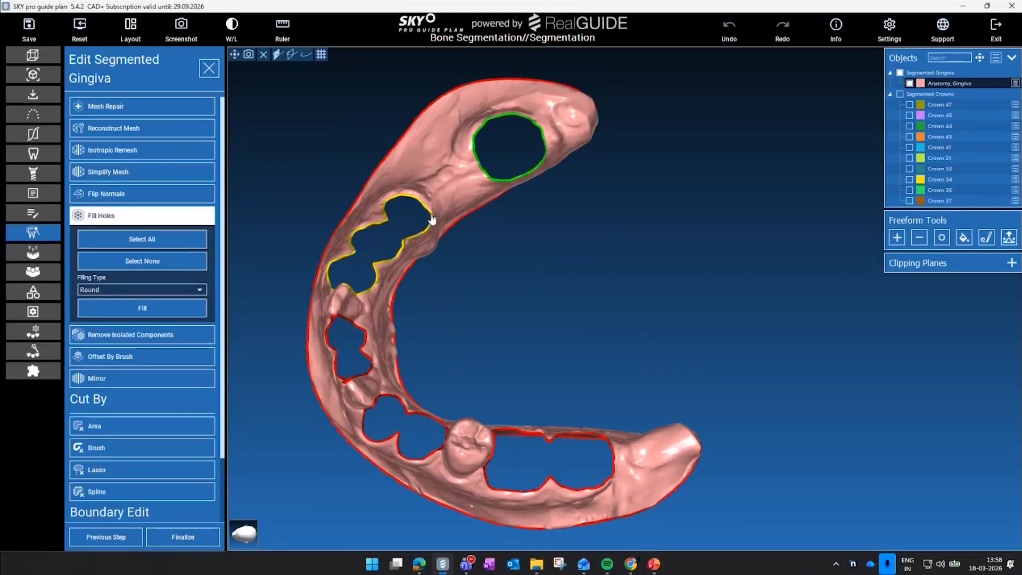
left_click(366, 335)
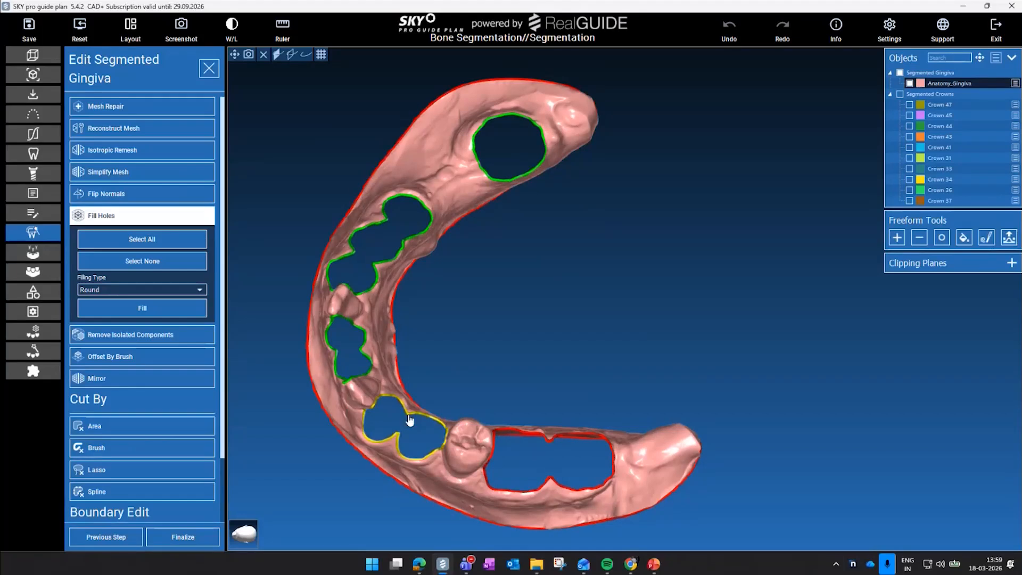
left_click(439, 425)
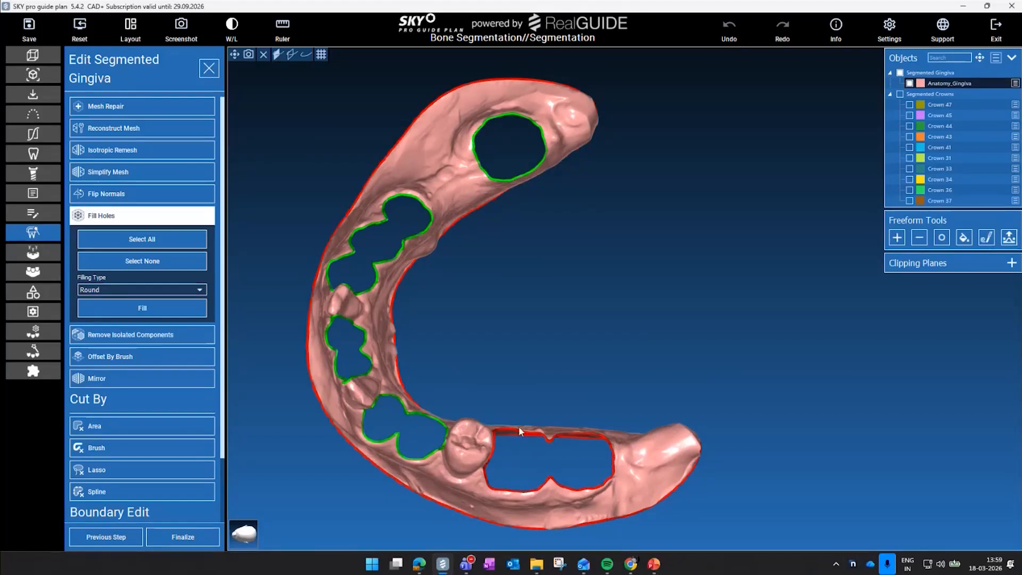
left_click(519, 431)
Try filling the selected crown openings with the Curved filling type, inspect the result, and undo the fill
scroll(624, 382, "down", 3)
right_click_drag(615, 376, 657, 294)
left_click(116, 290)
left_click(114, 303)
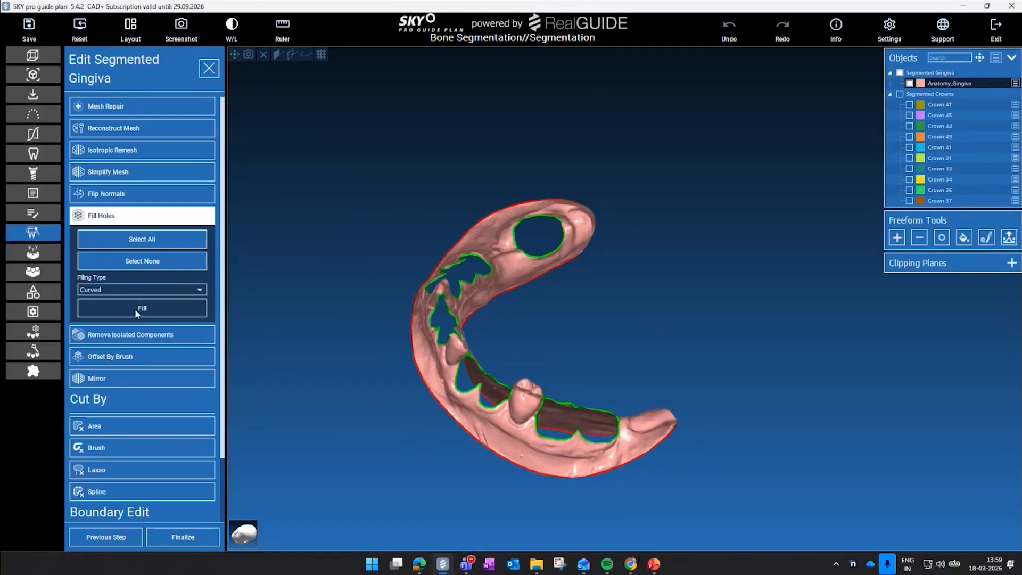
left_click(135, 309)
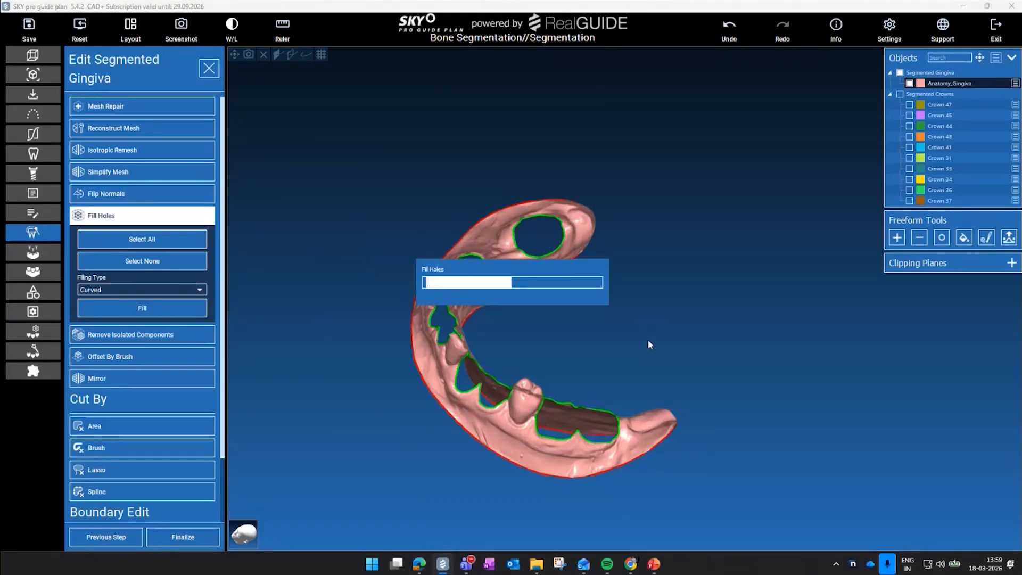
left_click_drag(620, 344, 730, 116)
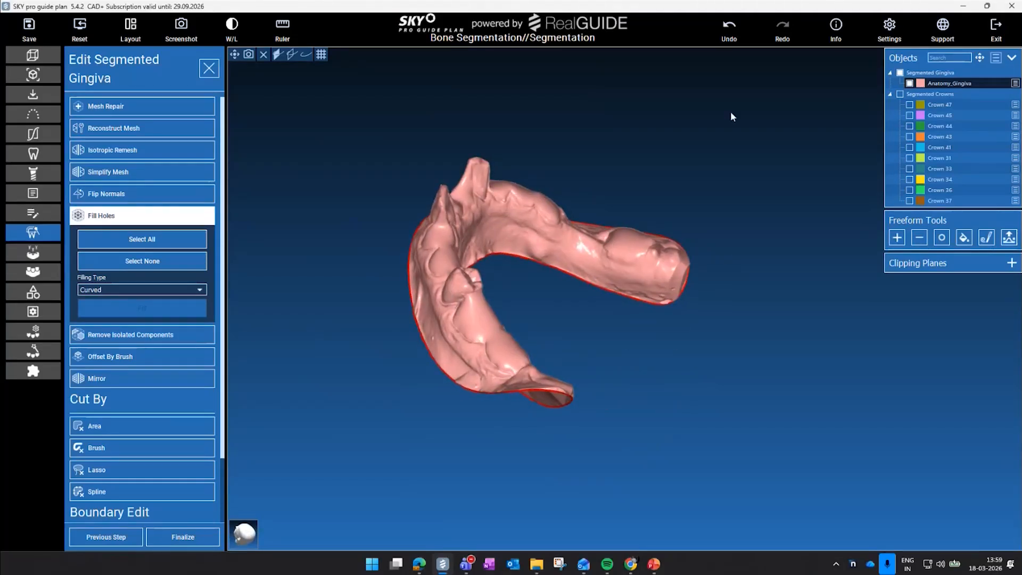
left_click(729, 26)
Set the filling type to Round, reselect the five crown openings of the gingiva, and fill them
left_click(152, 291)
left_click(170, 314)
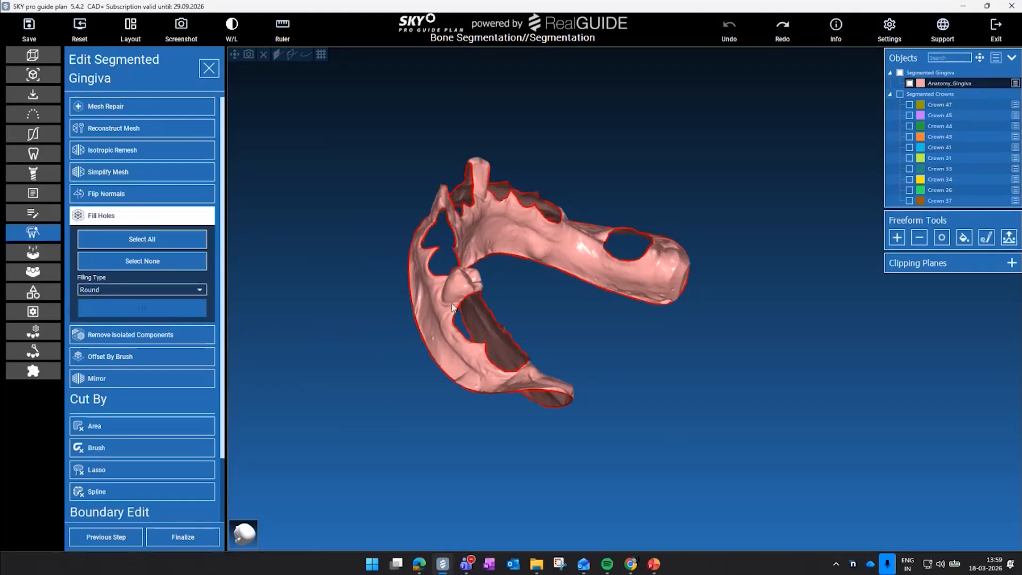
scroll(454, 308, "up", 3)
left_click(477, 356)
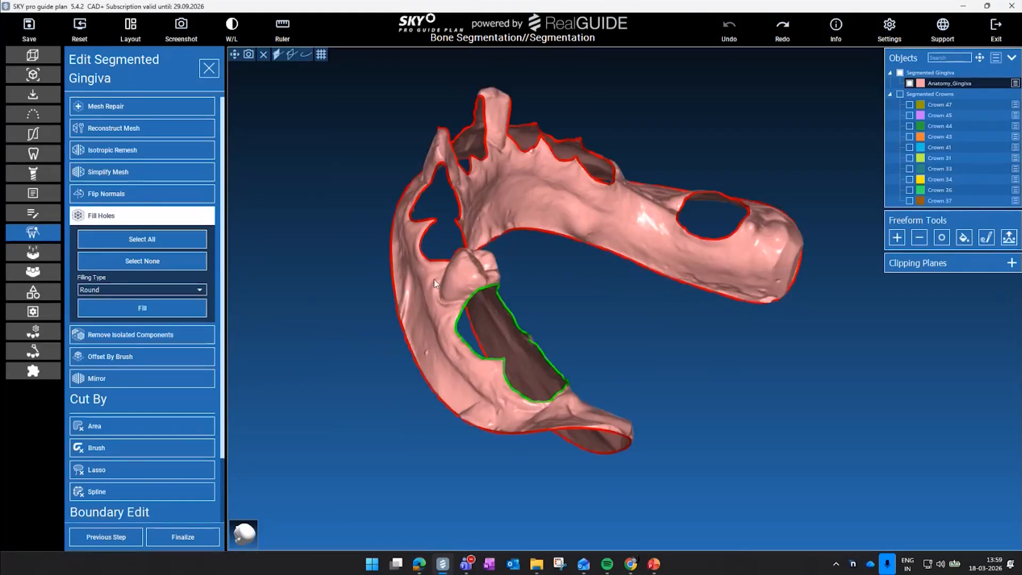
right_click_drag(446, 221, 505, 154)
left_click(498, 145)
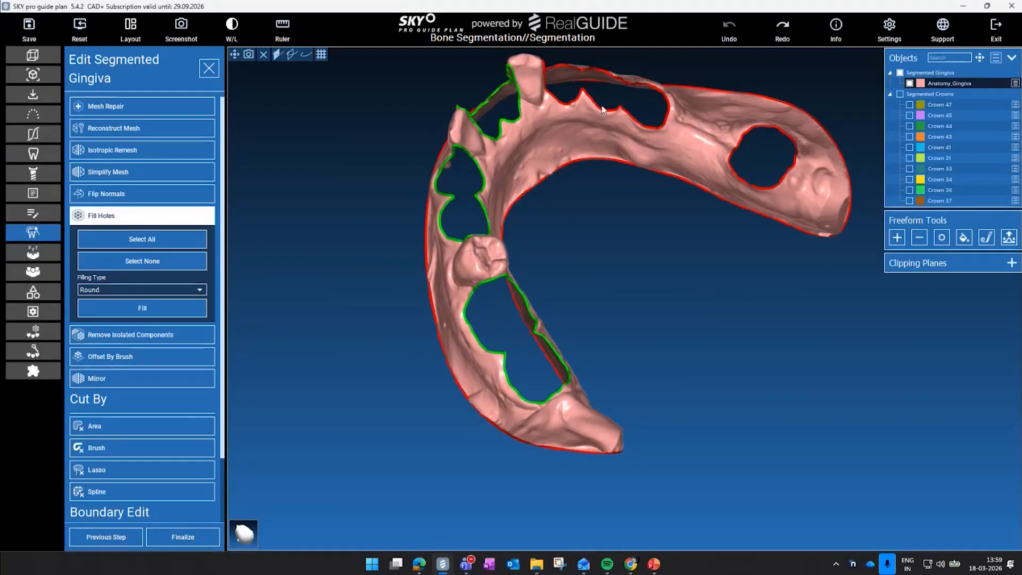
left_click(660, 124)
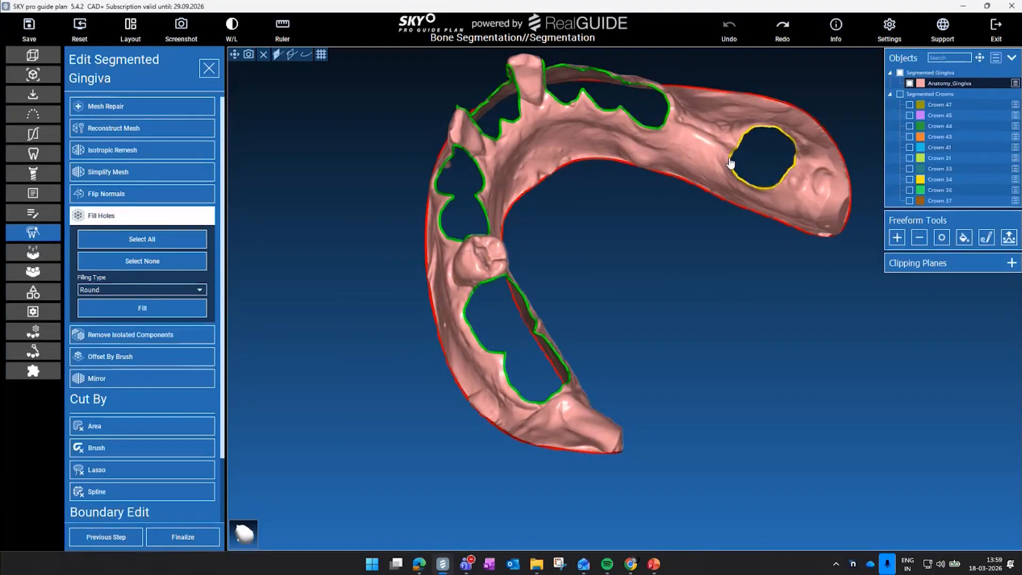
middle_click_drag(715, 292, 668, 312)
left_click(151, 311)
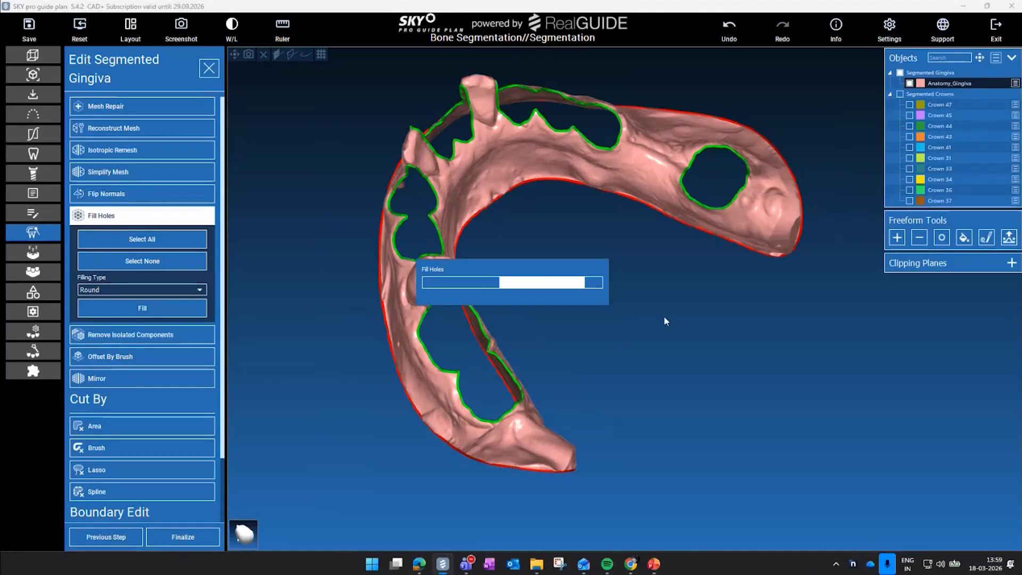
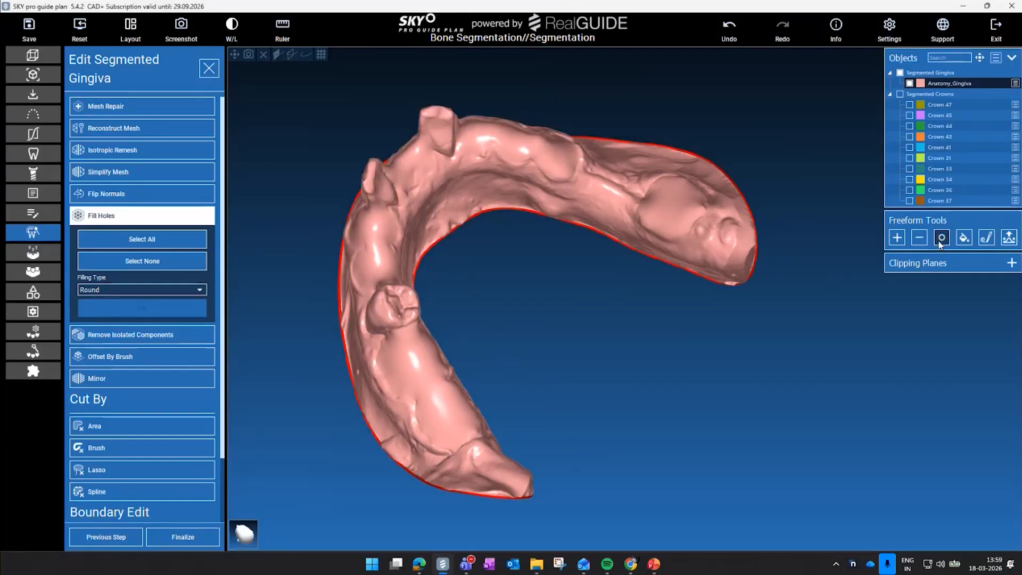
Hollow the filled surfaces at sites 36 and 37 with the Remove freeform tool at strength 60, and check the gingiva
left_click(920, 238)
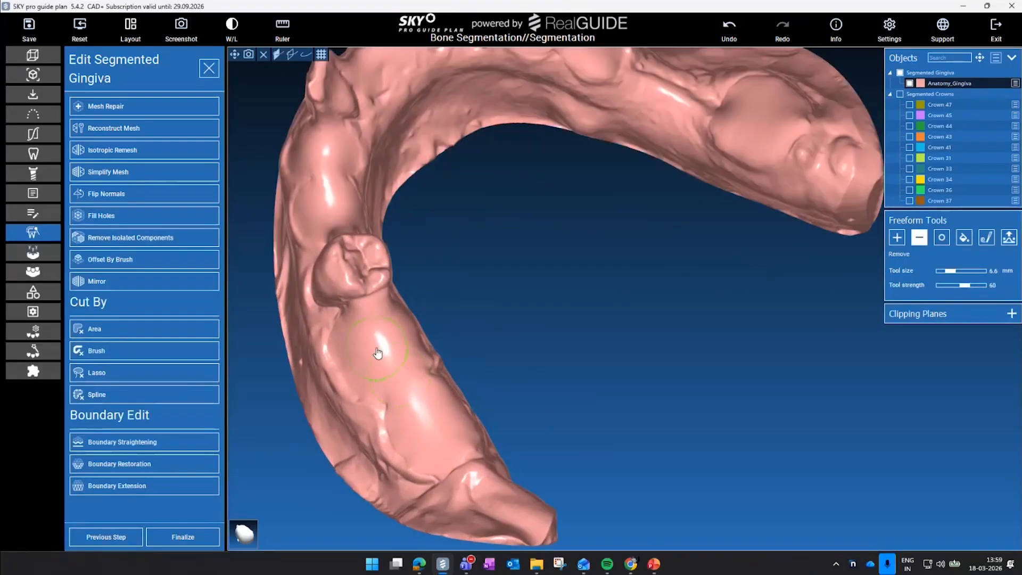
left_click(921, 240)
left_click(921, 239)
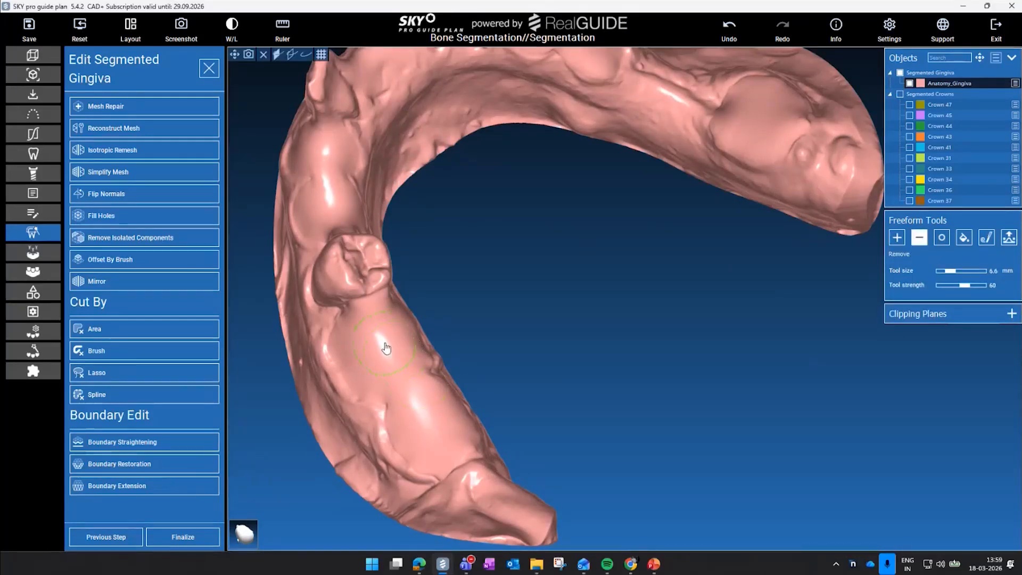
mouse_move(381, 345)
left_mouse_down()
mouse_move(368, 371)
mouse_move(397, 341)
mouse_move(401, 374)
mouse_move(351, 347)
mouse_move(381, 316)
left_mouse_up()
mouse_move(410, 362)
left_mouse_down()
mouse_move(402, 376)
mouse_move(429, 426)
mouse_move(421, 407)
left_mouse_up()
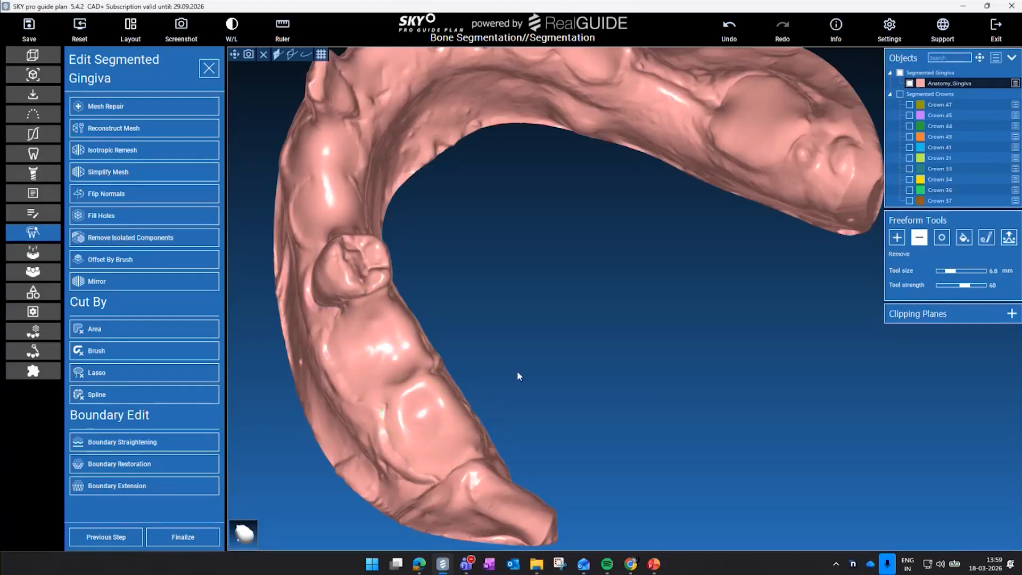
scroll(517, 371, "down", 3)
middle_click_drag(522, 362, 535, 444)
mouse_move(534, 444)
left_mouse_down()
mouse_move(583, 407)
mouse_move(565, 432)
left_mouse_up()
middle_click_drag(564, 400, 529, 351)
Finalize the gingiva editing and save the segmentation project, overwriting the old project file
left_click(162, 544)
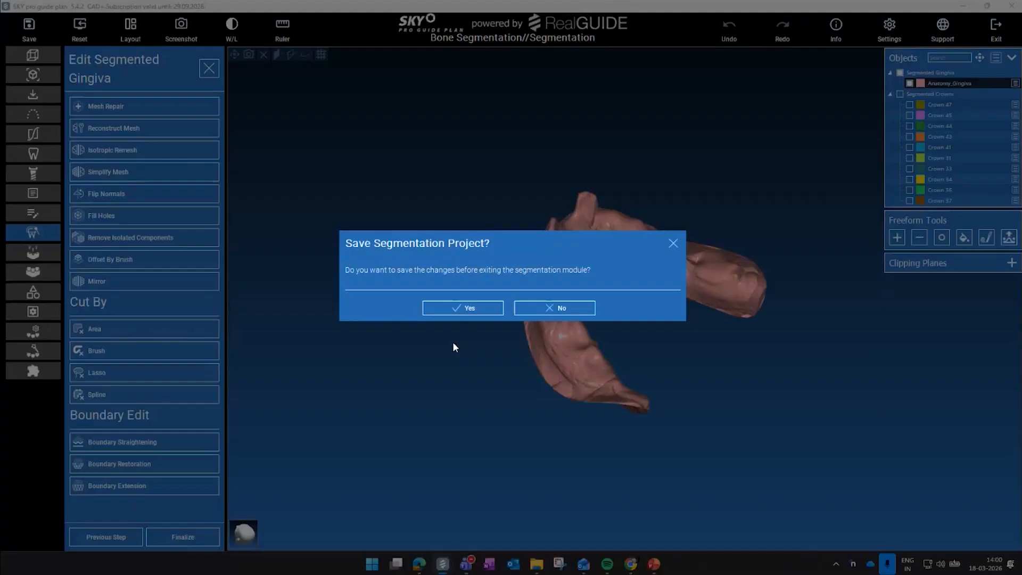
left_click(478, 308)
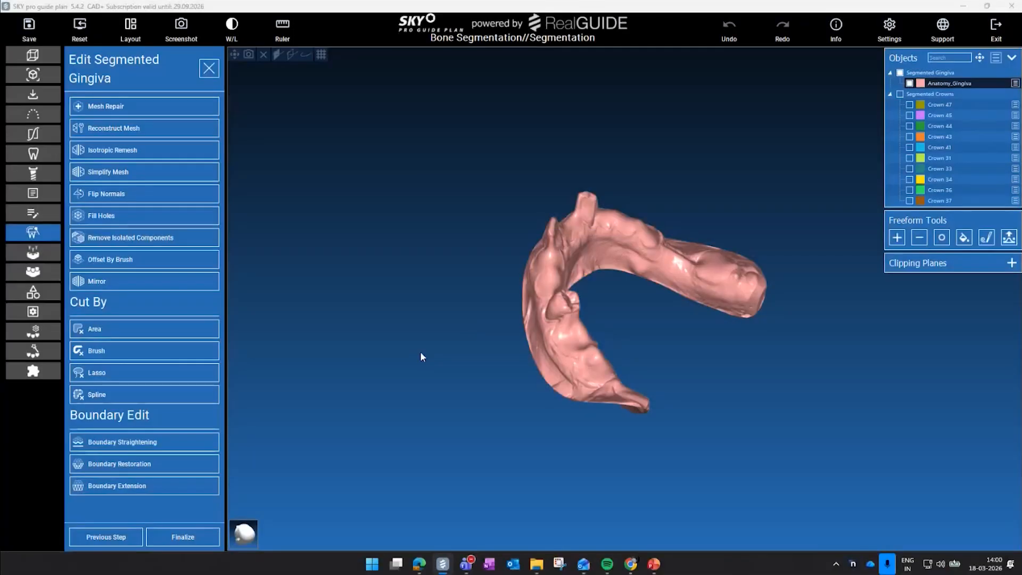
left_click(431, 311)
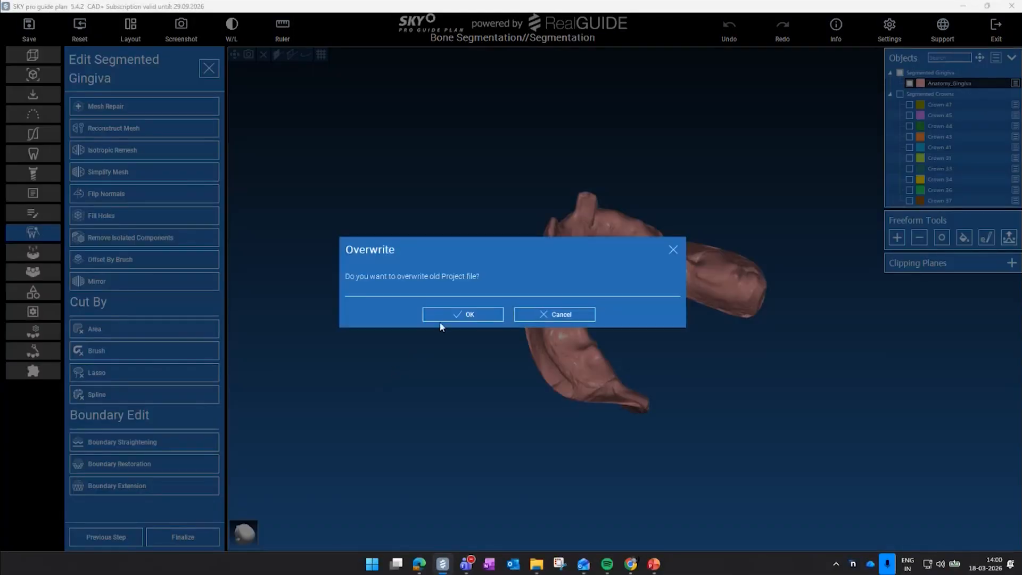
left_click(482, 314)
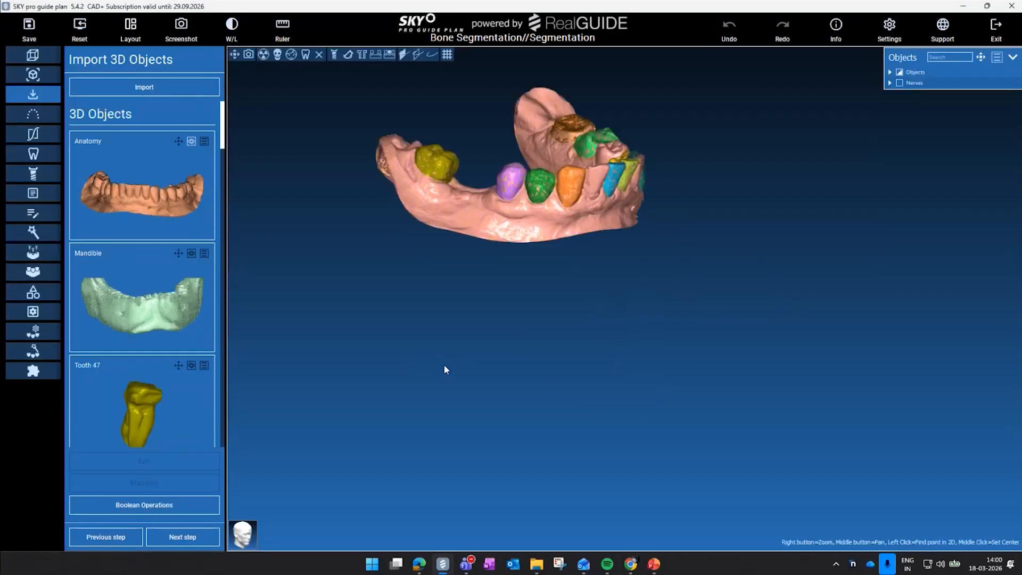
Inspect the segmented crowns on the model and hide the original Anatomy object
right_click_drag(548, 301, 536, 226)
middle_click_drag(536, 225, 548, 330)
left_click_drag(548, 329, 472, 304)
middle_click_drag(658, 216, 535, 318)
left_click_drag(535, 321, 574, 314)
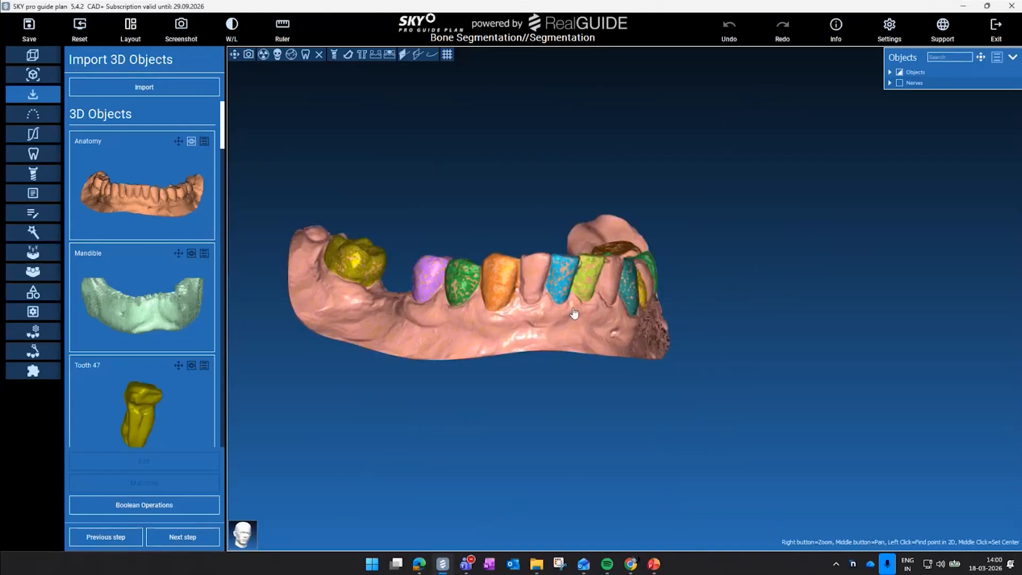
left_click(890, 72)
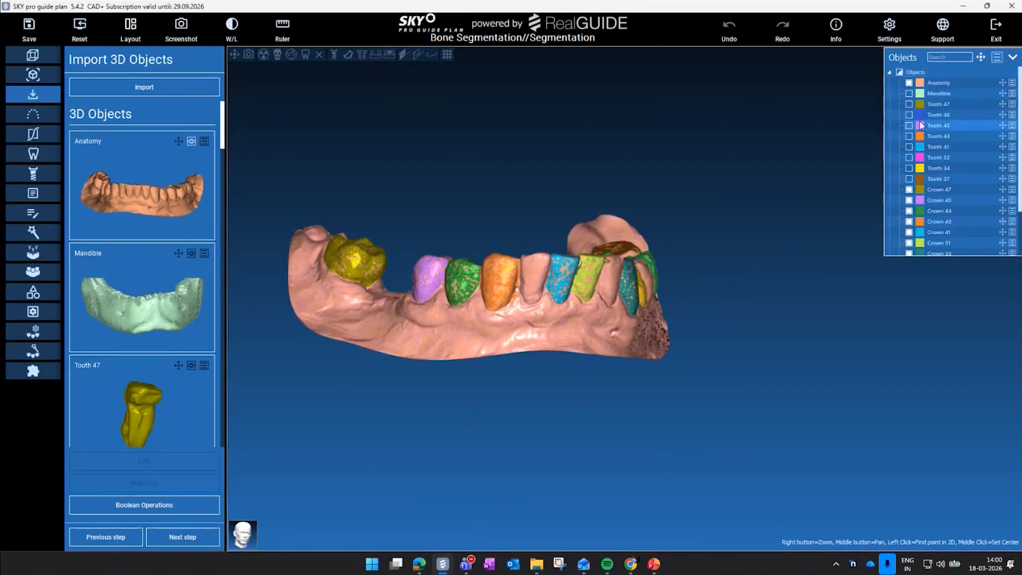
left_click(909, 83)
Toggle the visibility of Anatomy_Gingiva to compare the crowns alone with the crowns seated in the gingiva
scroll(914, 223, "down", 2)
left_click(910, 240)
left_click_drag(749, 271, 696, 299)
left_click(910, 241)
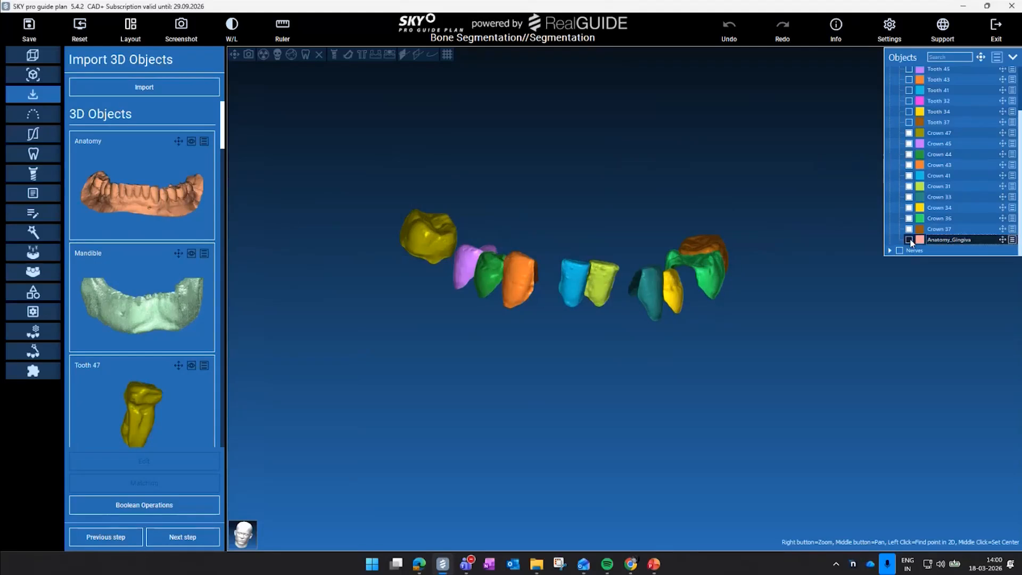
left_click(910, 240)
scroll(905, 186, "up", 2)
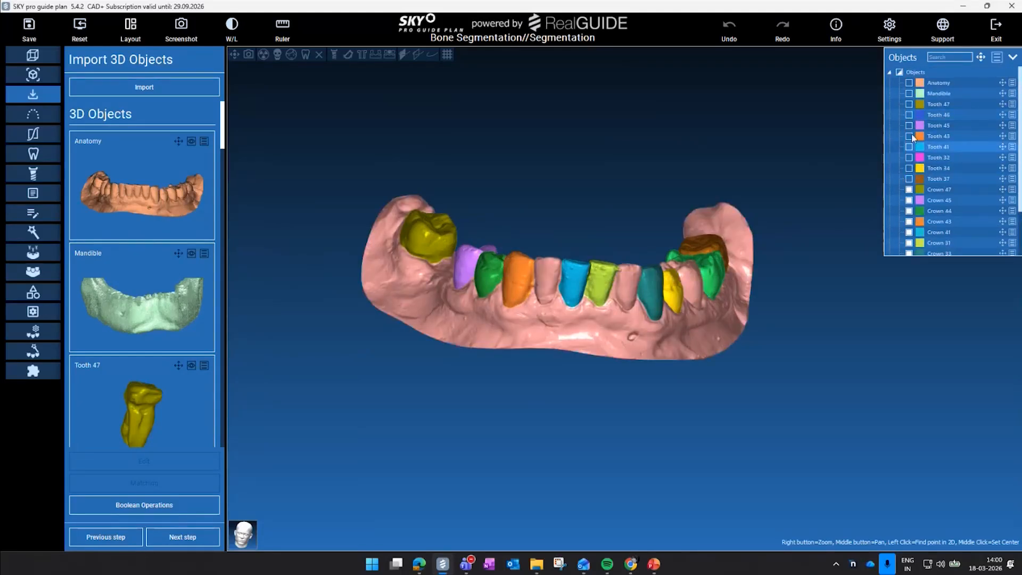
Open Boolean Operations and hide the Anatomy object to inspect the Anatomy_Gingiva mesh alone
scroll(146, 439, "down", 3)
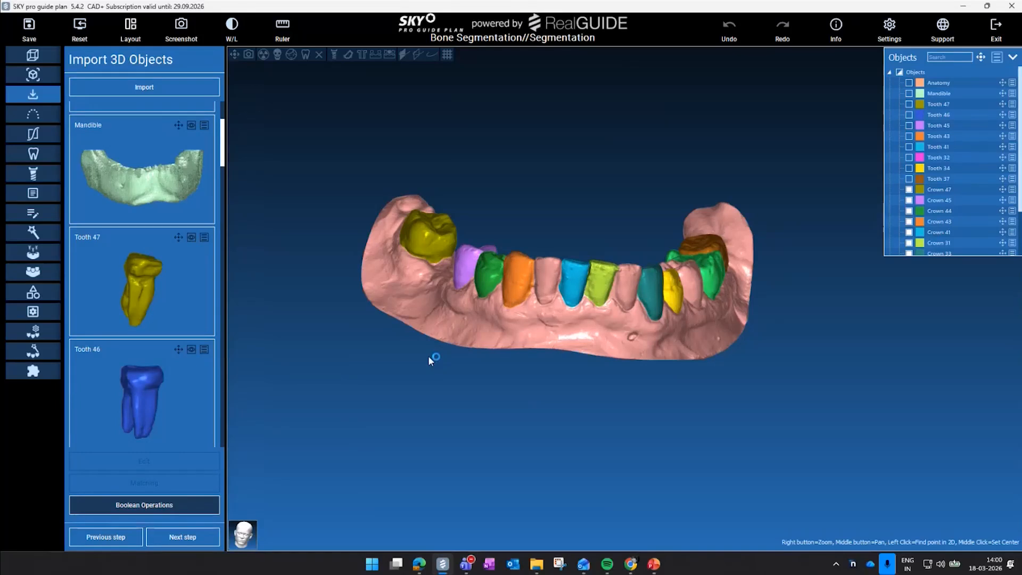
scroll(557, 276, "up", 3)
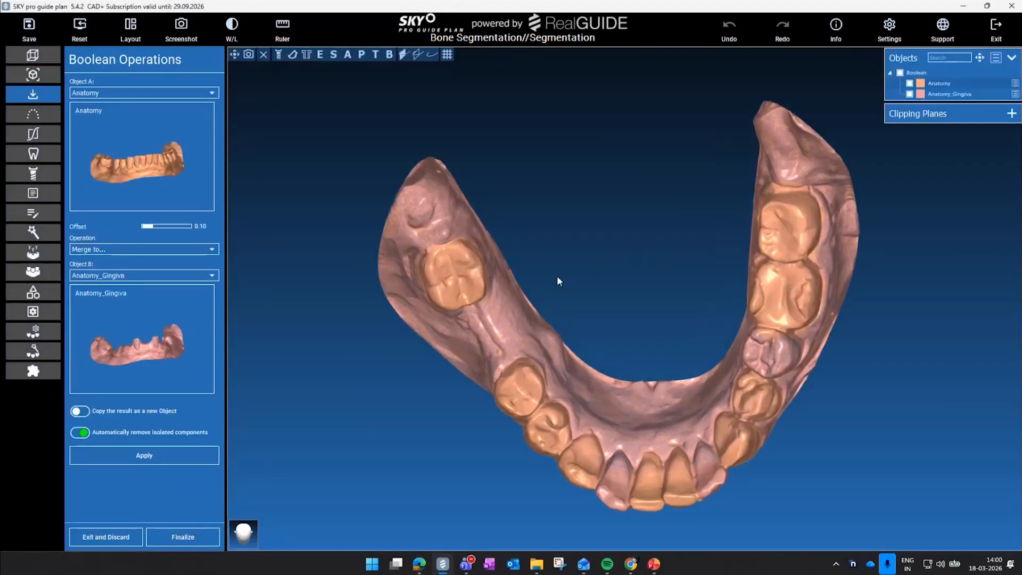
middle_click_drag(573, 327, 514, 339)
scroll(515, 336, "down", 2)
left_click_drag(526, 270, 539, 170)
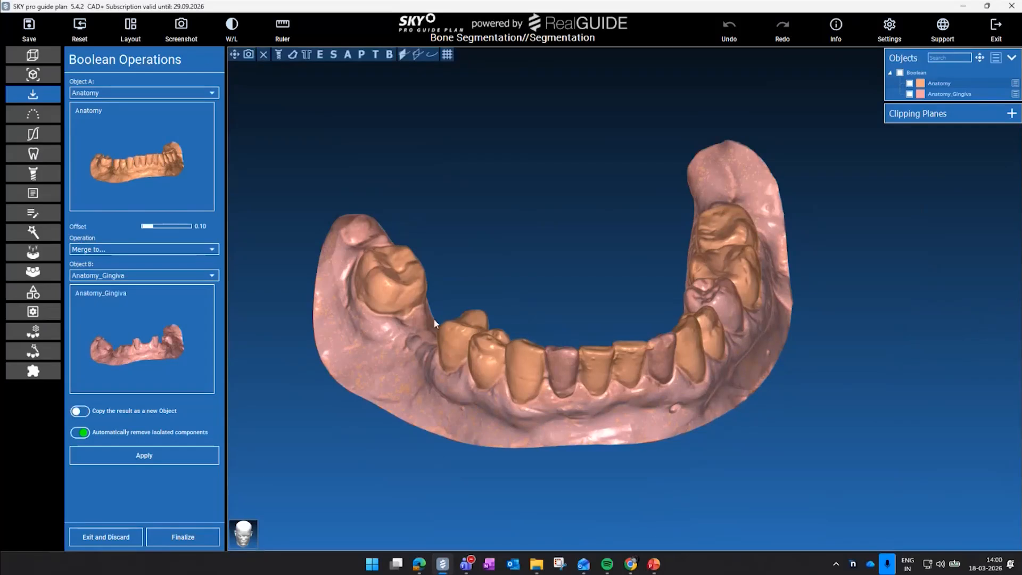
left_click(910, 84)
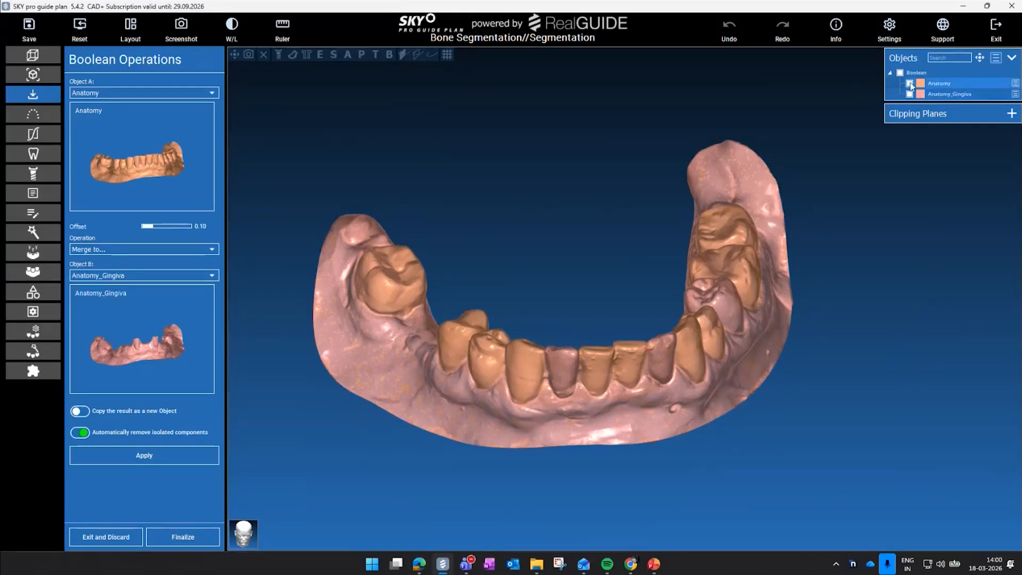
left_click_drag(647, 230, 677, 169)
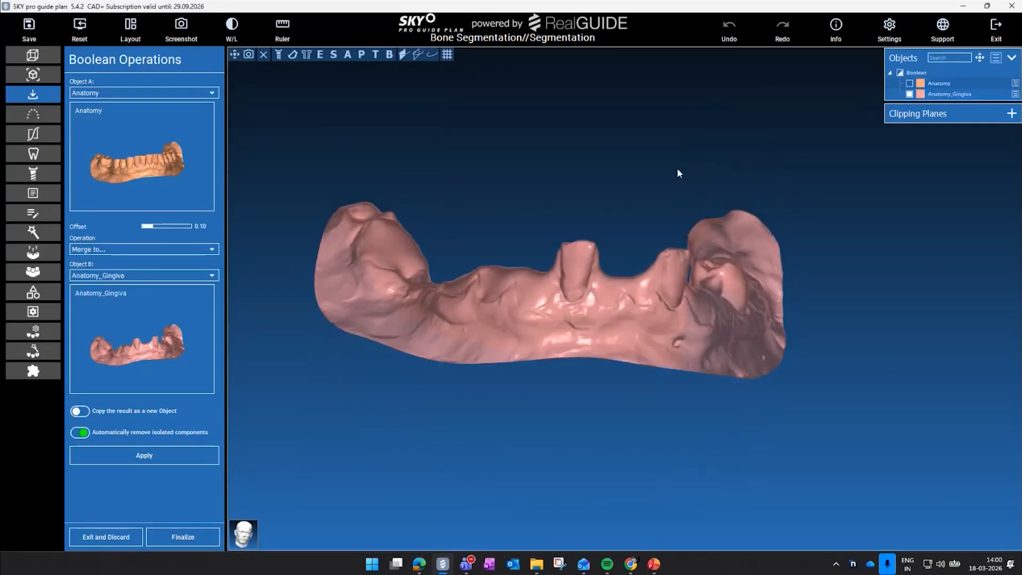
mouse_move(558, 219)
left_mouse_down()
mouse_move(551, 257)
mouse_move(549, 219)
left_mouse_up()
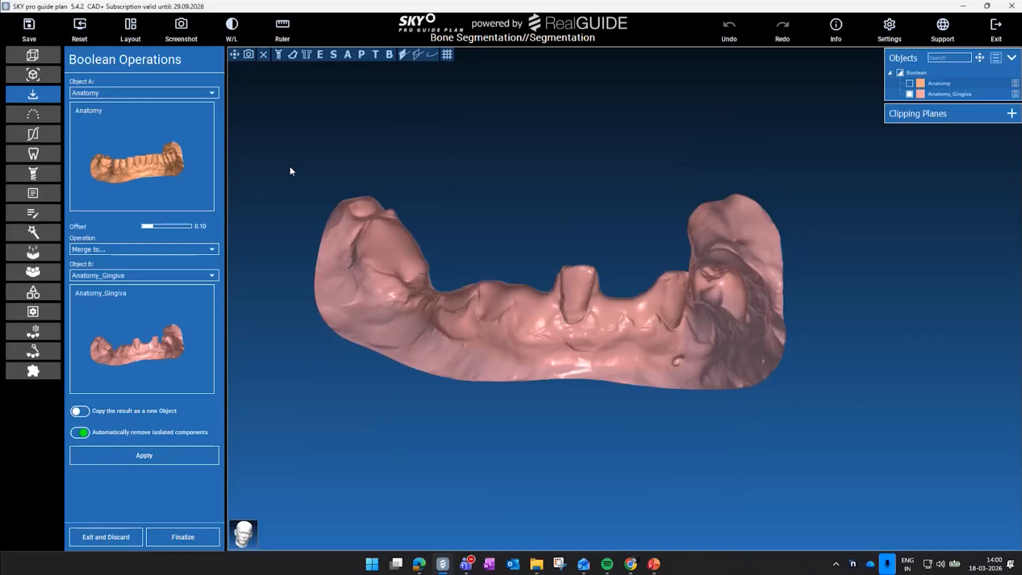
Choose Tooth 45 as object A, set the operation to Subtract from Anatomy_Gingiva, and check the tooth's position in the gingiva
left_click(118, 94)
scroll(134, 144, "down", 4)
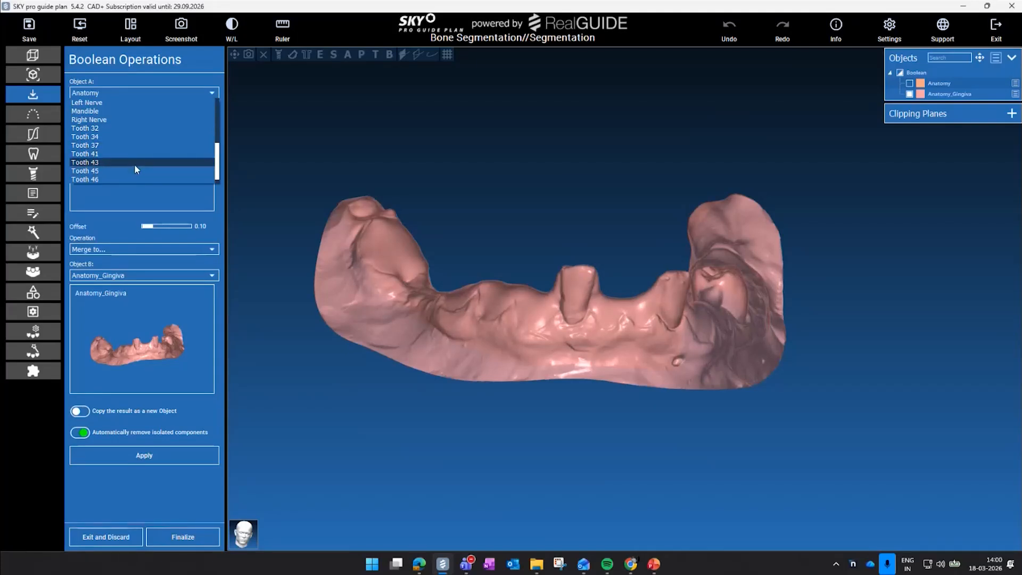
left_click(131, 168)
left_click_drag(444, 235, 405, 320)
left_click(158, 251)
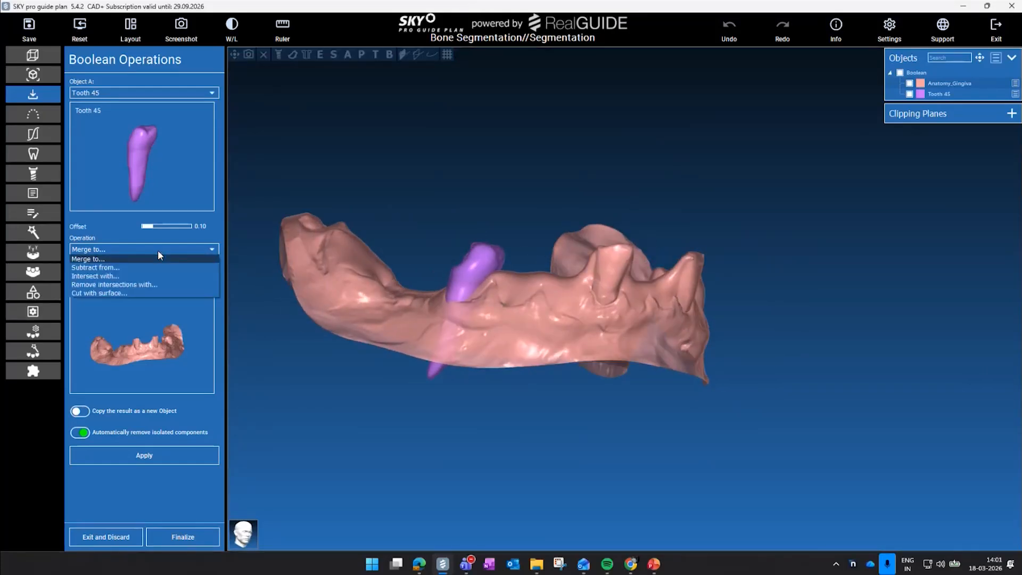
left_click(156, 268)
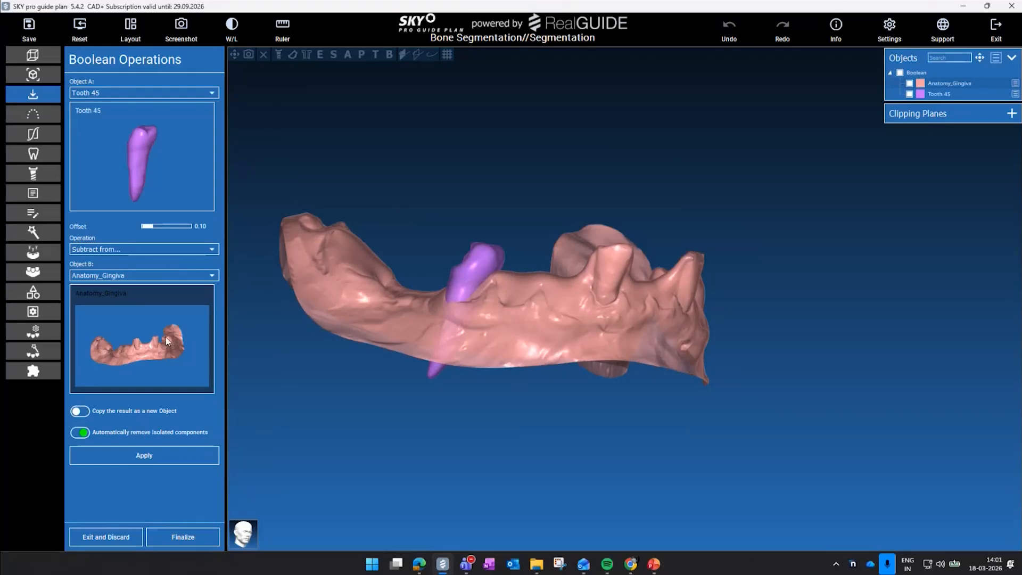
mouse_move(516, 355)
left_mouse_down()
mouse_move(596, 385)
mouse_move(525, 367)
left_mouse_up()
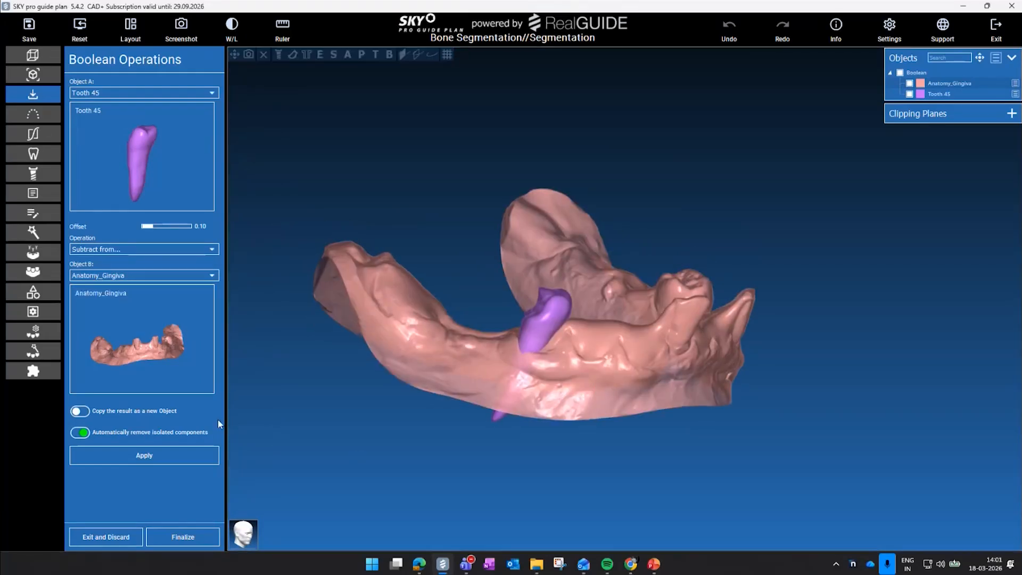
Apply the subtraction of Tooth 45 from Anatomy_Gingiva, inspect the socket from above and below, and finalize the Boolean operation
left_click(171, 455)
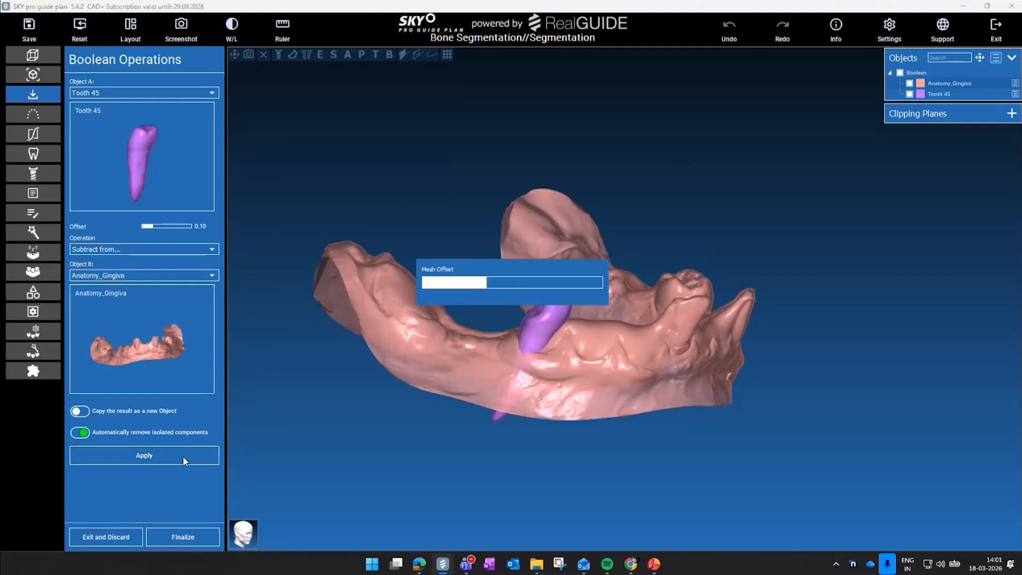
left_click_drag(579, 398, 532, 429)
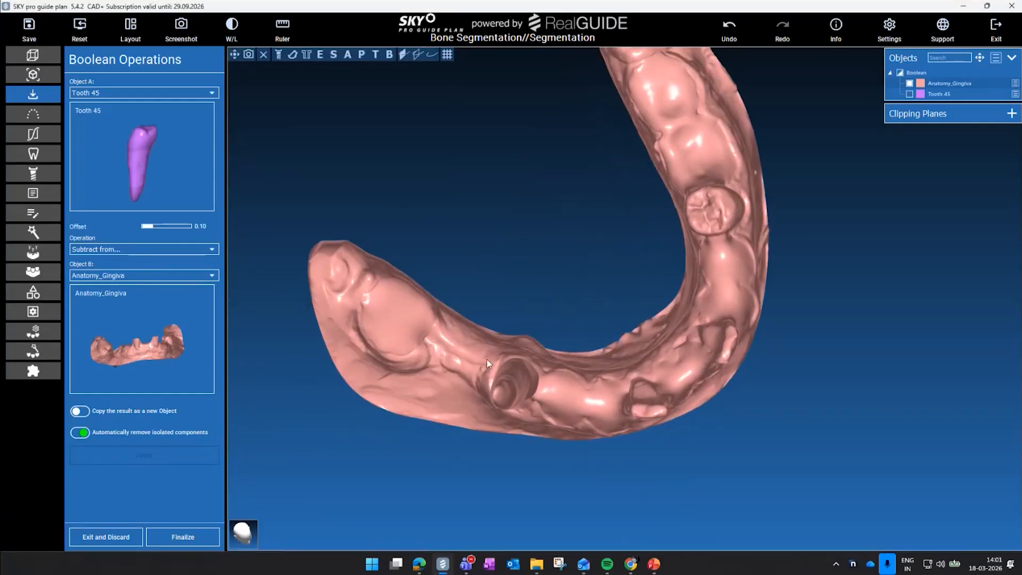
left_click_drag(483, 377, 439, 348)
scroll(355, 264, "up", 5)
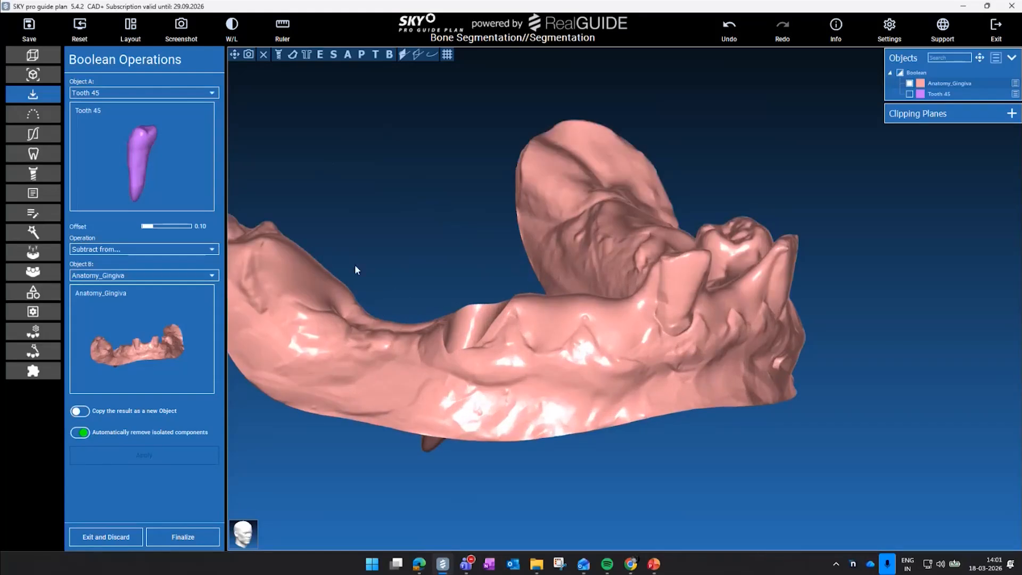
left_click_drag(404, 292, 391, 305)
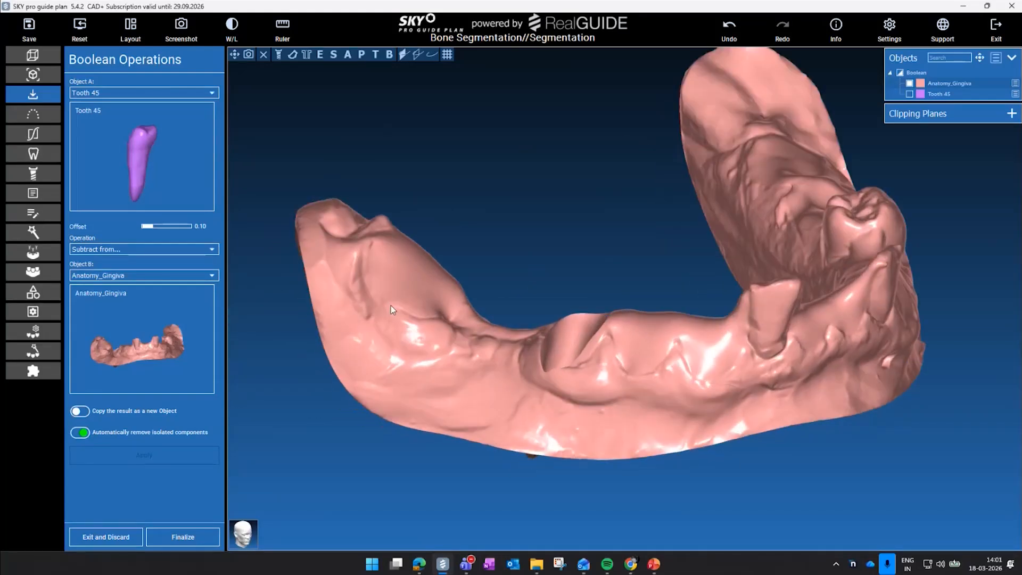
left_click_drag(414, 260, 533, 336)
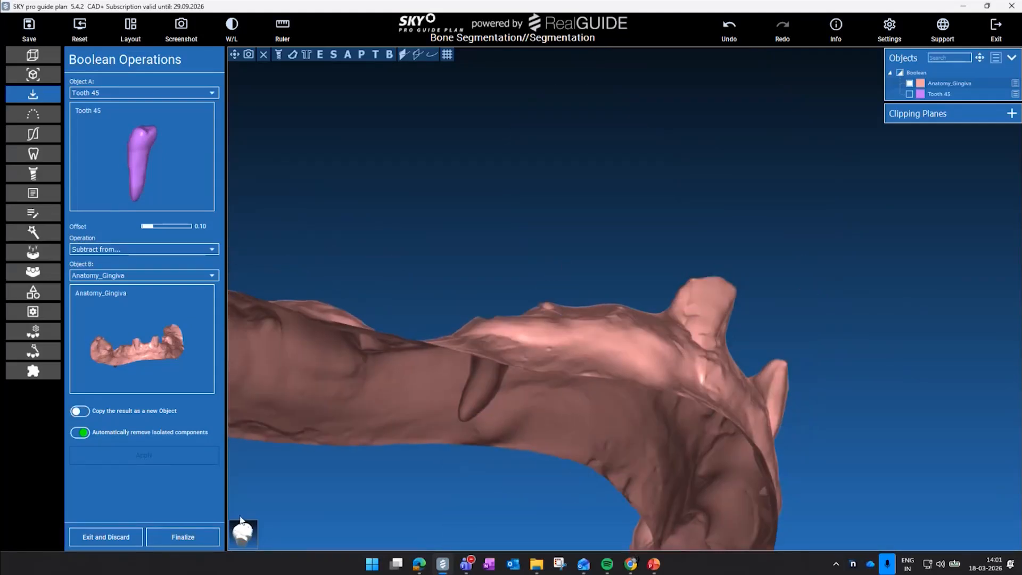
left_click(206, 535)
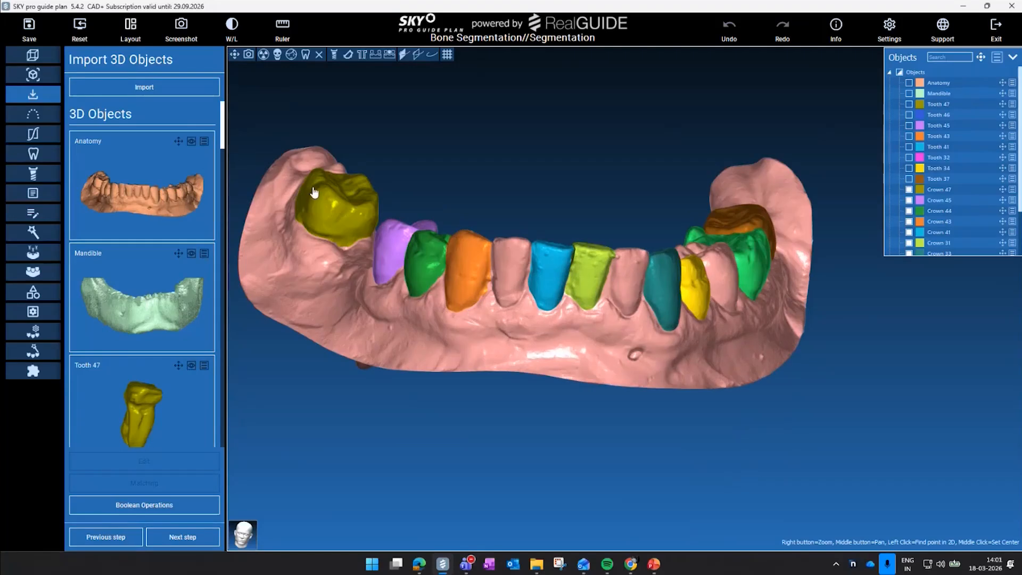
Find Anatomy_Gingiva among the 3D objects and open it for STL editing
scroll(170, 327, "down", 15)
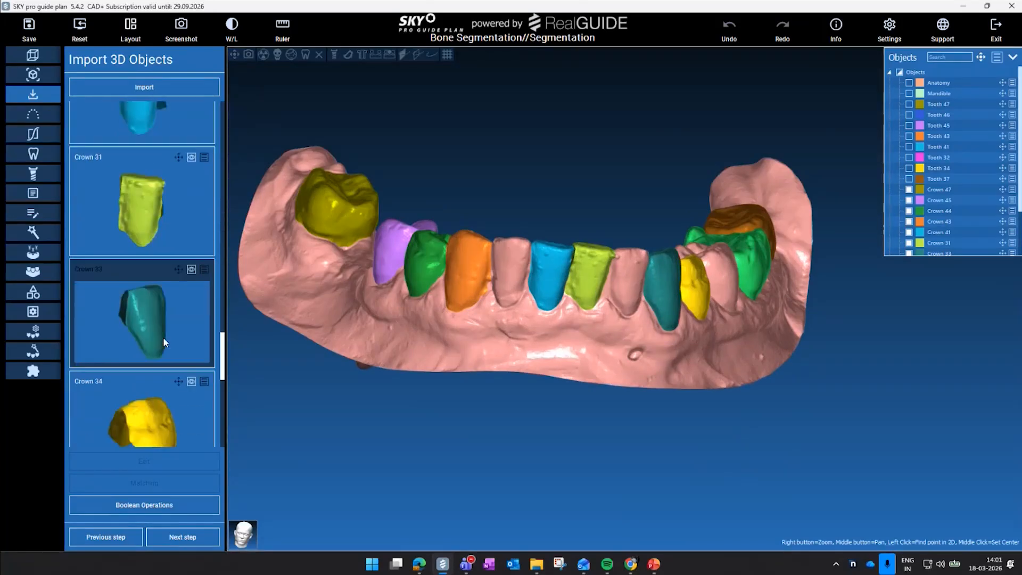
scroll(181, 345, "down", 6)
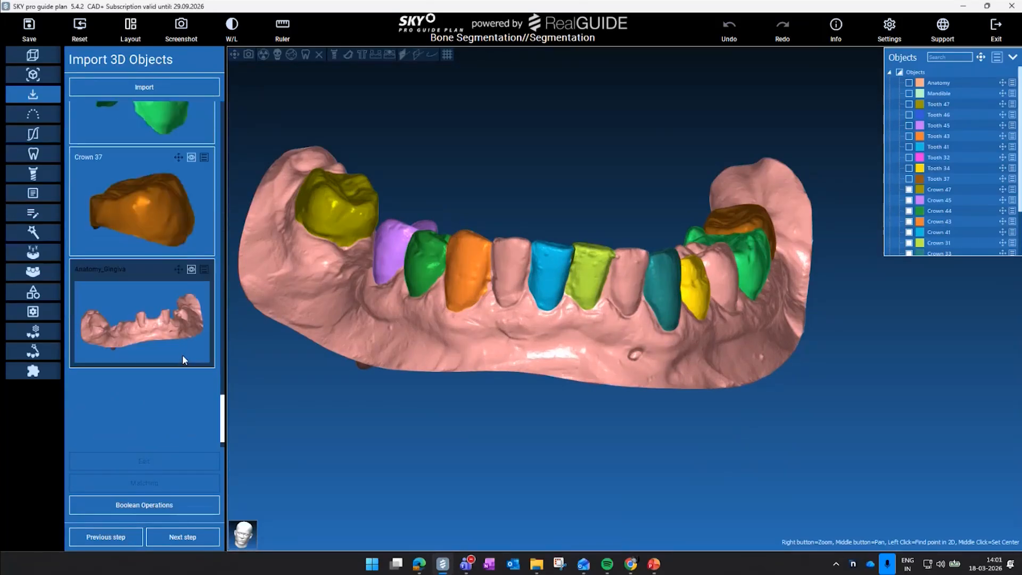
left_click(183, 355)
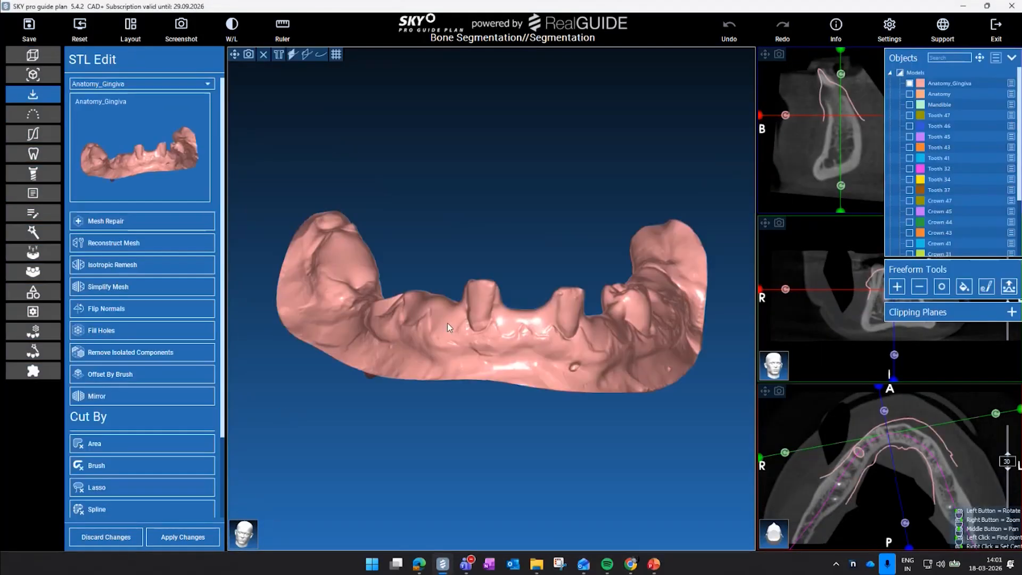
Try to cut off the root end protruding beneath the gingiva with a polygonal area cut, then undo it
left_click_drag(462, 323, 414, 333)
left_click(106, 444)
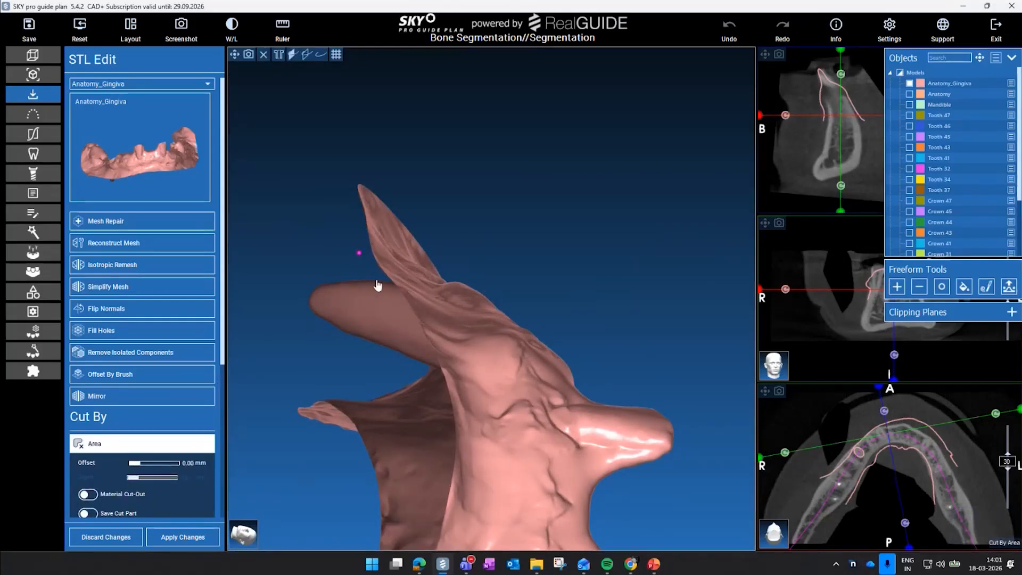
left_click(392, 366)
left_click(358, 369)
left_click(321, 350)
left_click(276, 297)
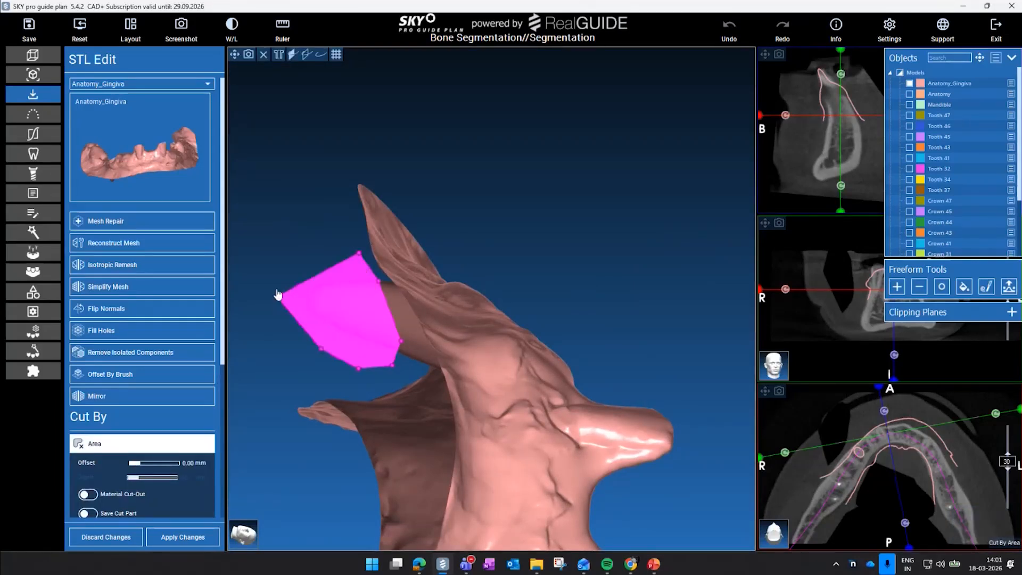
scroll(180, 444, "down", 3)
left_click(147, 480)
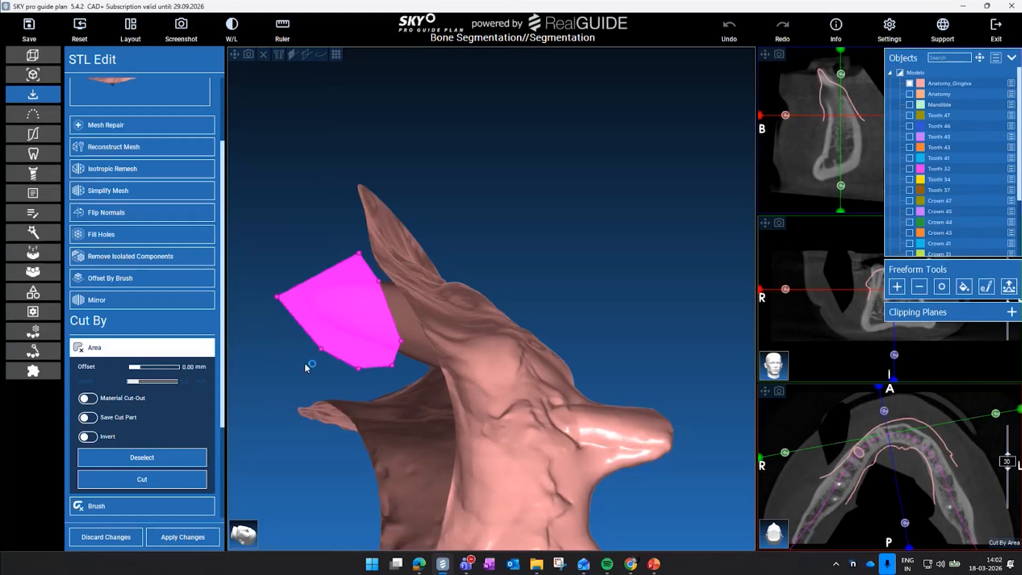
left_click_drag(302, 289, 534, 229)
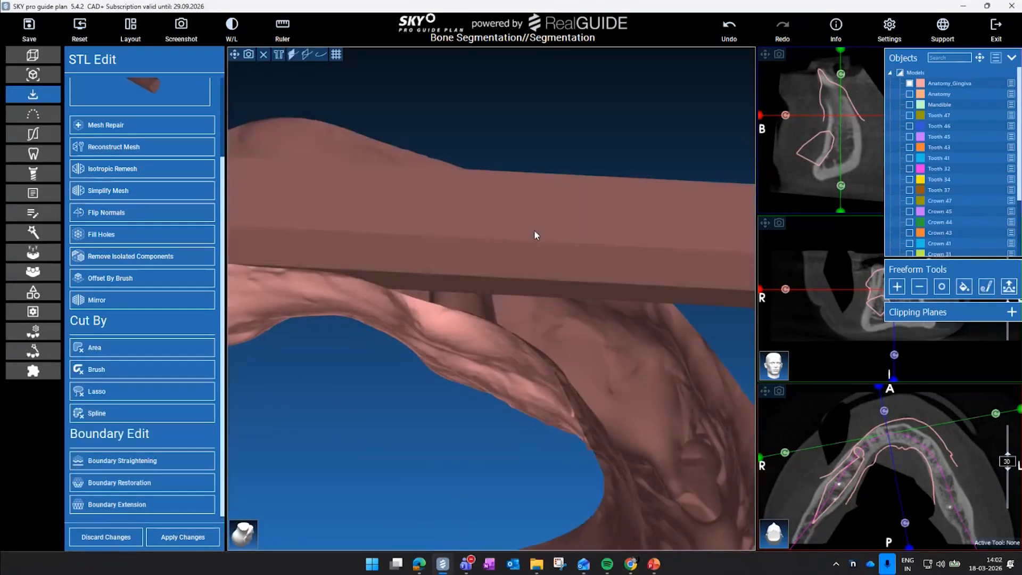
left_click(729, 26)
Draw a closed spline inside the Tooth 45 socket and cut away its deep end with Invert Cutting Area enabled
left_click_drag(605, 227, 373, 378)
left_click(160, 416)
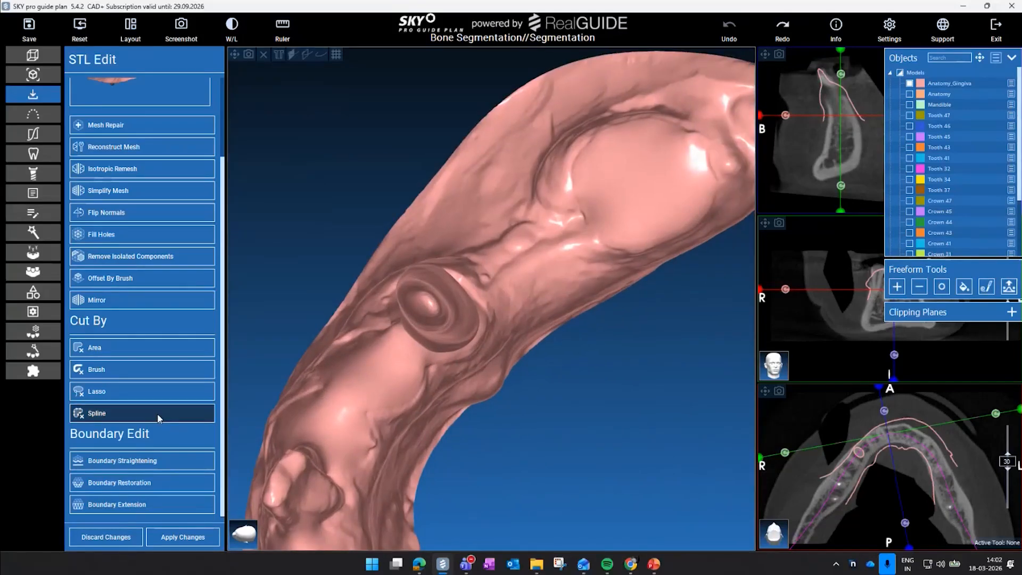
left_click(421, 284)
left_click(435, 293)
left_click(454, 319)
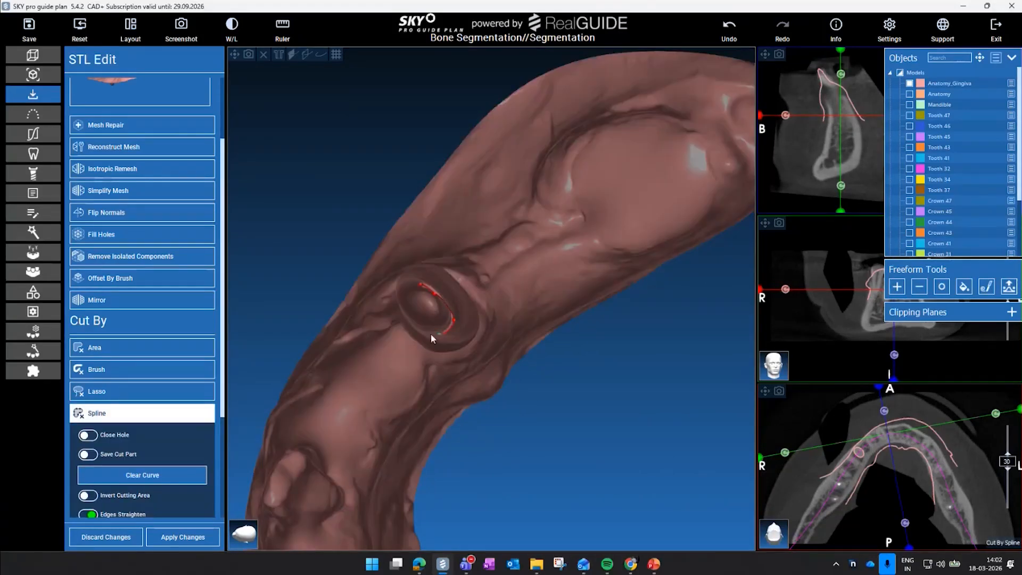
left_click_drag(411, 285, 318, 440)
scroll(139, 457, "down", 1)
left_click(88, 432)
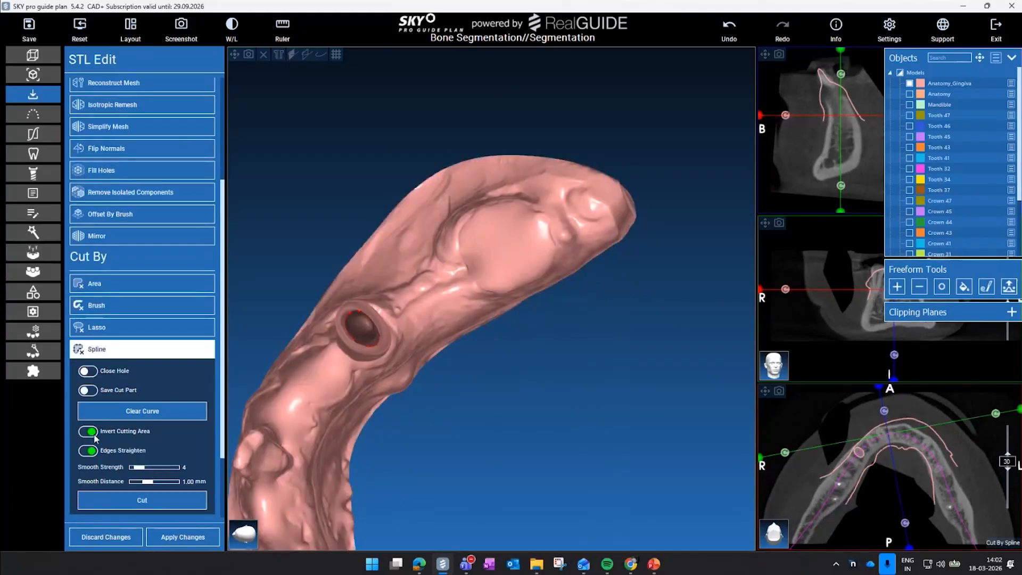
left_click(142, 500)
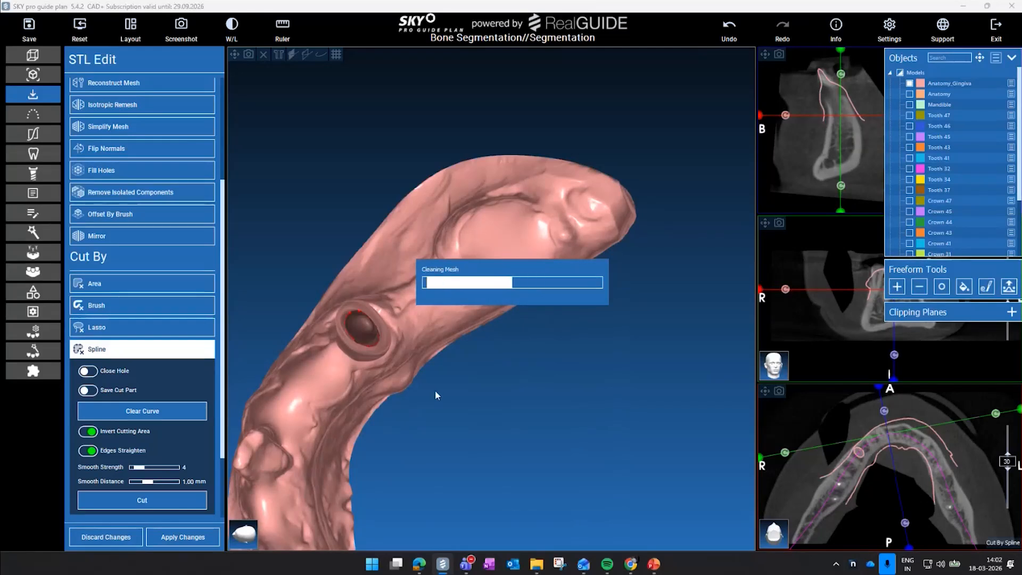
Draw a second cutting spline around the inner wall of the opened Tooth 45 socket
left_click_drag(449, 384, 401, 296)
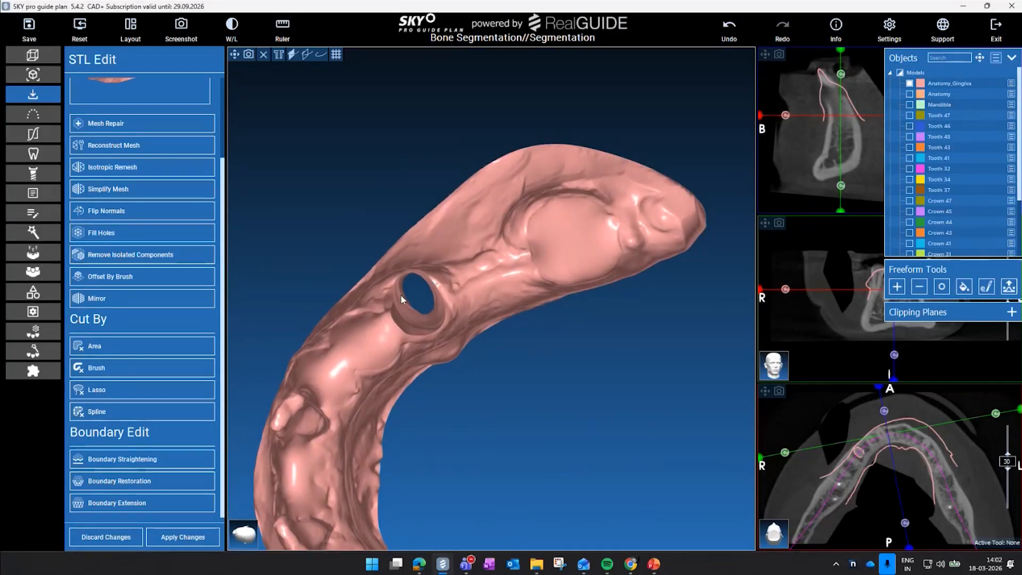
left_click(419, 321)
left_click(439, 314)
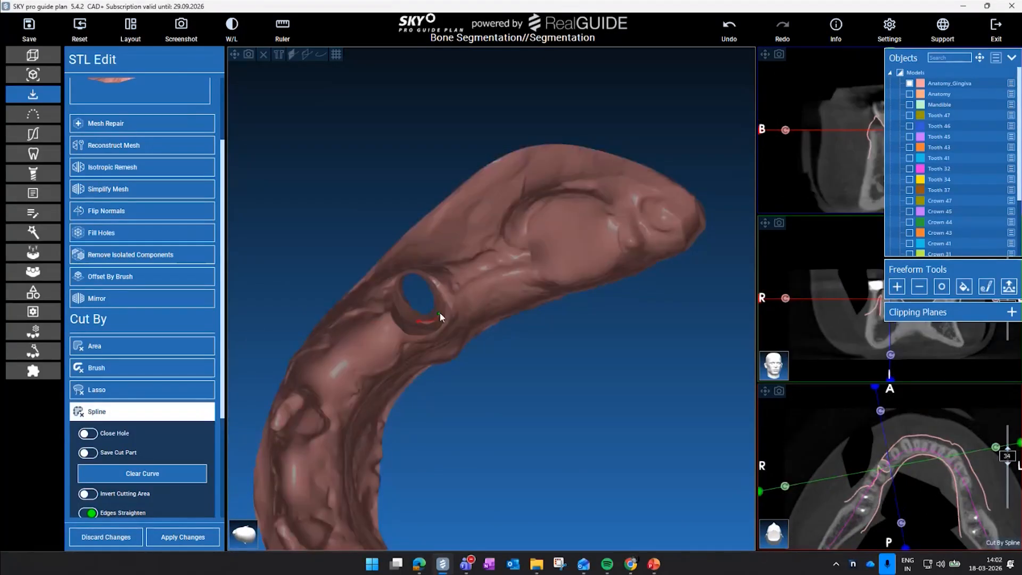
left_click(438, 295)
left_click_drag(499, 372, 454, 344)
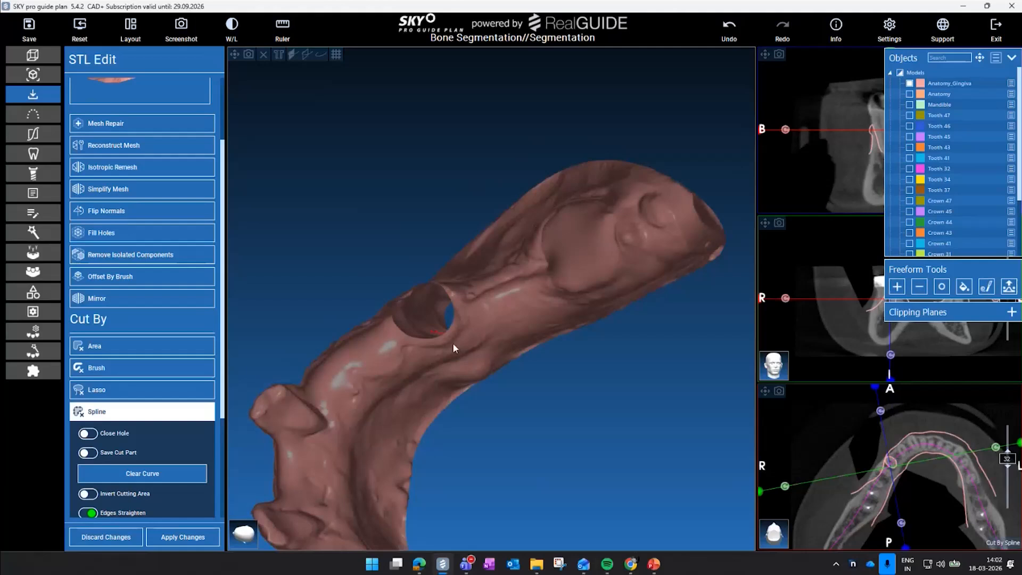
left_click(429, 326)
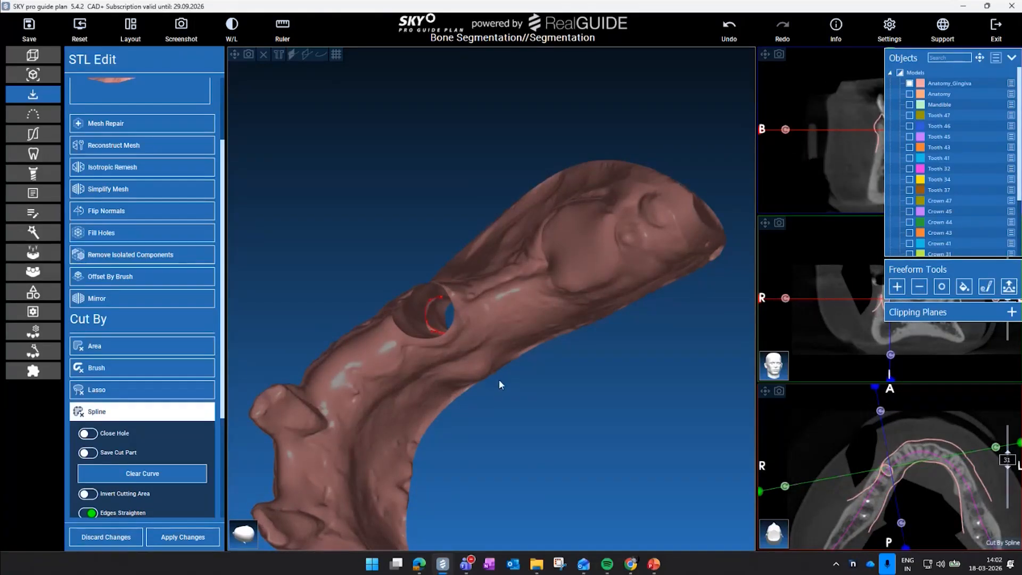
left_click_drag(500, 380, 561, 392)
scroll(439, 317, "up", 5)
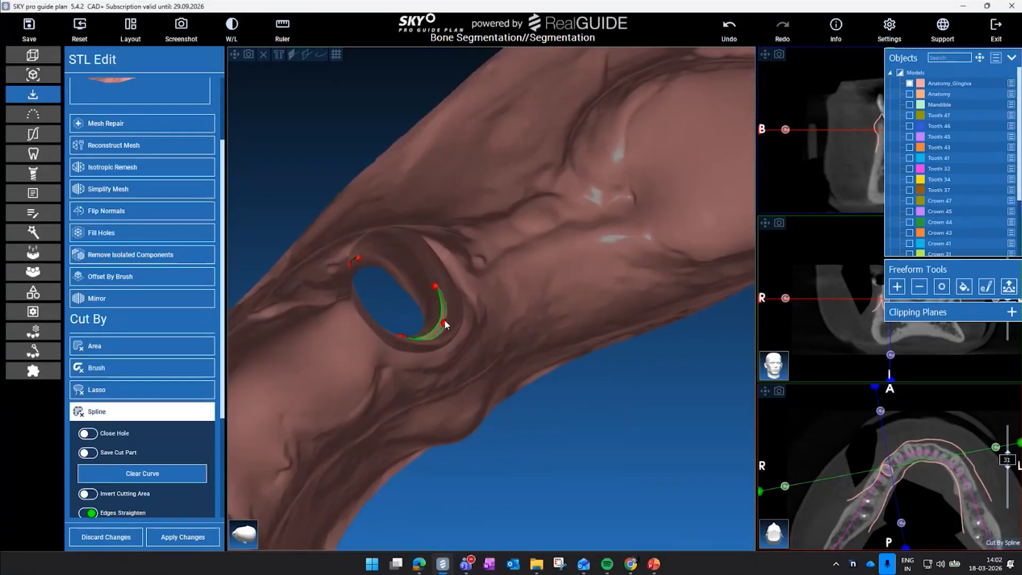
left_click(433, 286)
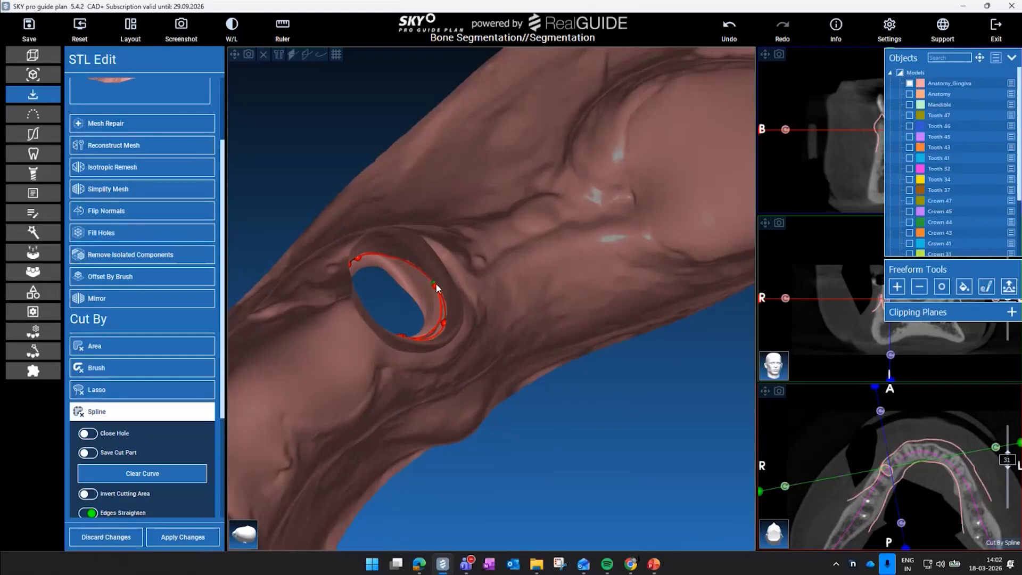
Undo the stray spline point outside the socket and correct the curve along the inner wall with an added point
left_click(497, 402)
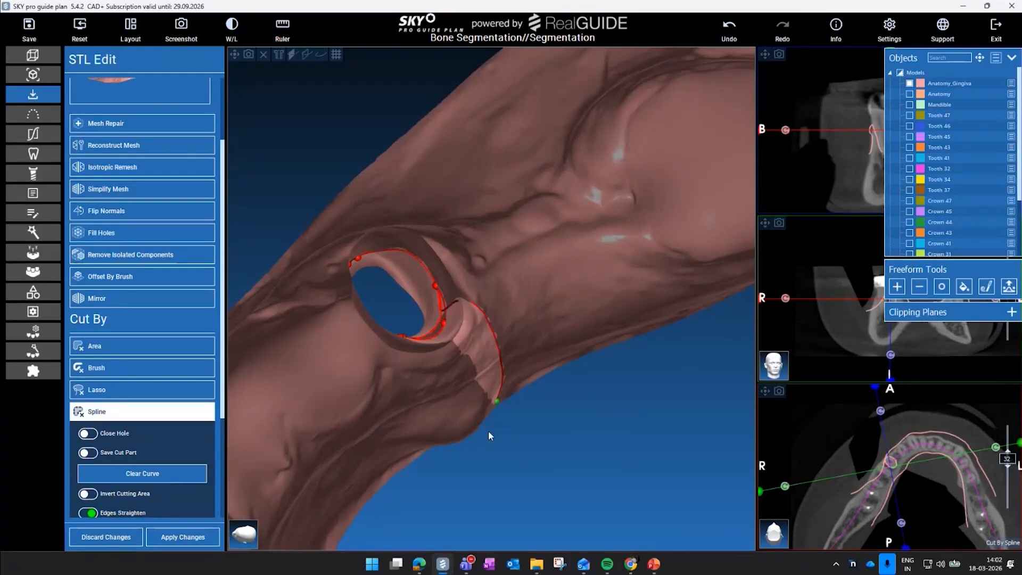
left_click(730, 27)
left_click_drag(595, 363, 609, 487)
scroll(487, 362, "up", 2)
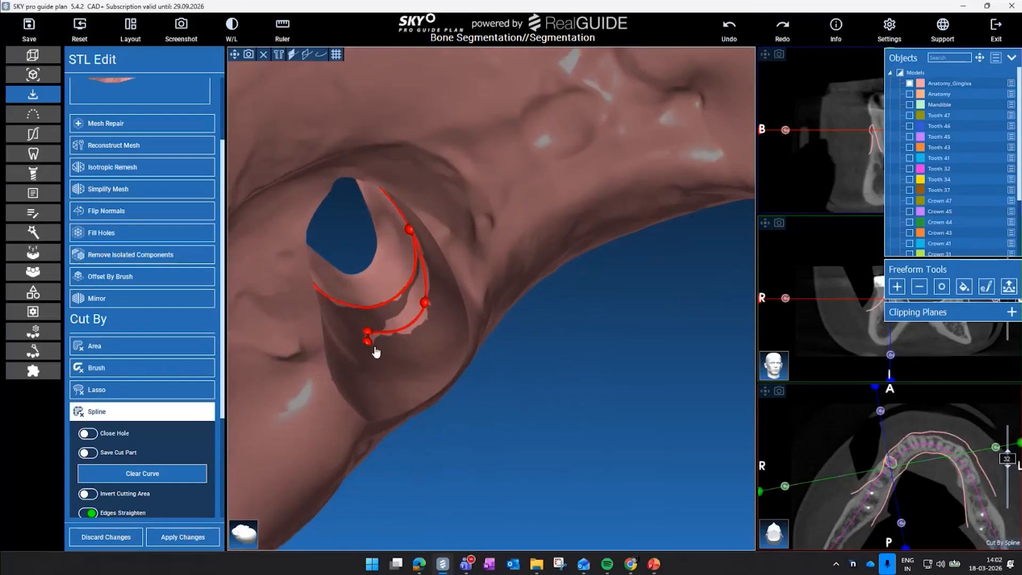
left_click(338, 303)
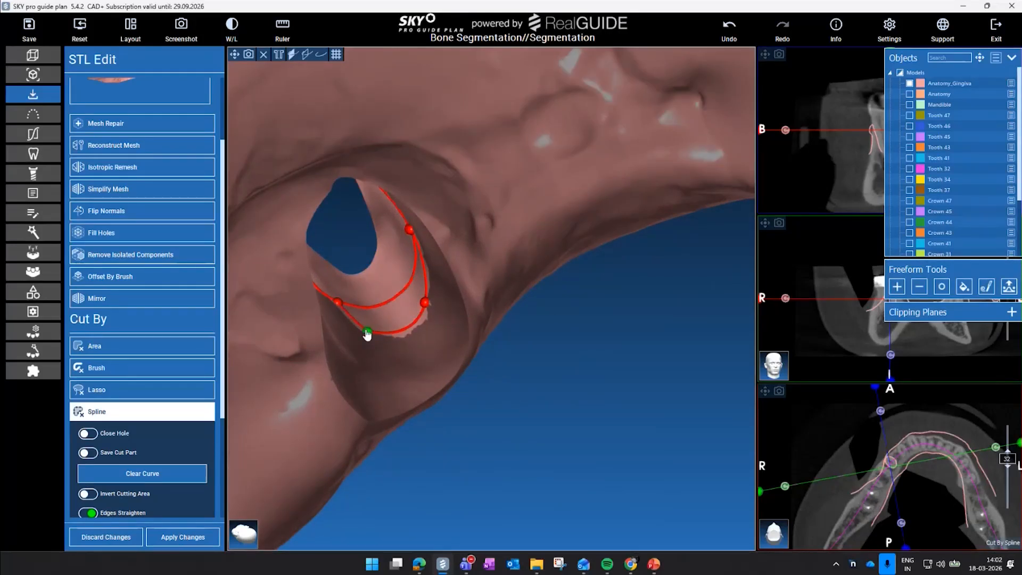
left_click_drag(536, 378, 378, 328)
Enable Invert Cutting Area and cut the socket wall along the corrected spline
left_click(88, 493)
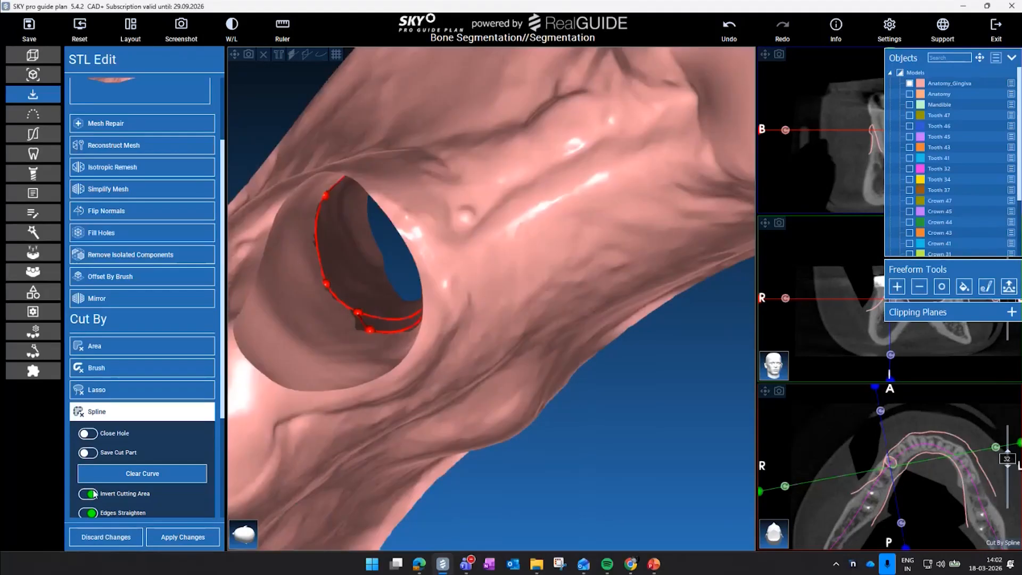
scroll(161, 484, "down", 2)
left_click(142, 499)
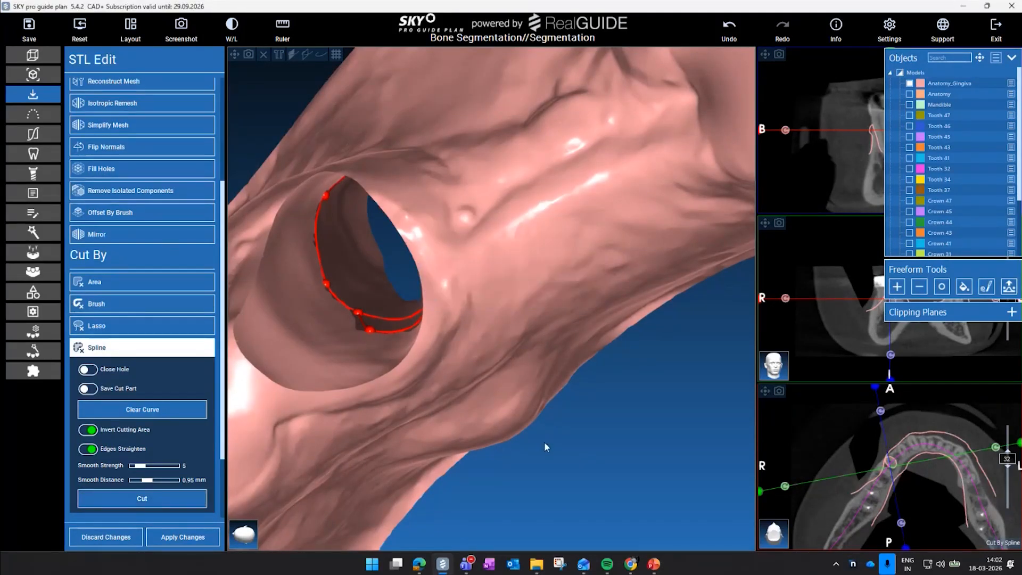
Select the edge of the socket opening and fill only that hole with the Round filling type
left_click_drag(513, 446, 536, 423)
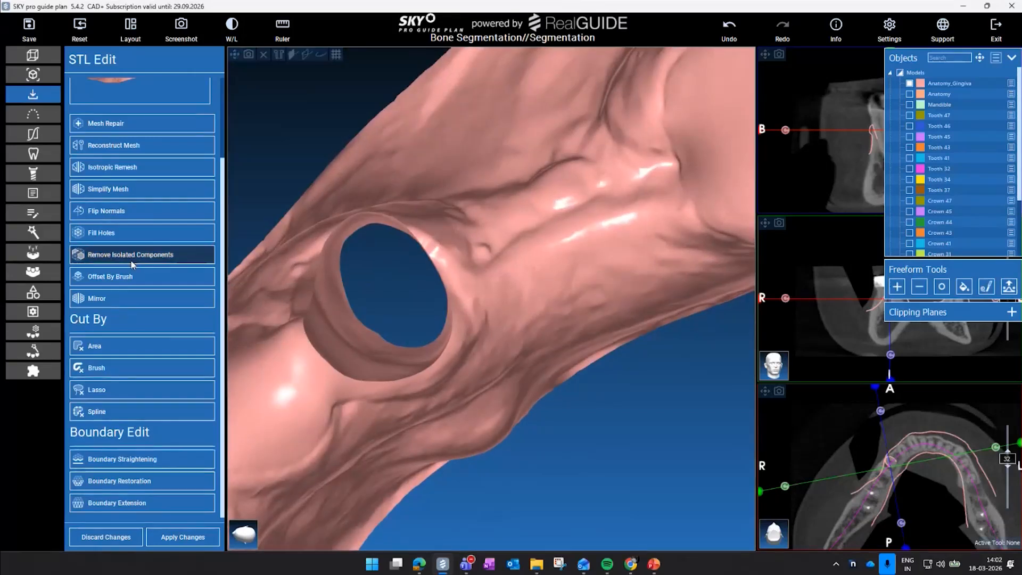
left_click(132, 239)
left_click(363, 326)
left_click(363, 325)
scroll(364, 324, "down", 1)
left_click(177, 327)
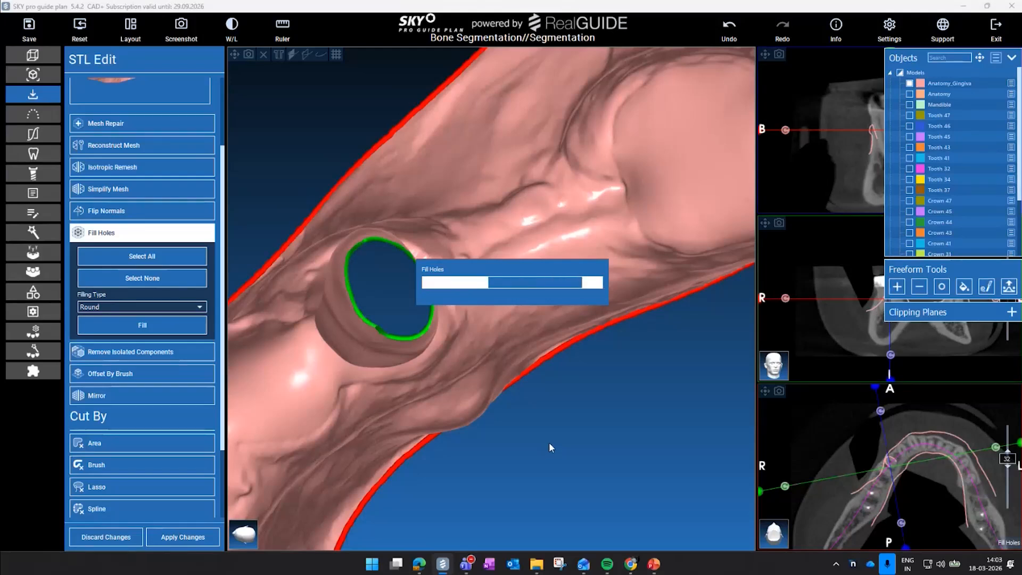
Smooth the filled socket floor with the Smooth freeform tool enlarged to a size of 6.7 mm
left_click_drag(571, 427, 746, 341)
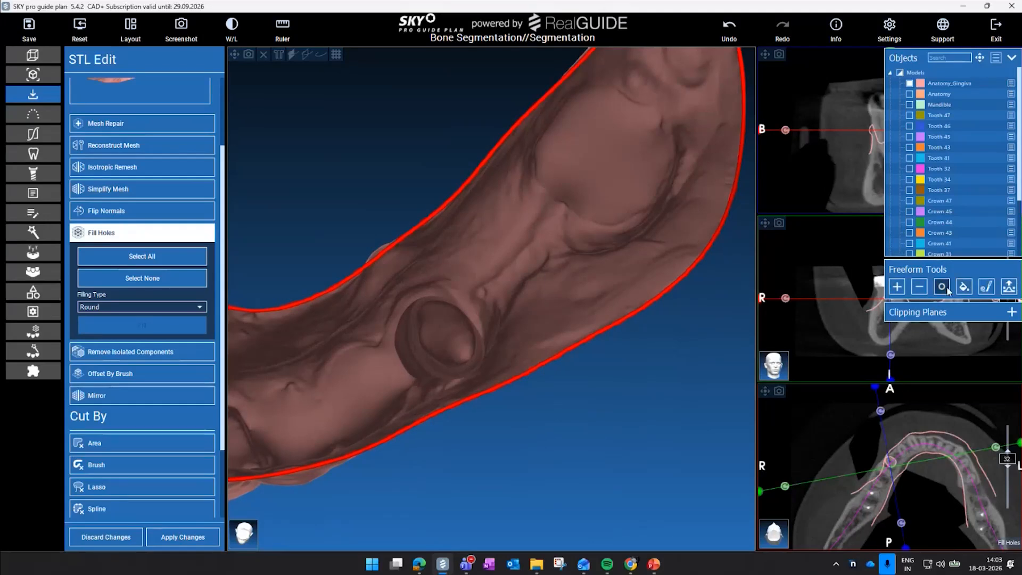
left_click(941, 287)
scroll(465, 349, "up", 5)
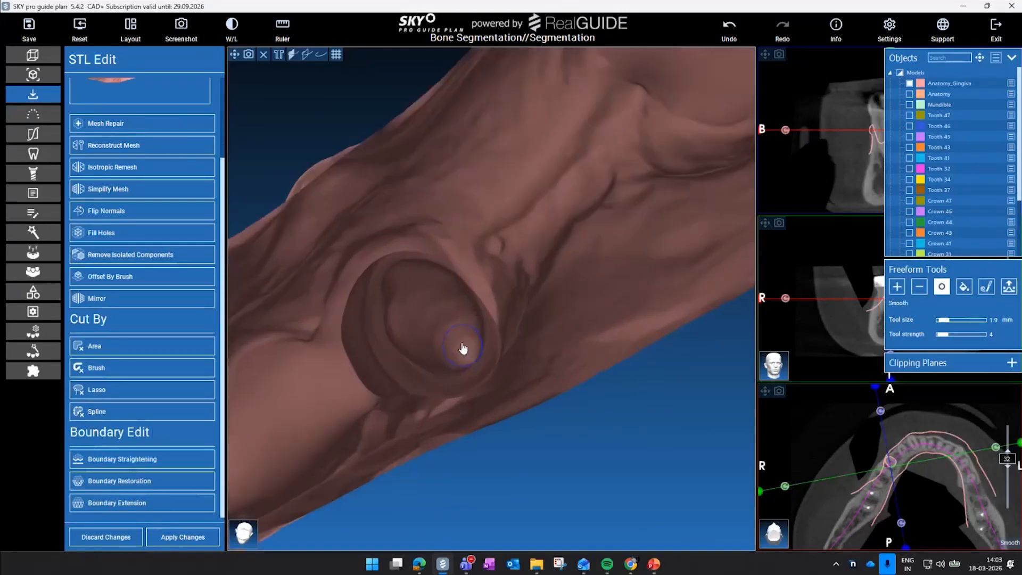
scroll(460, 352, "up", 3, "ctrl")
scroll(435, 326, "up", 1, "ctrl")
left_click(434, 327)
mouse_move(637, 459)
left_mouse_down()
mouse_move(443, 331)
mouse_move(453, 349)
left_mouse_up()
mouse_move(553, 420)
left_mouse_down()
mouse_move(584, 411)
mouse_move(541, 294)
mouse_move(422, 342)
left_mouse_up()
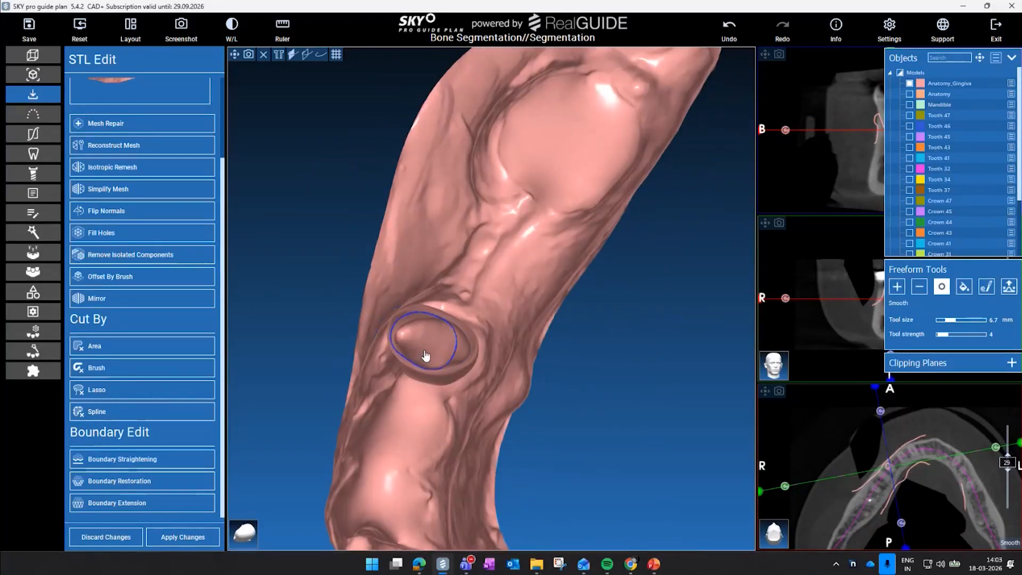
Reduce the Smooth freeform tool to 5.1 mm and smooth the socket floor and its rim
scroll(430, 355, "down", 2, "ctrl")
left_click(432, 355)
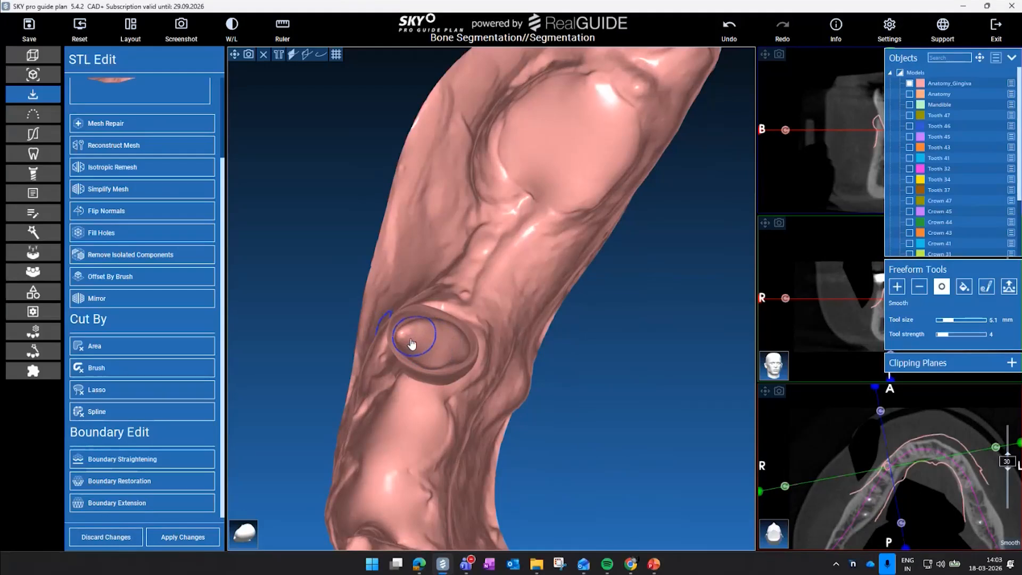
left_click(483, 359)
scroll(484, 361, "up", 1)
left_click_drag(559, 412, 545, 389)
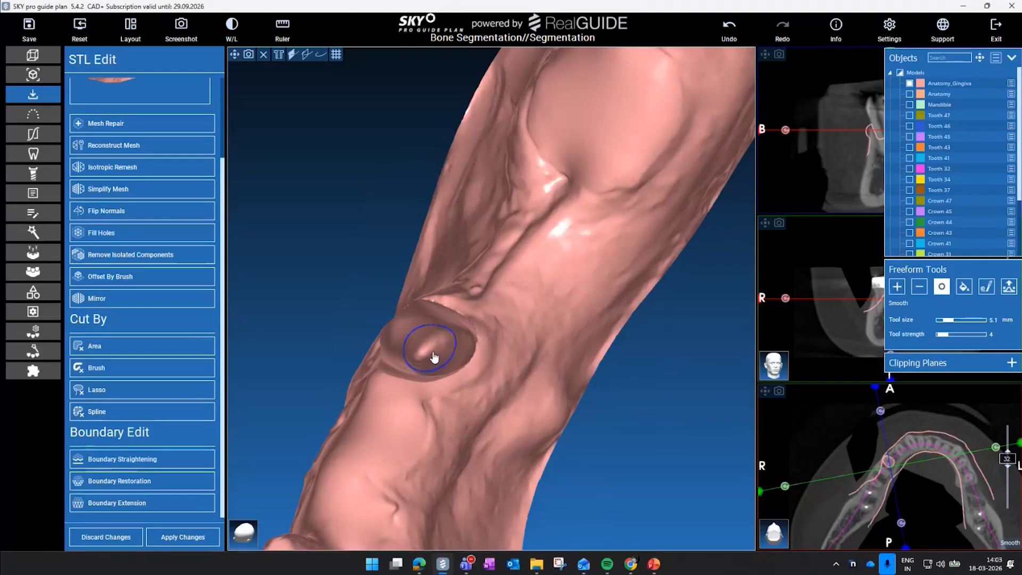
Enlarge the Remove freeform tool to 4.5 mm, switch to Scrape with a larger tool size, and scrape the socket floor
left_click(921, 288)
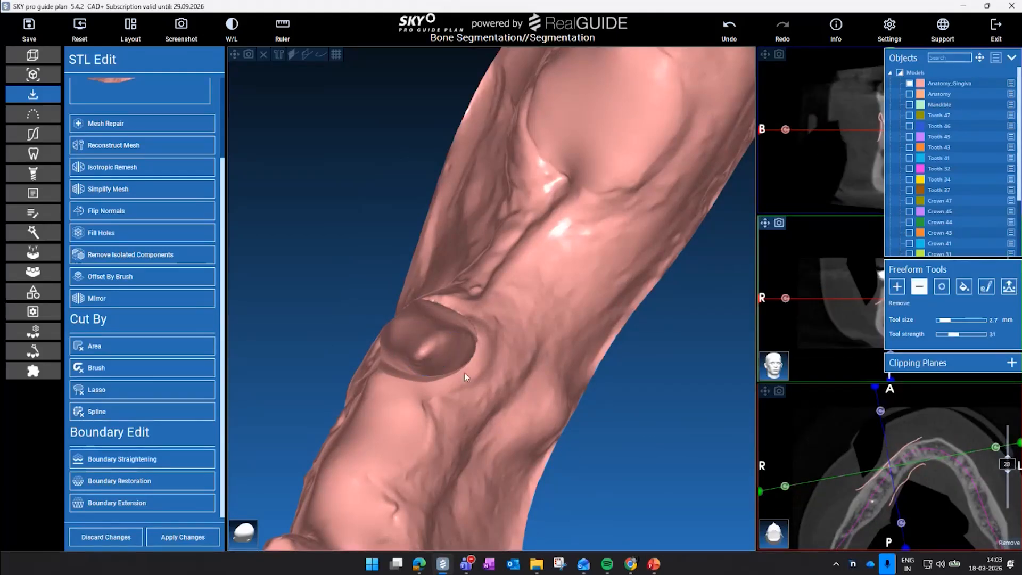
scroll(427, 352, "up", 3, "ctrl")
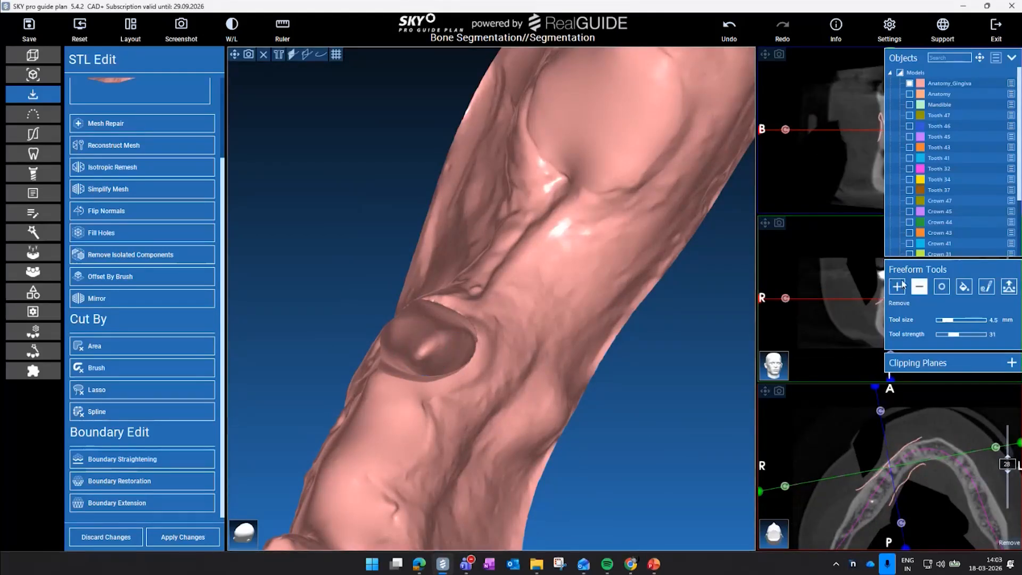
left_click(987, 287)
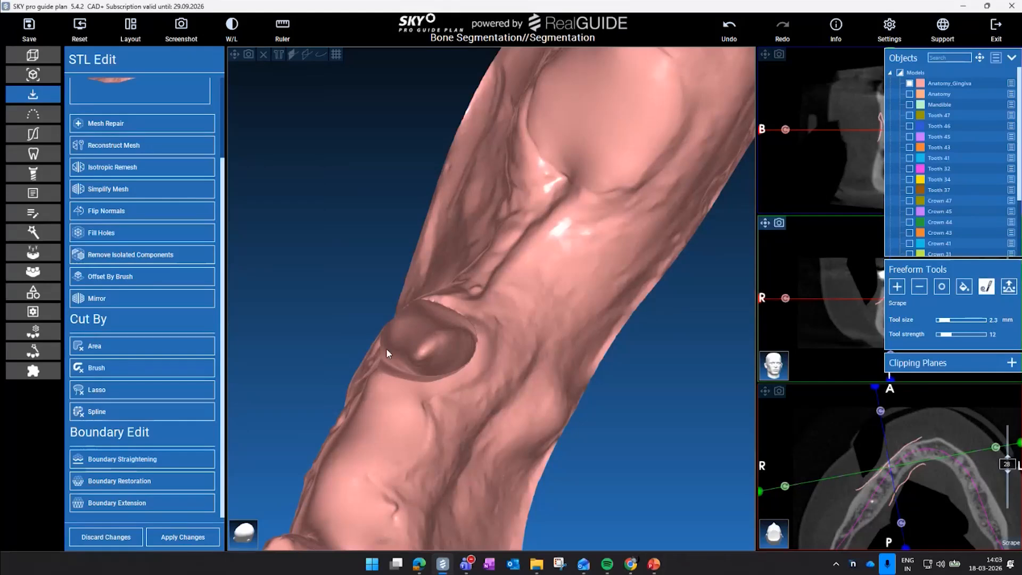
scroll(426, 355, "up", 2, "ctrl")
left_click_drag(425, 354, 412, 346)
left_click_drag(356, 326, 458, 349)
mouse_move(409, 341)
left_mouse_down()
mouse_move(370, 325)
mouse_move(457, 339)
mouse_move(389, 320)
left_mouse_up()
Try to smooth the scraped socket with the Smooth freeform tool at 5.1 mm and undo the last two edits
left_click(942, 287)
mouse_move(596, 380)
left_mouse_down()
mouse_move(566, 390)
mouse_move(469, 388)
left_mouse_up()
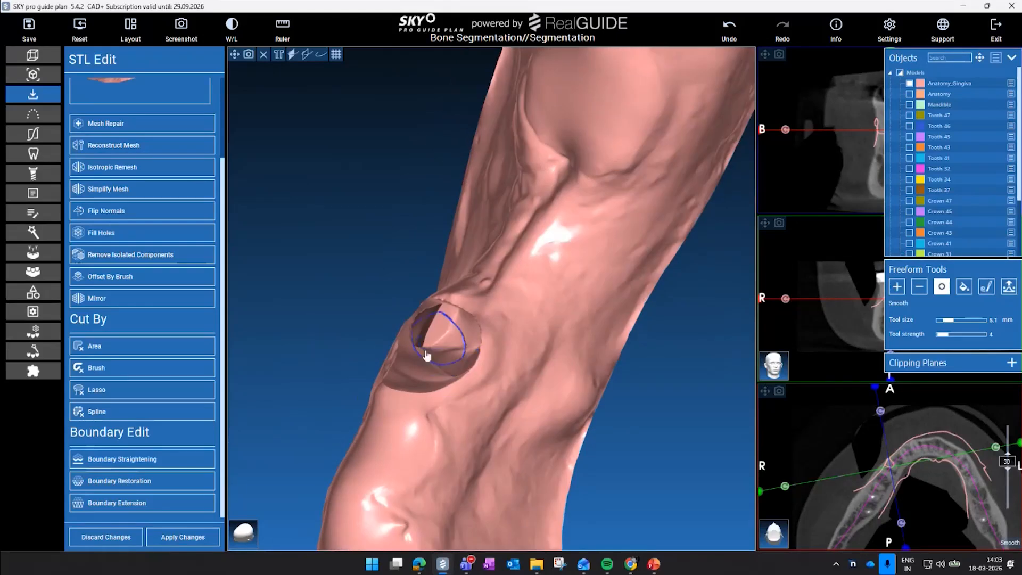
left_click(427, 353)
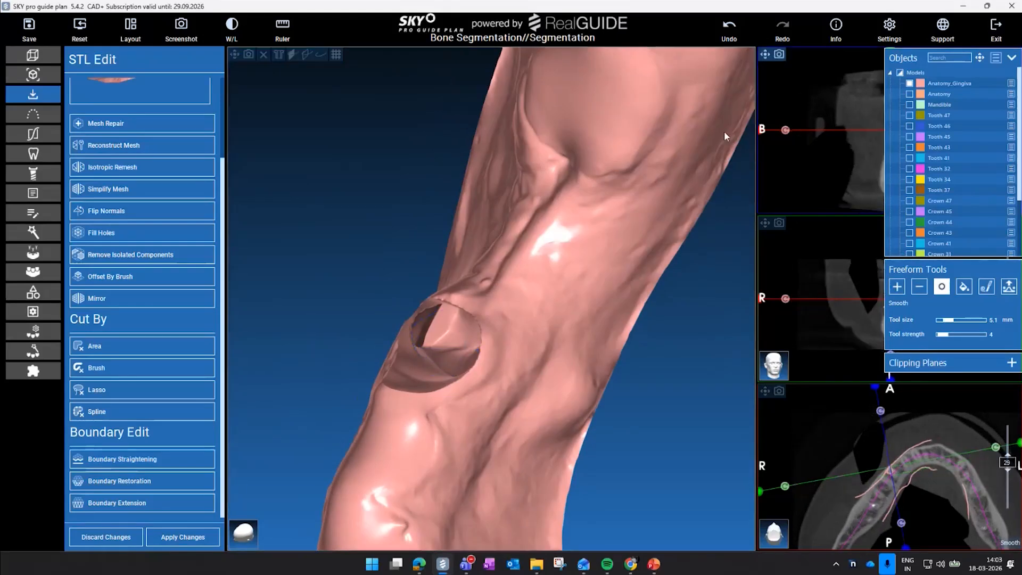
left_click(727, 35)
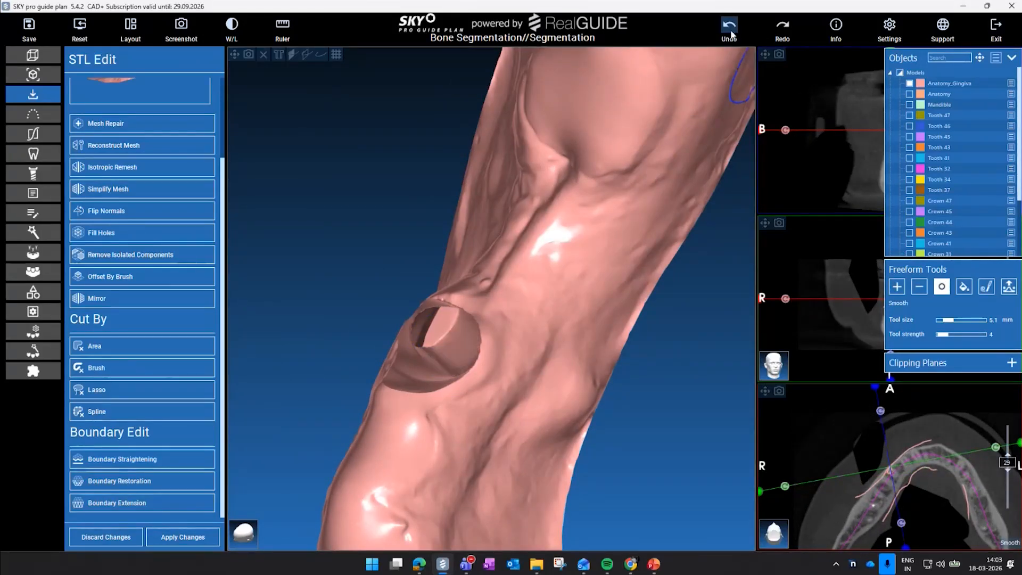
left_click(731, 34)
Check the socket from the side and apply the STL edits to the gingiva model
left_click_drag(335, 317, 578, 368)
scroll(577, 368, "down", 2)
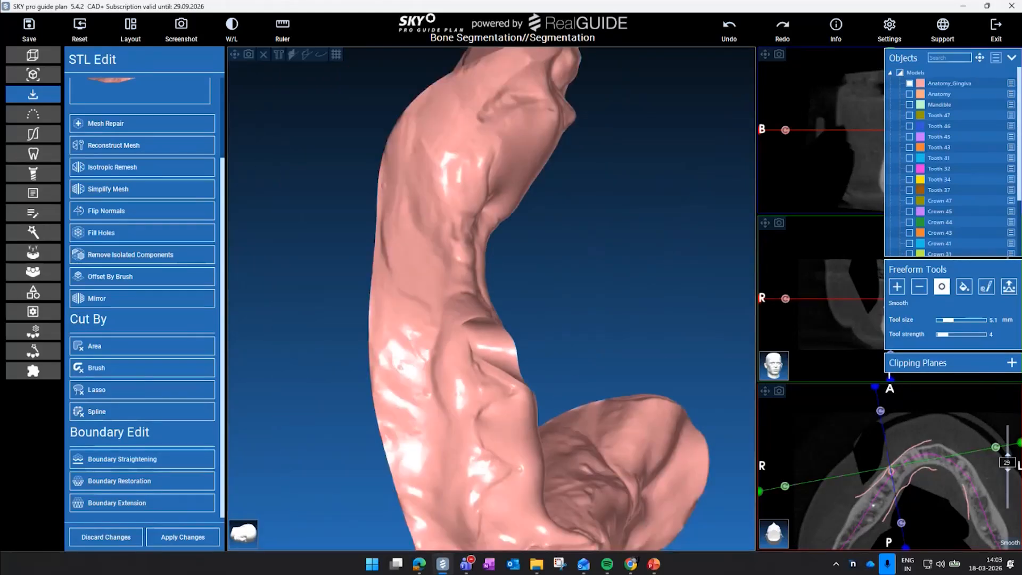
left_click(195, 536)
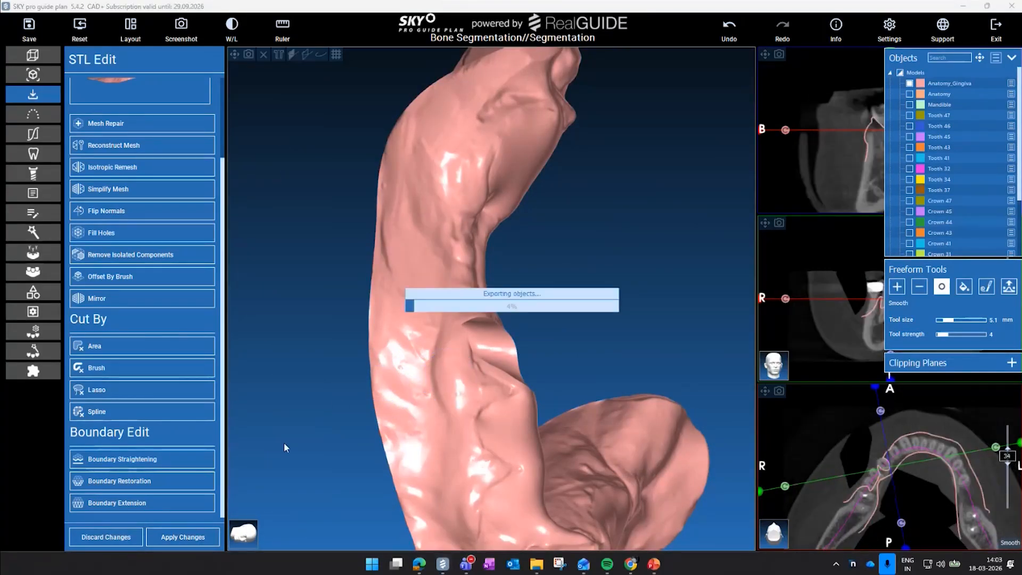
Show the Anatomy model together with the gingiva and crowns, and examine how they overlap along the arch
left_click_drag(447, 430, 669, 421)
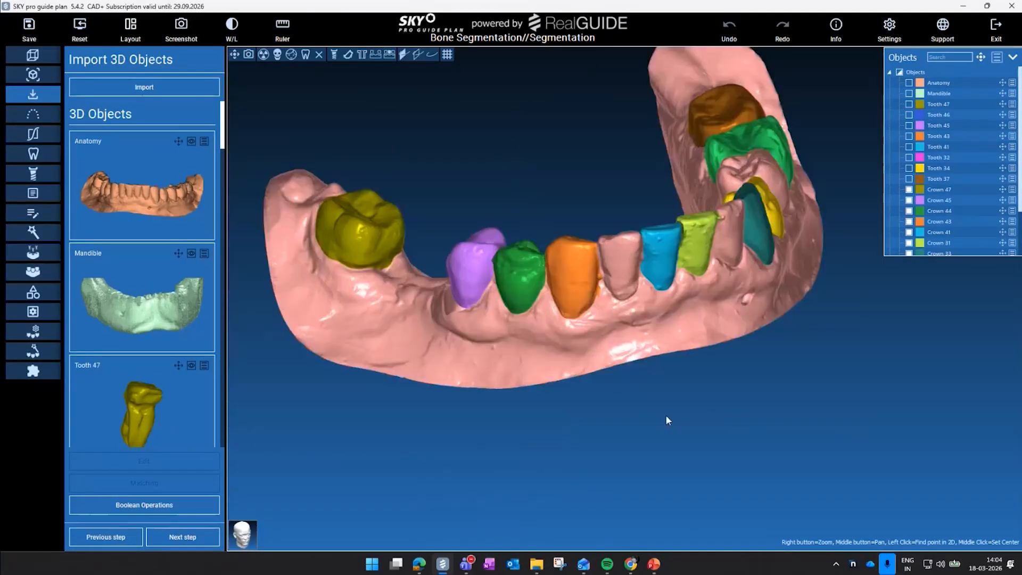
left_click_drag(566, 388, 353, 359)
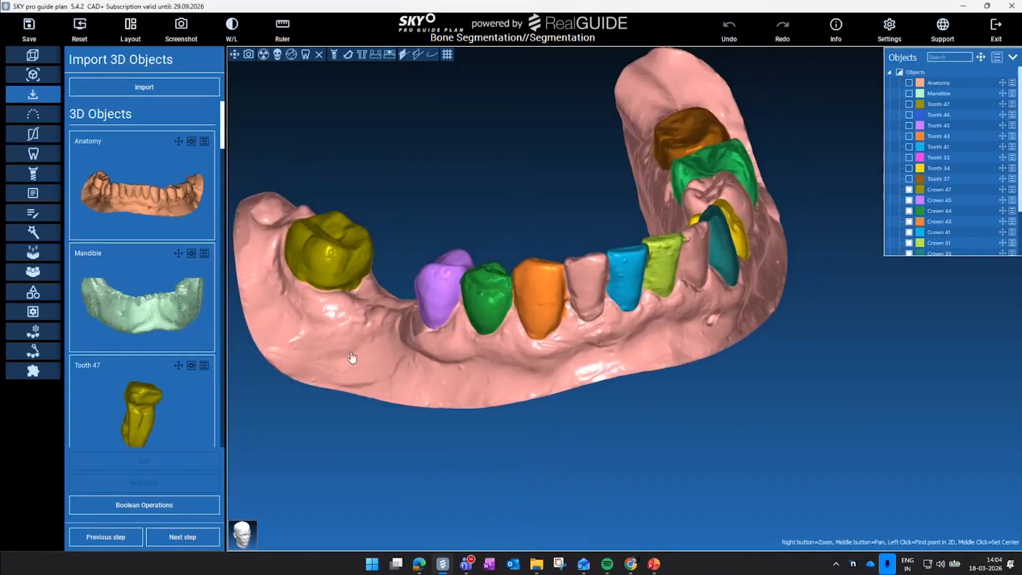
left_click_drag(448, 231, 314, 428)
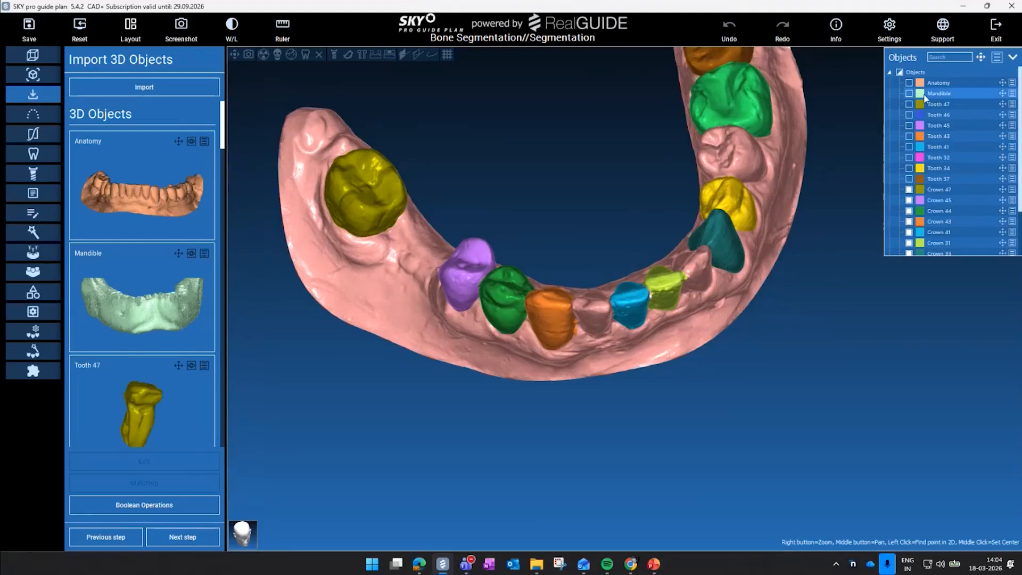
scroll(924, 147, "down", 2)
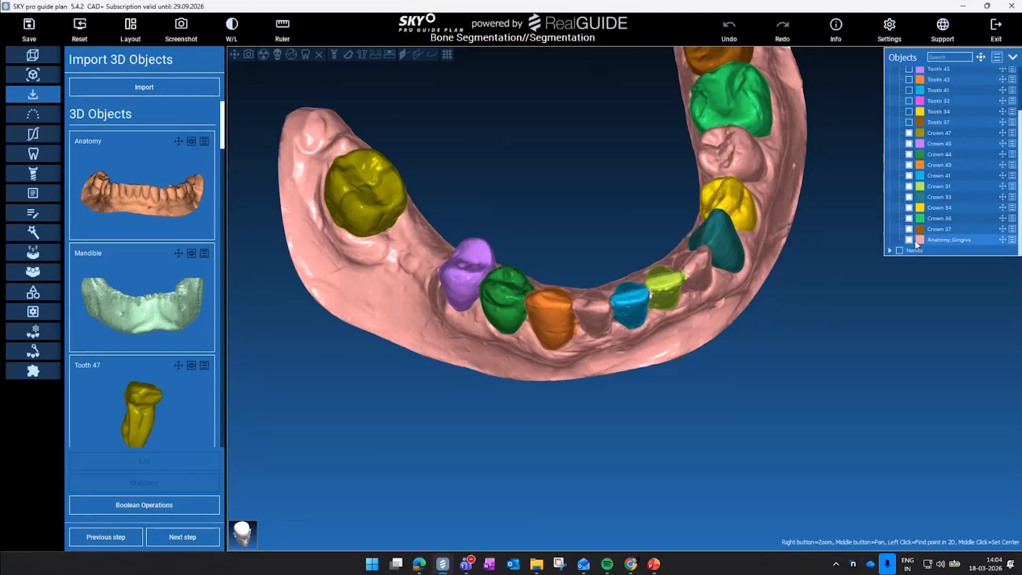
scroll(914, 245, "up", 2)
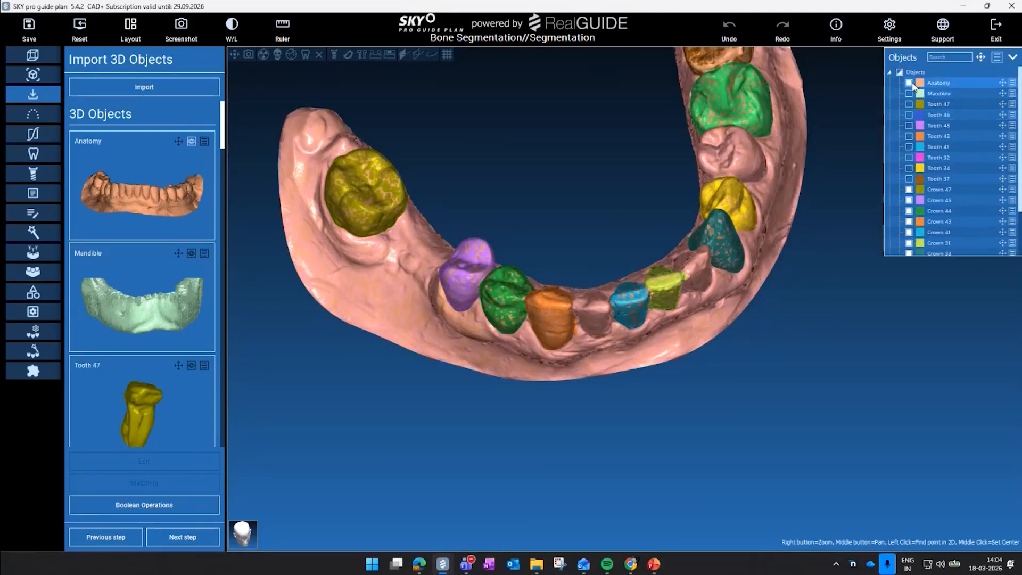
left_click_drag(746, 458, 734, 422)
middle_click_drag(734, 421, 609, 451)
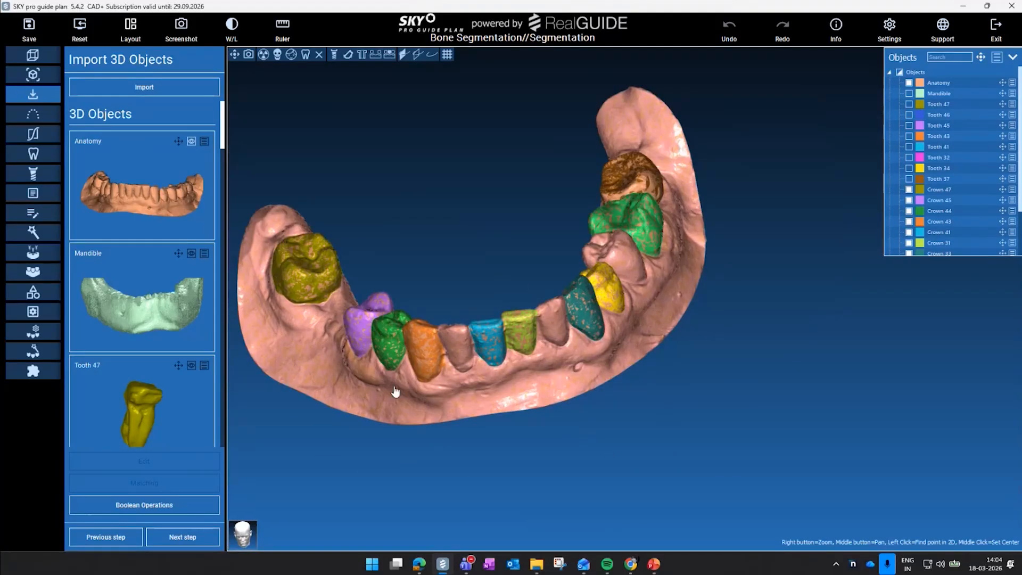
Advance to the CPR settings and save the project as "Segmentation - 2"
left_click(196, 542)
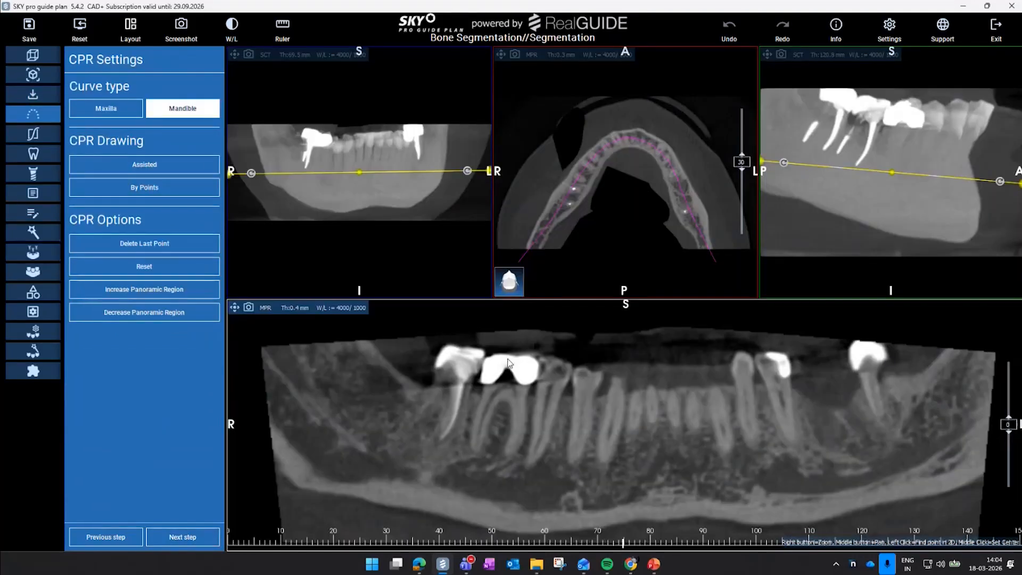
left_click(38, 37)
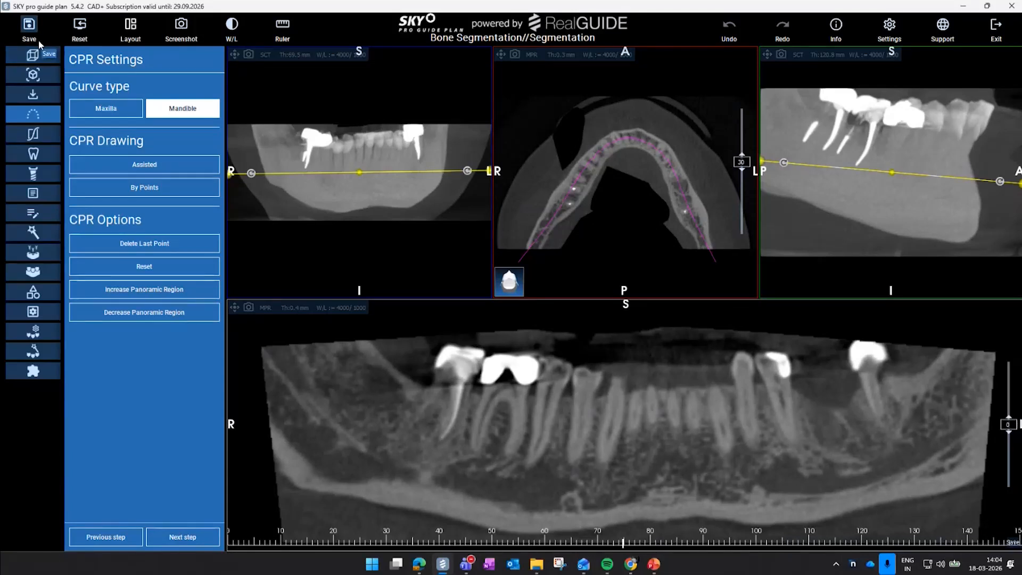
left_click(34, 230)
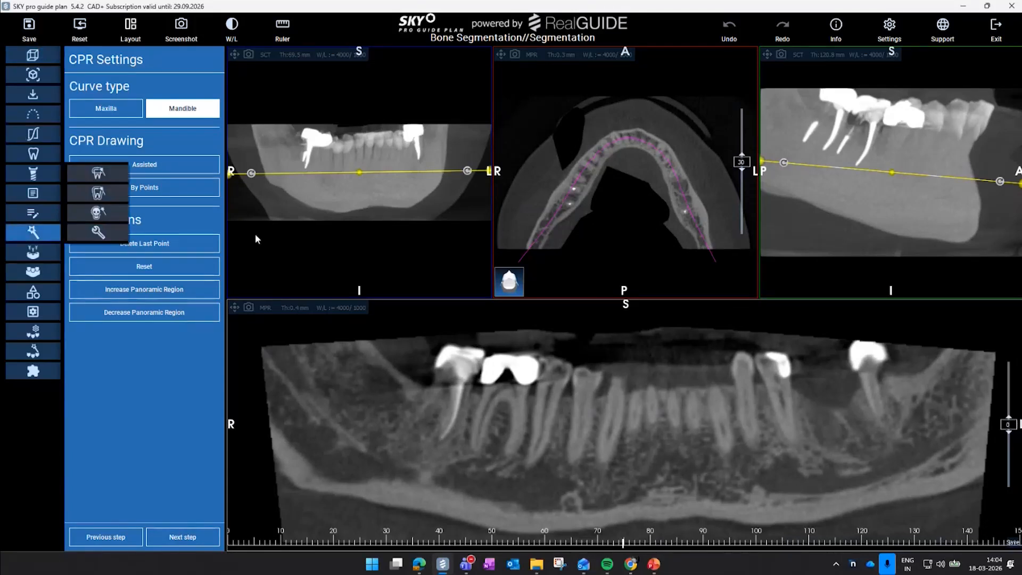
left_click(307, 244)
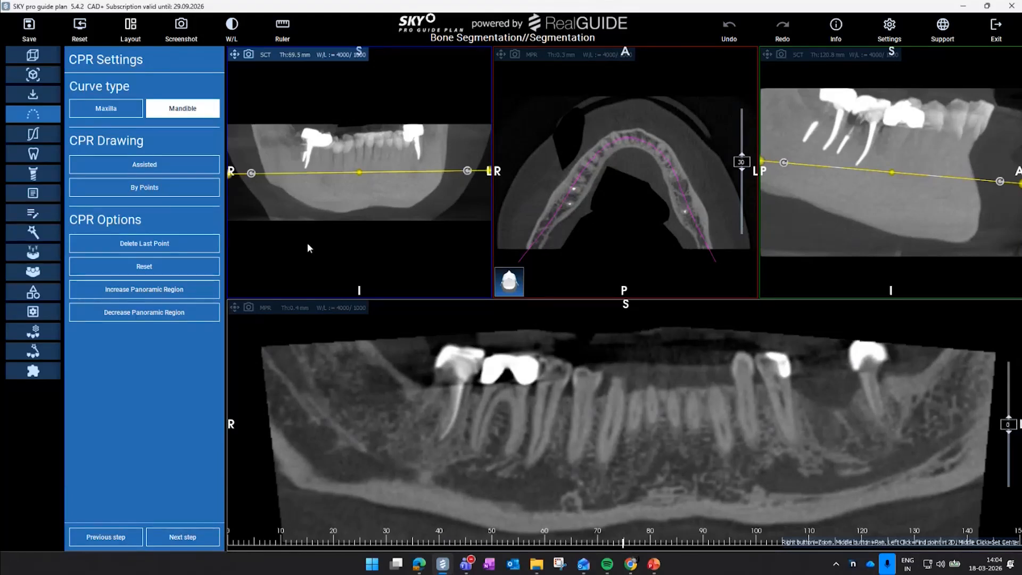
left_click(29, 30)
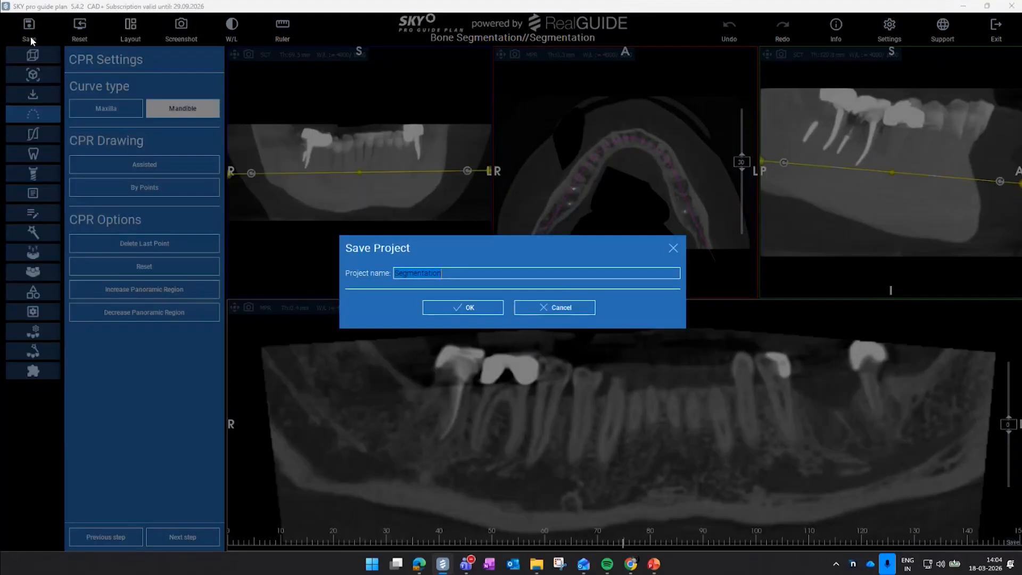
left_click(405, 276)
left_click(470, 309)
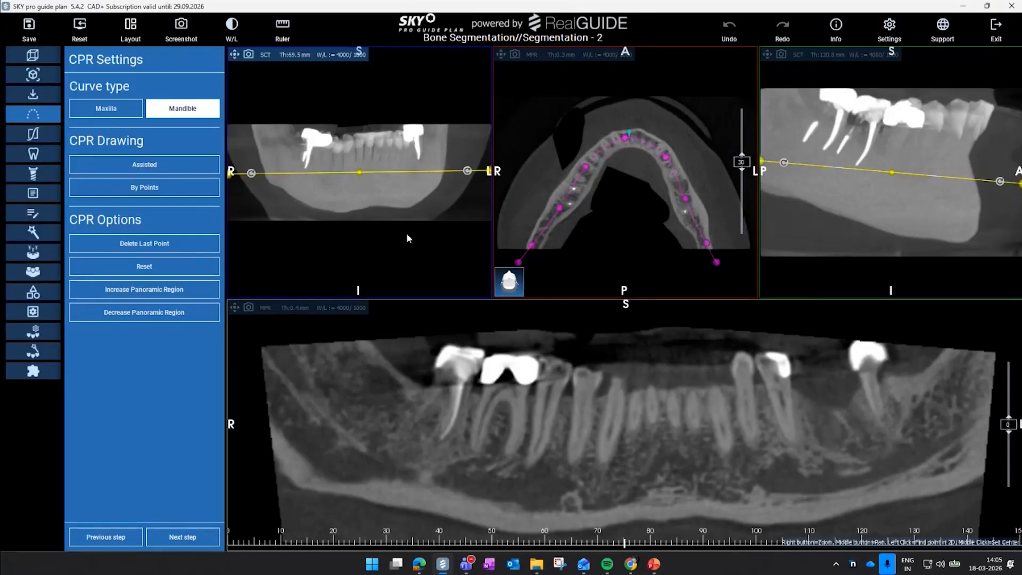
Exit the project, return to the SKY pro guide plan patient list, and review the projects stored under Bone Segmentation
left_click(1001, 40)
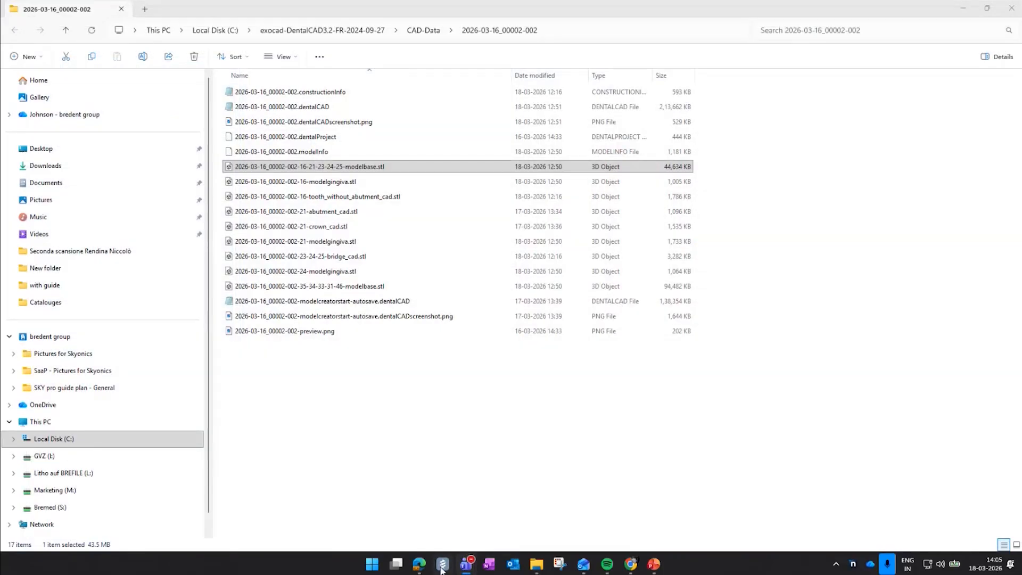
left_click(443, 566)
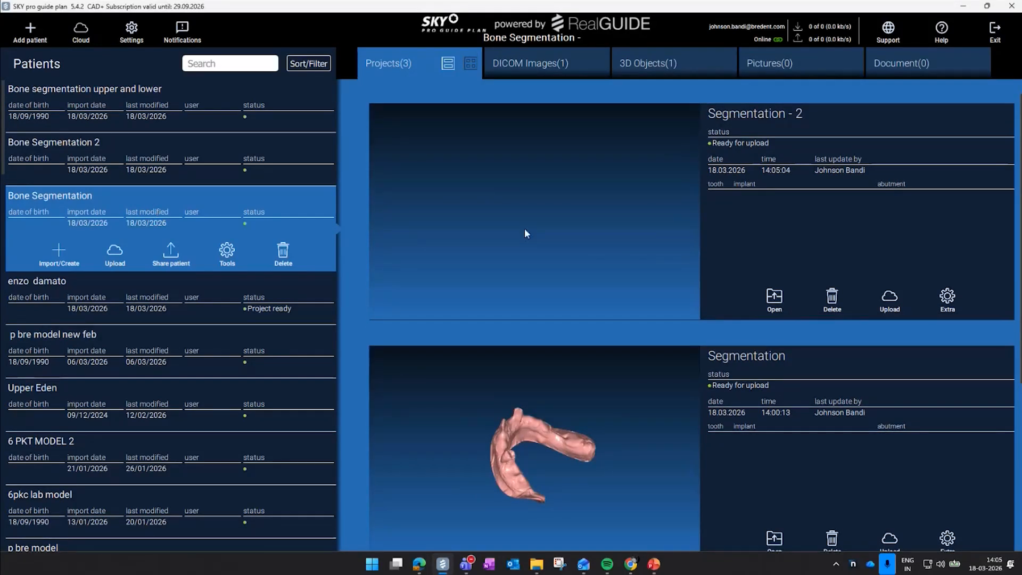
left_click(159, 160)
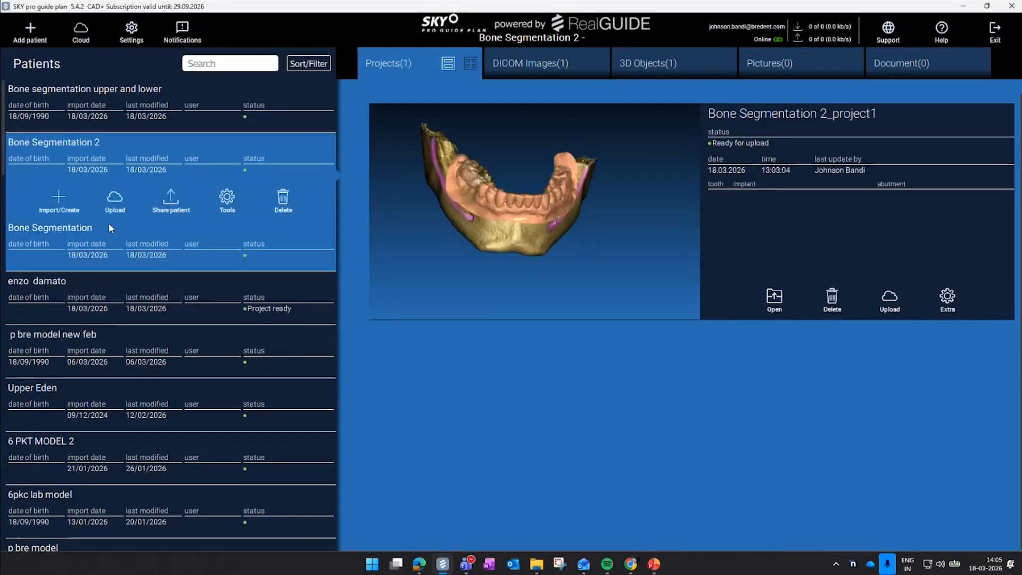
left_click(88, 239)
scroll(581, 386, "down", 5)
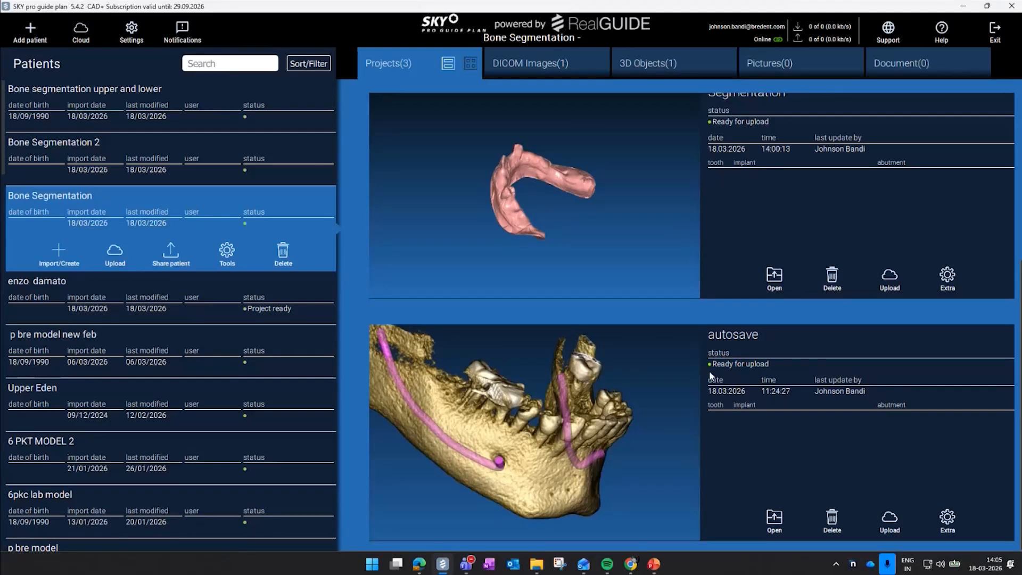
scroll(688, 417, "up", 2)
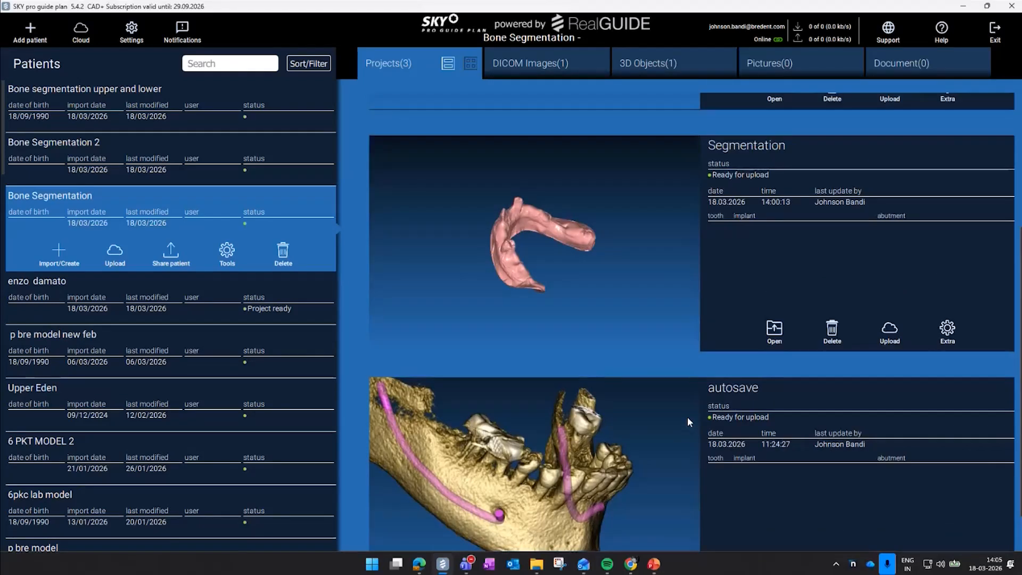